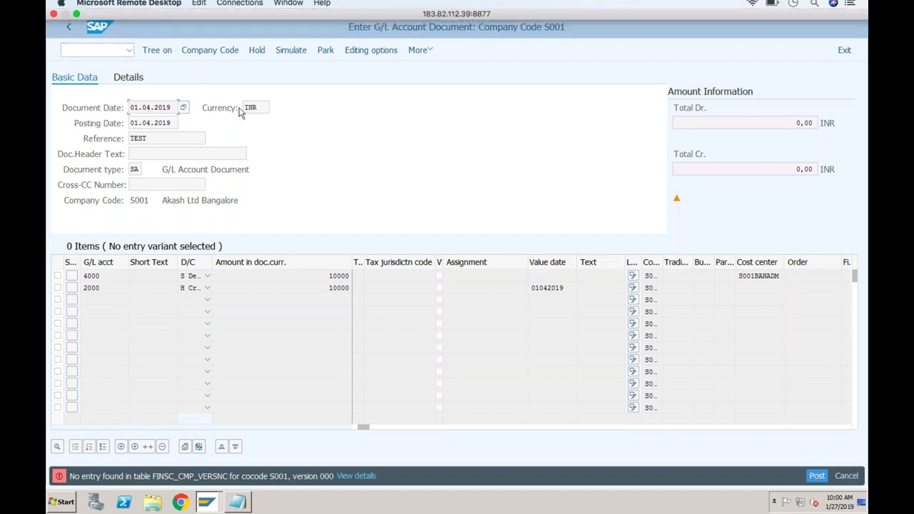
Open the long text of the FINSC_CMP_VERSNC error and start the recommended transaction FINS_UPD_CMP_VERSN from it.
left_click(356, 475)
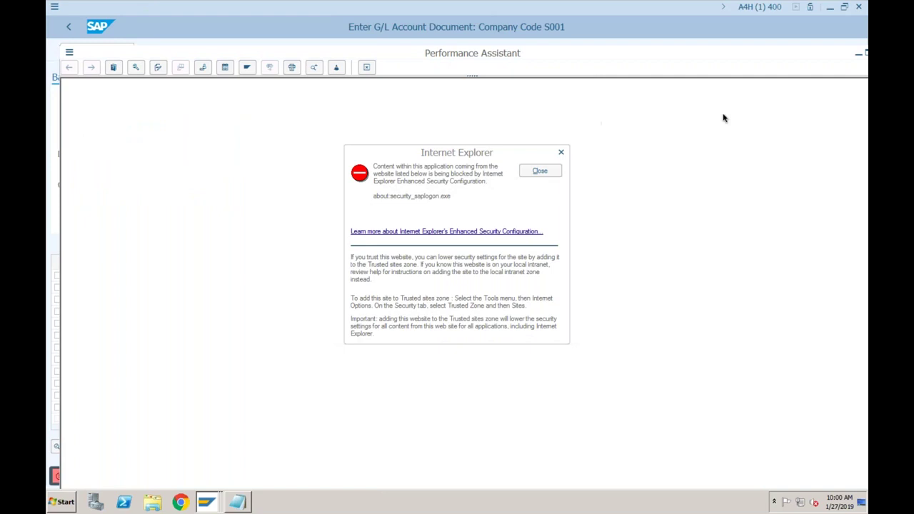
left_click(548, 173)
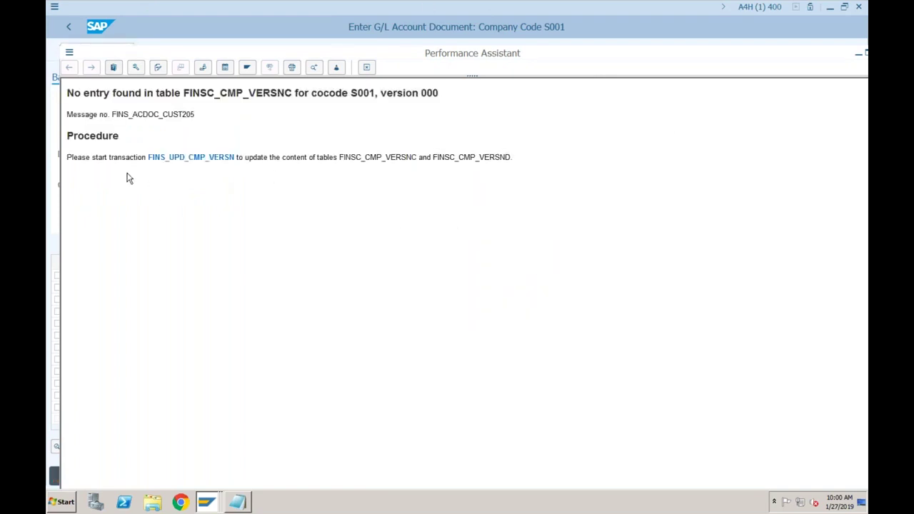
left_click(210, 160)
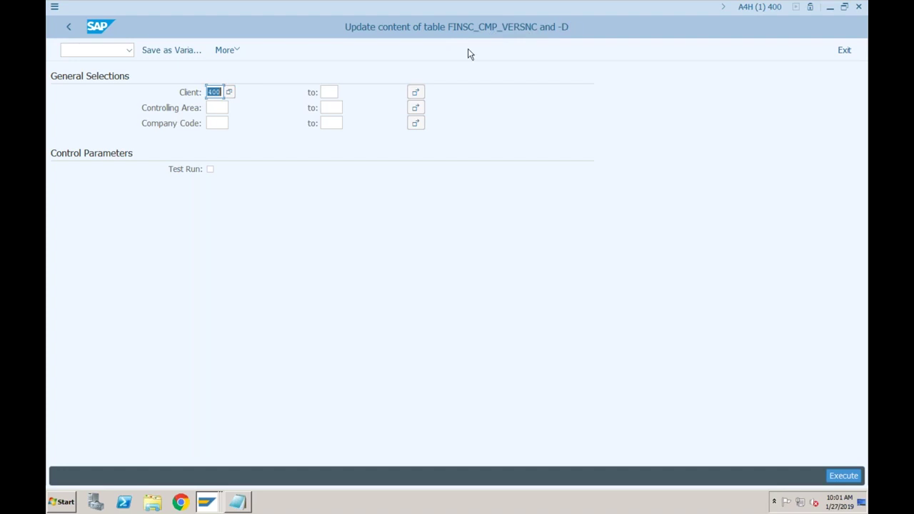
Execute the table update for controlling area S000 and company codes S001 to S003.
left_click(216, 108)
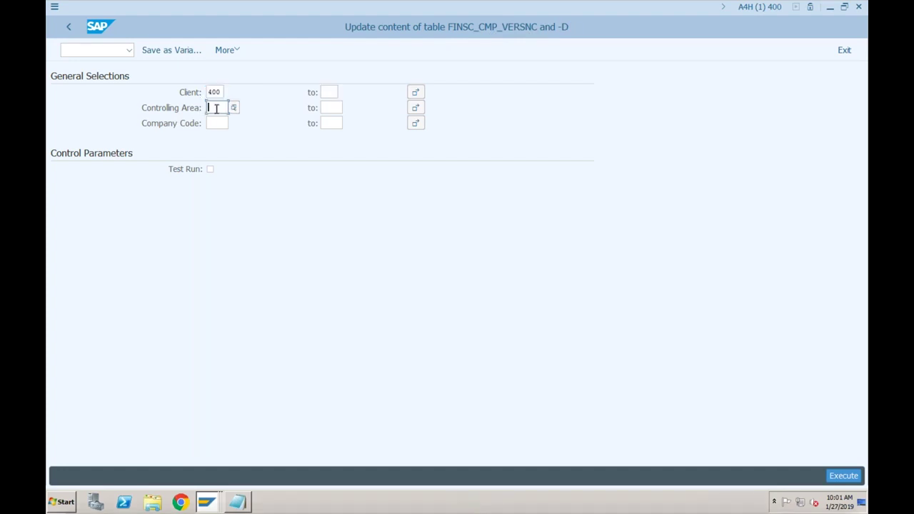
type("S0")
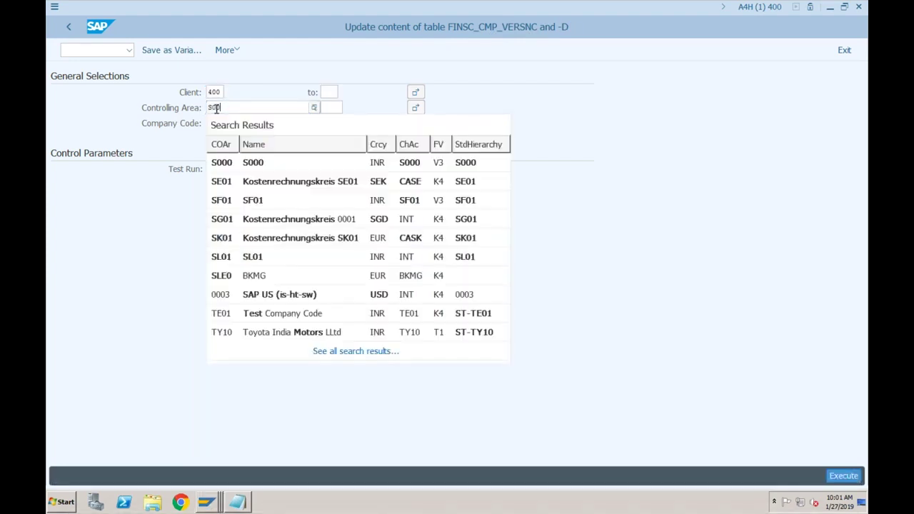
type("00")
key("Tab")
key("Tab")
key("Tab")
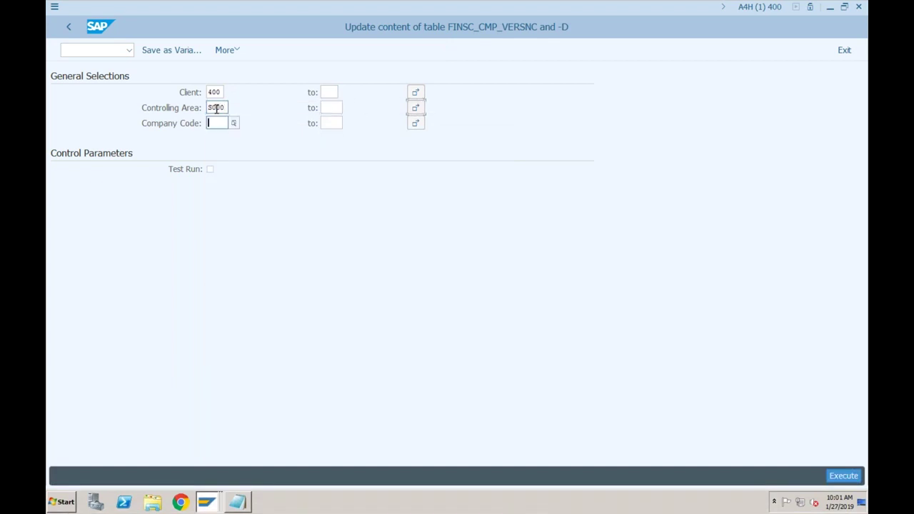
type("S001")
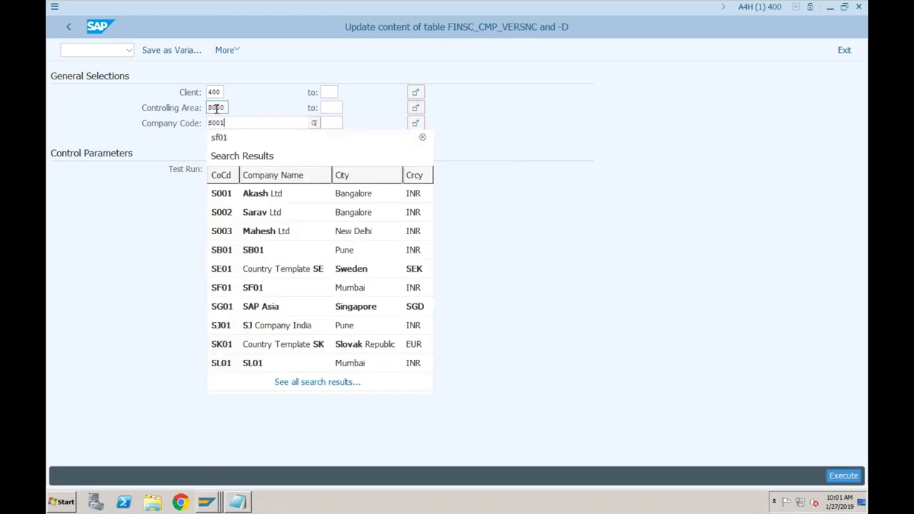
key("Tab")
type("S003")
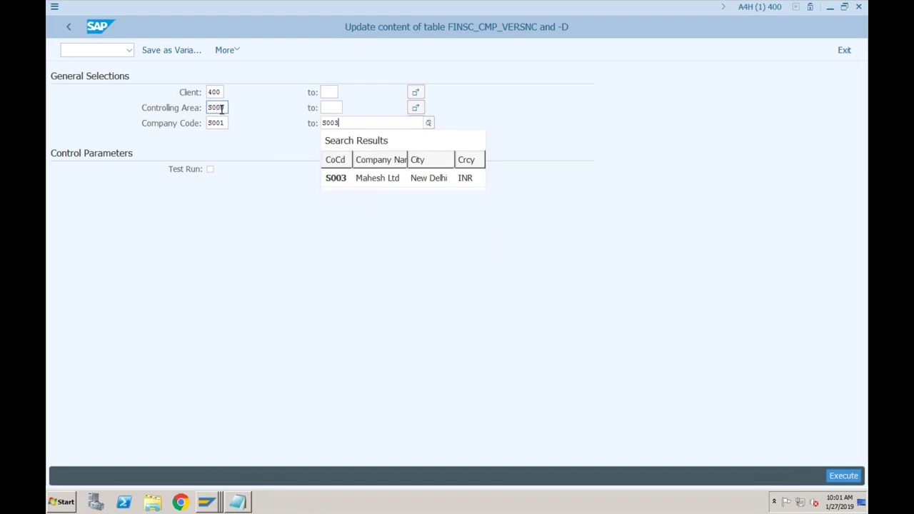
left_click(352, 180)
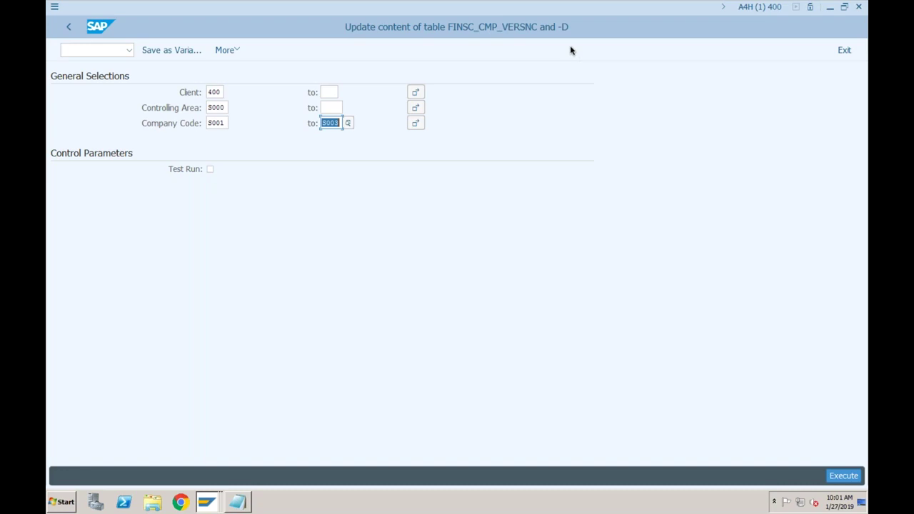
left_click(852, 475)
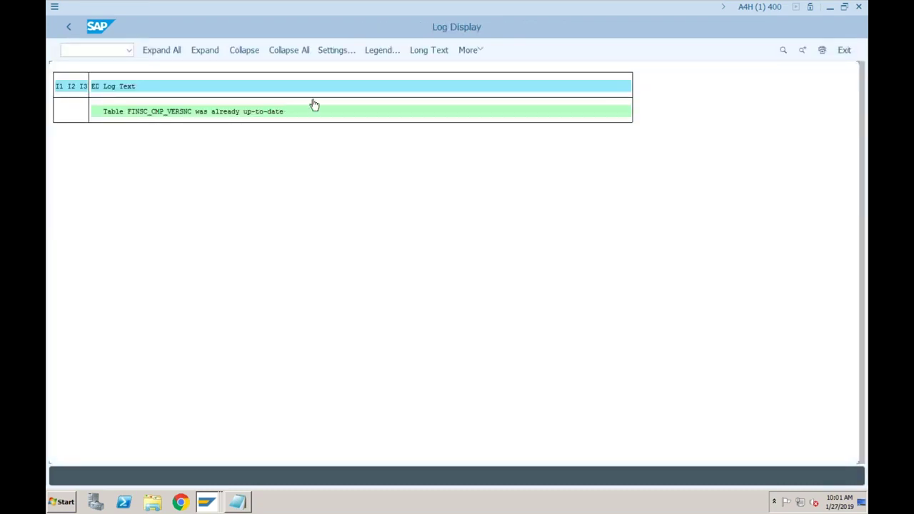
Leave the update log and transaction, and close the error's long text to return to the G/L document entry.
left_click(69, 27)
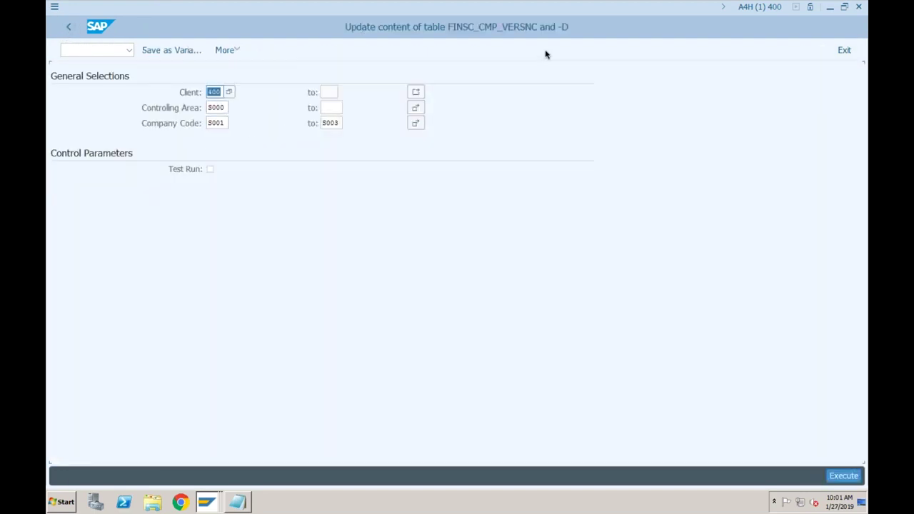
left_click(69, 27)
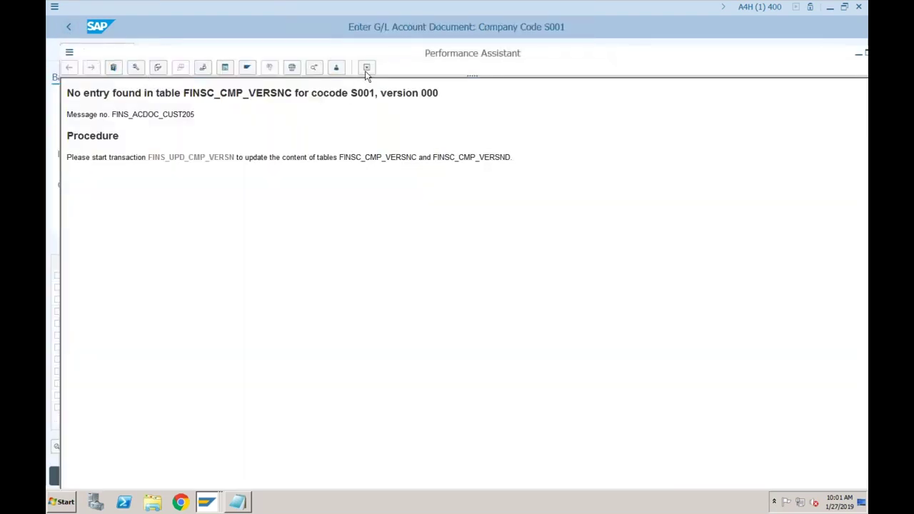
left_click(367, 68)
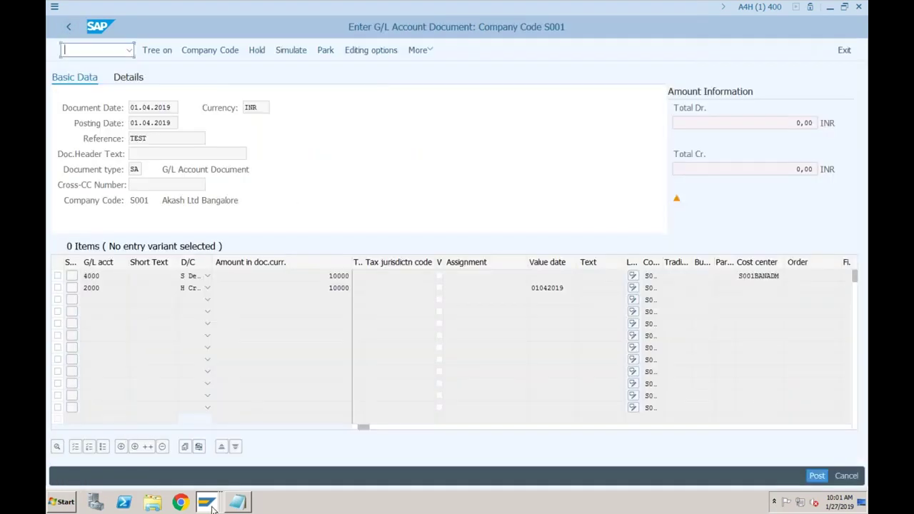
Switch to the Change Cost Center session and open the SAP Reference IMG through transaction SPRO.
mouse_move(213, 506)
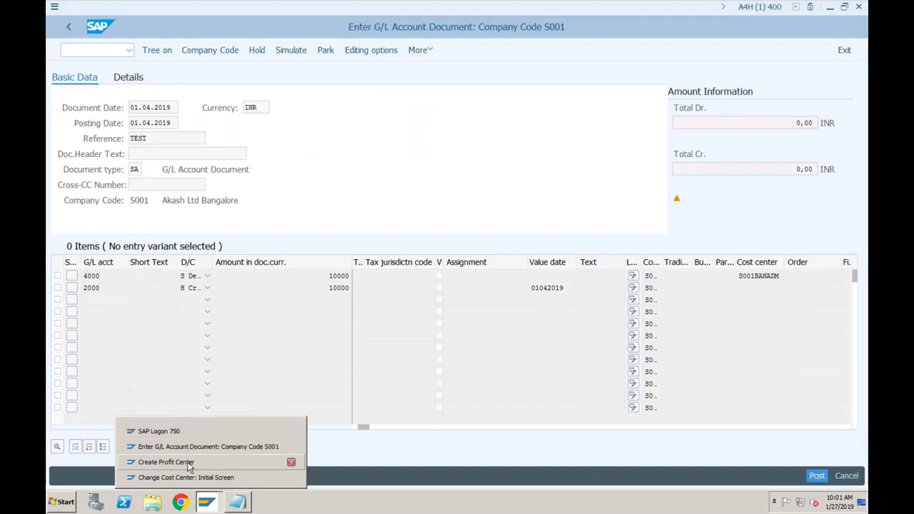
left_click(186, 477)
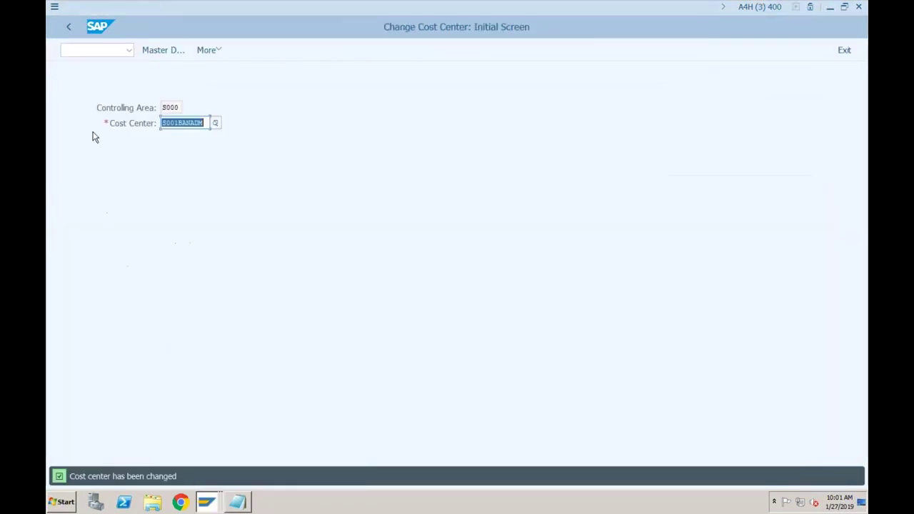
left_click(84, 51)
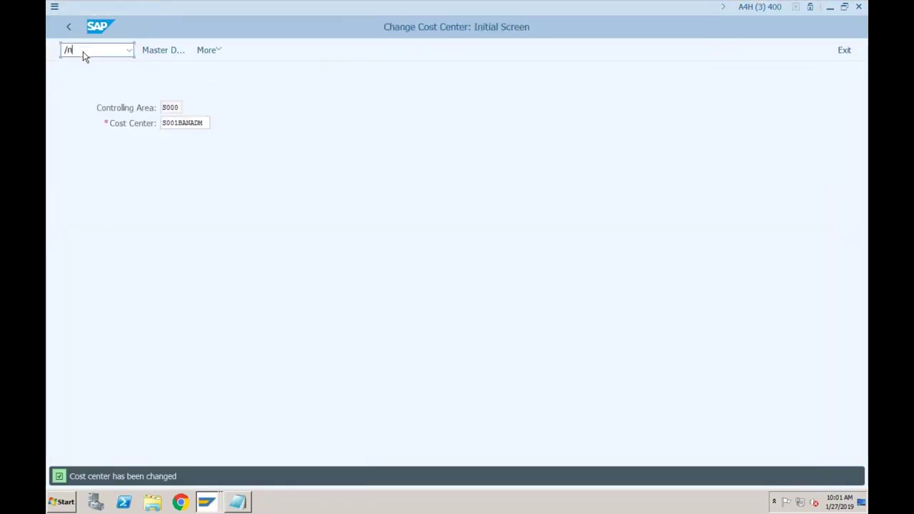
type("/nspro")
key("Return")
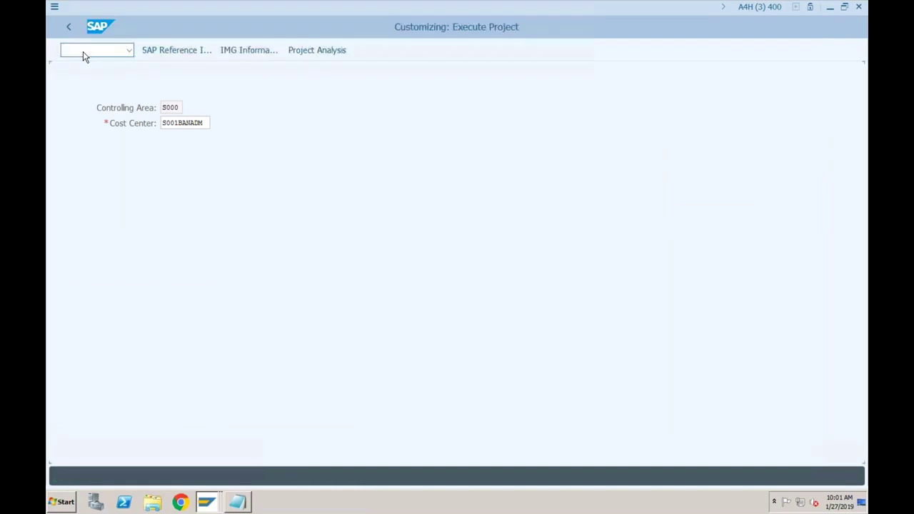
left_click(162, 53)
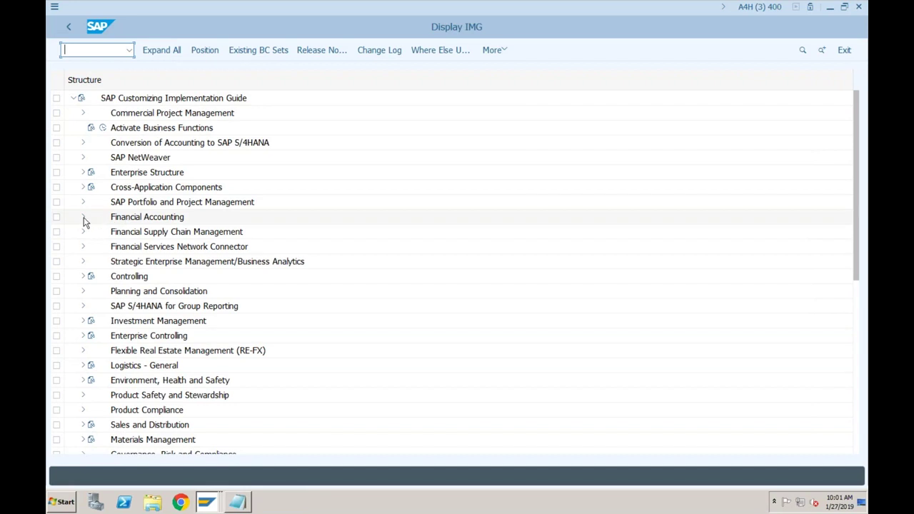
Expand Financial Accounting, Financial Accounting Global Settings, Ledgers and Integration of Controlling with Financial Accounting in the IMG structure.
left_click(83, 217)
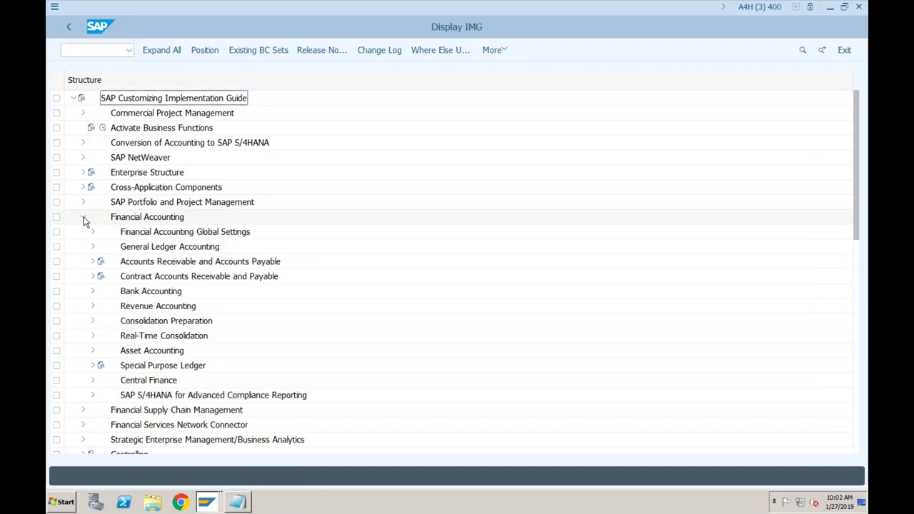
left_click(92, 247)
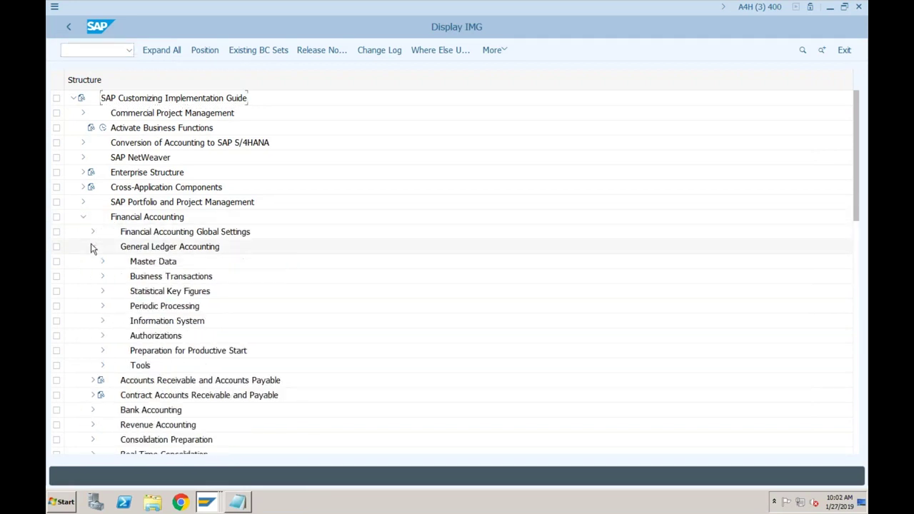
left_click(92, 246)
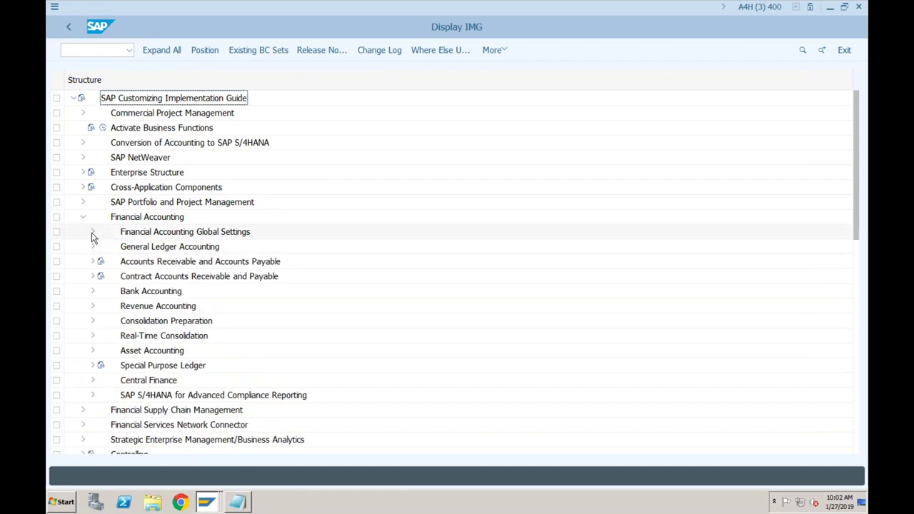
left_click(93, 233)
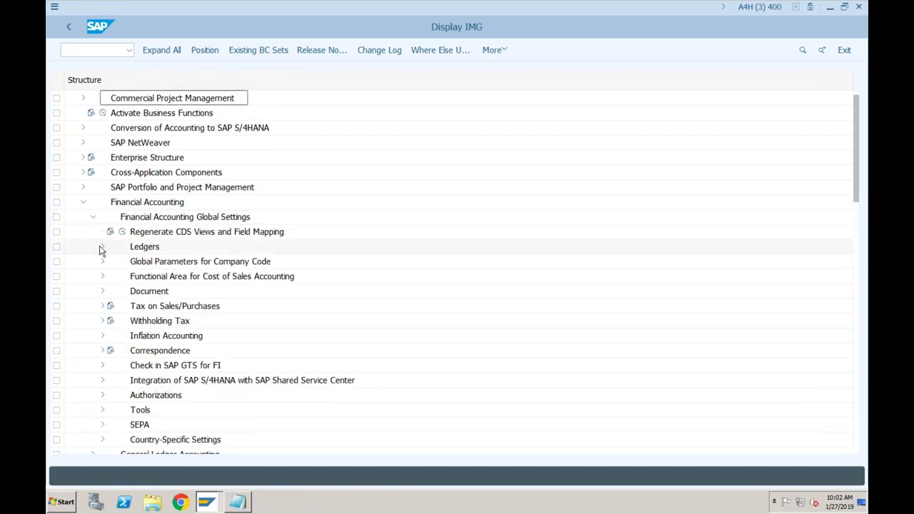
left_click(101, 246)
left_click(187, 337)
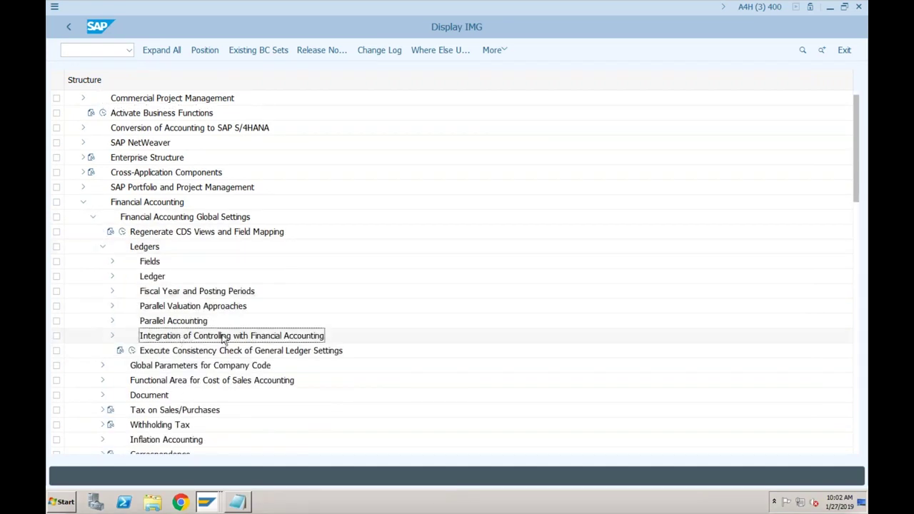
left_click(113, 336)
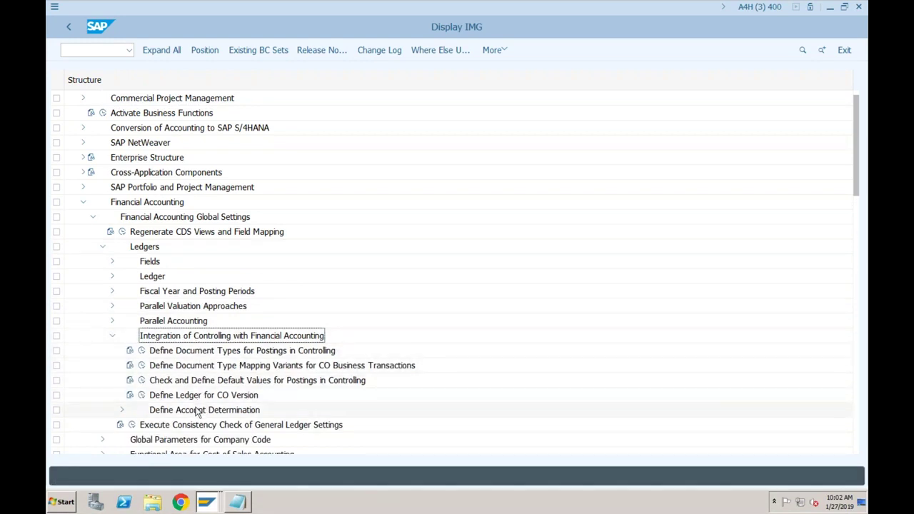
Execute the Define Ledger for CO Version activity and position its list at CO area S000.
left_click(203, 352)
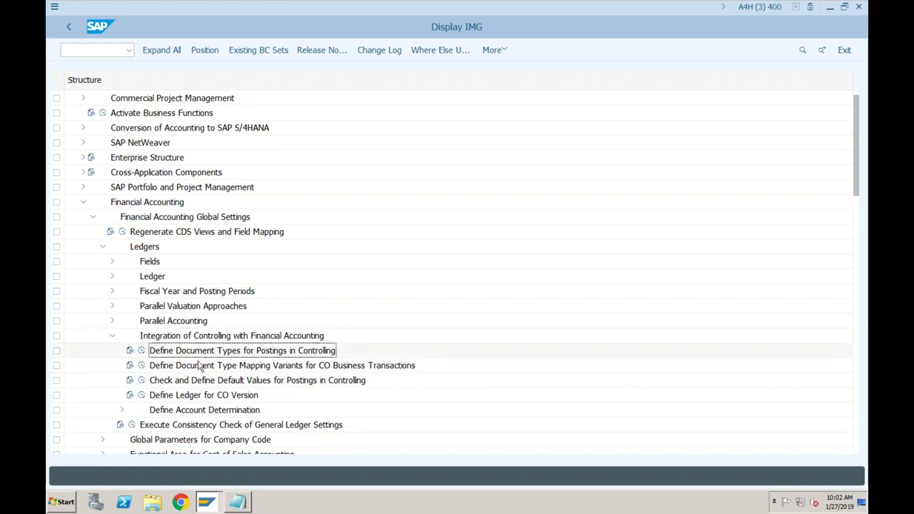
left_click(199, 365)
left_click(190, 380)
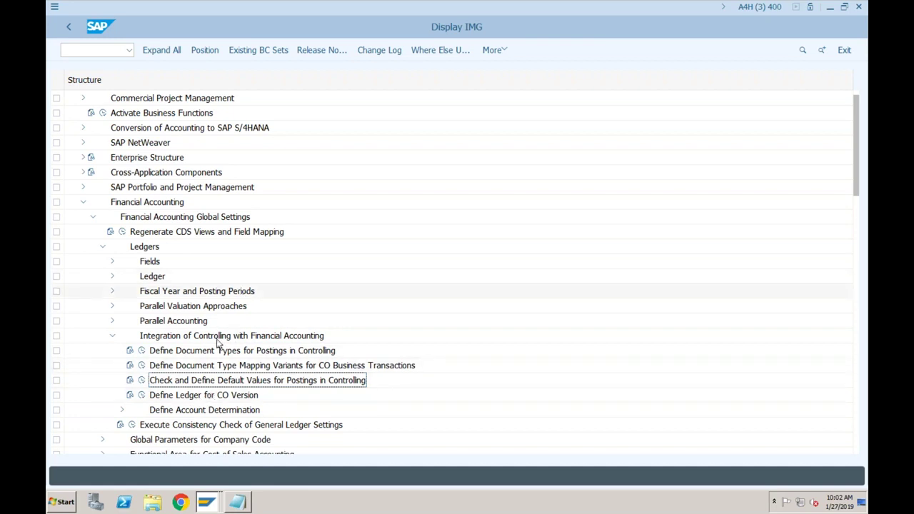
left_click(142, 397)
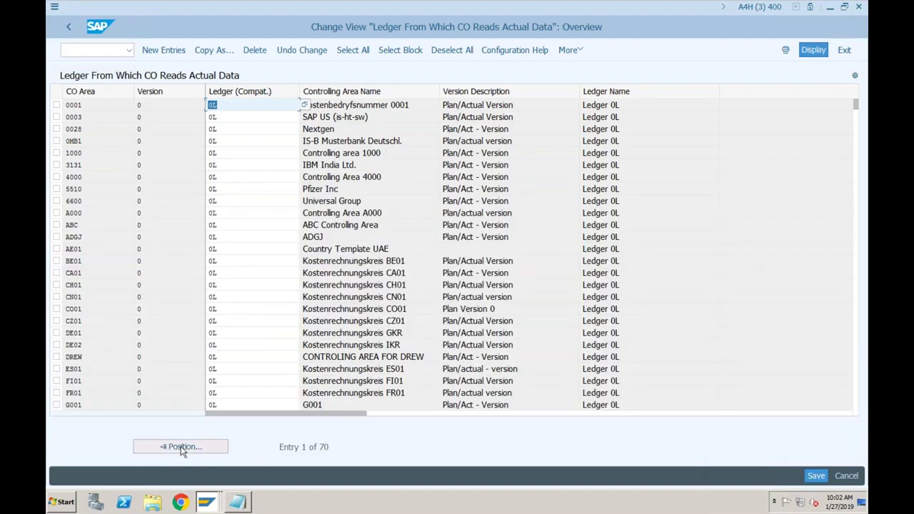
left_click(182, 447)
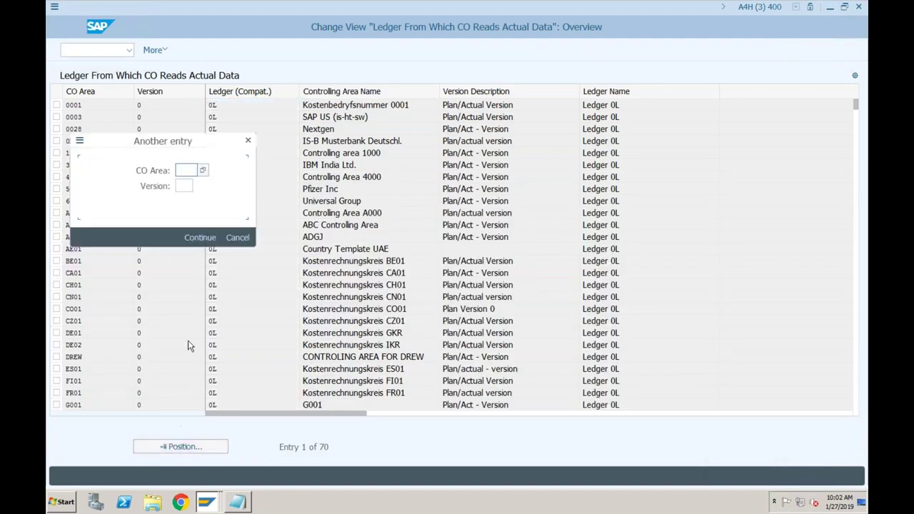
type("S000")
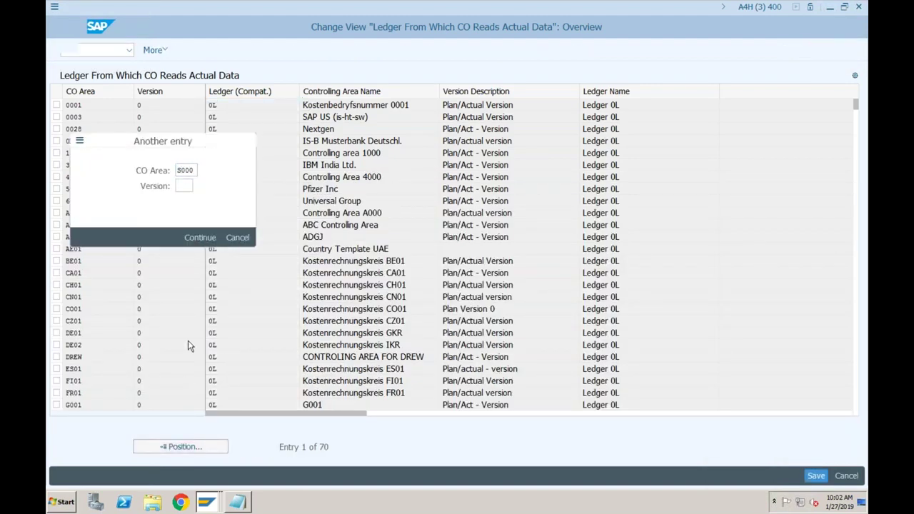
key("Return")
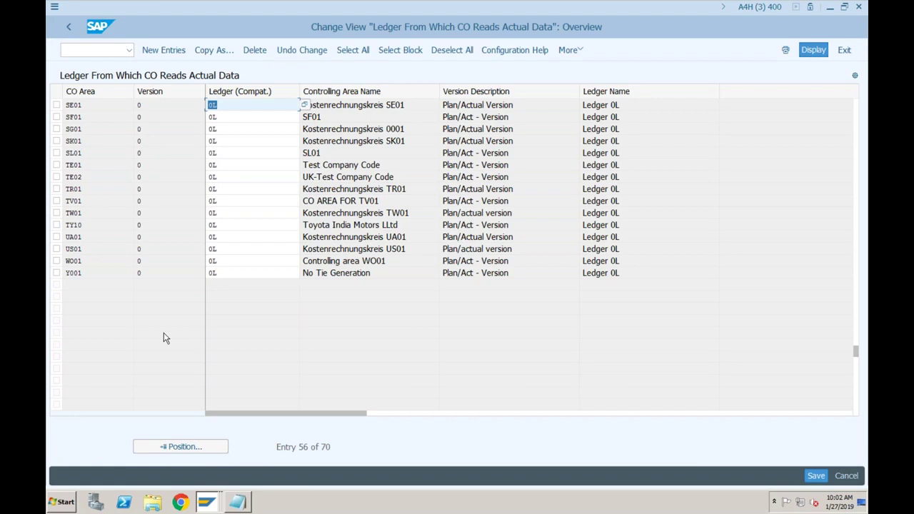
Switch to Notepad and add the line "SAP Controlling module gets the postings from various diffrent modules" several lines below Common Segment.
left_click(238, 502)
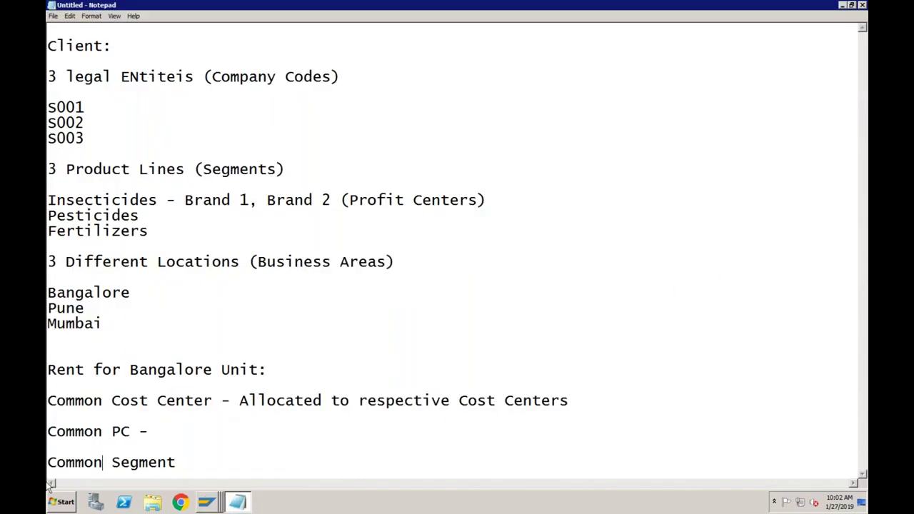
left_click(191, 462)
key("Return")
key("Return")
key("Return")
key("Return")
key("Return")
type("SAP Co")
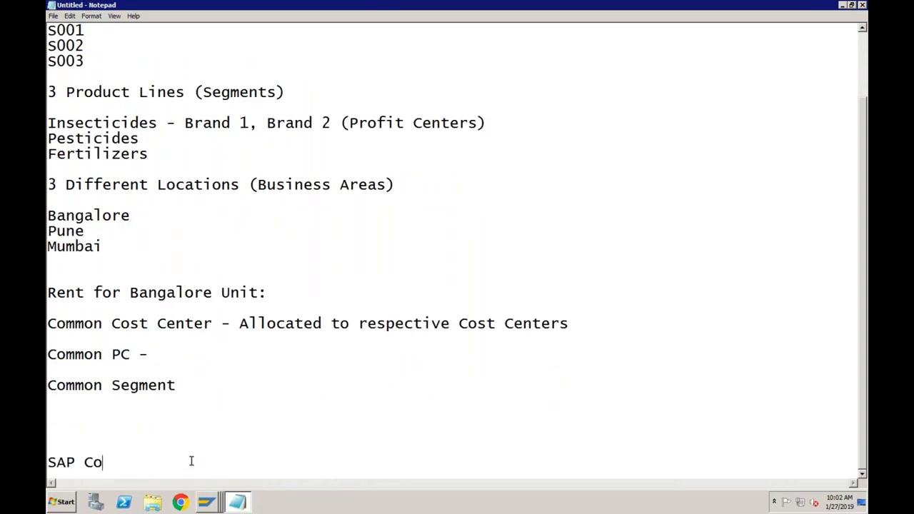
type("ntrolling module ")
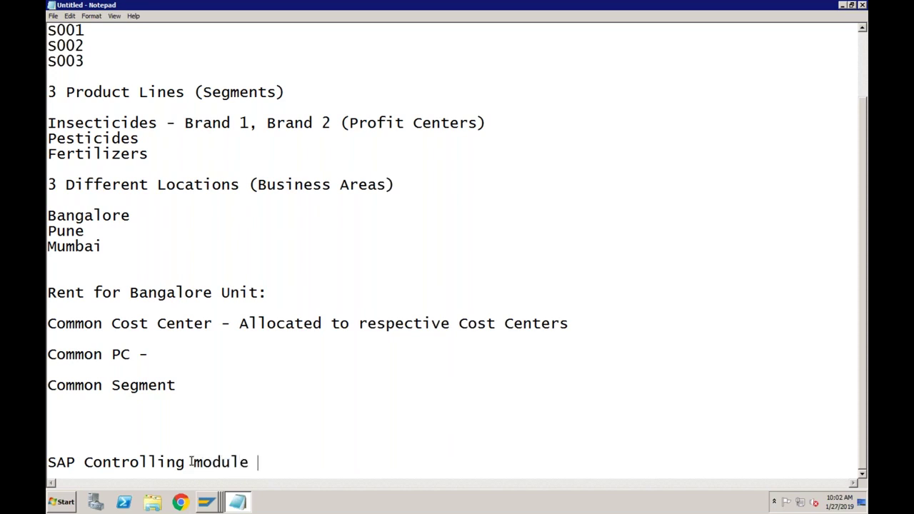
type("gets the ")
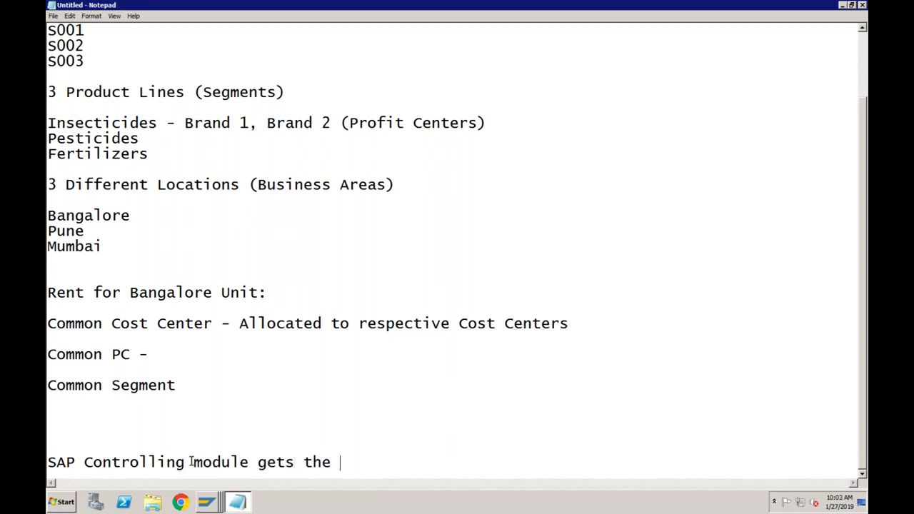
type("postings ")
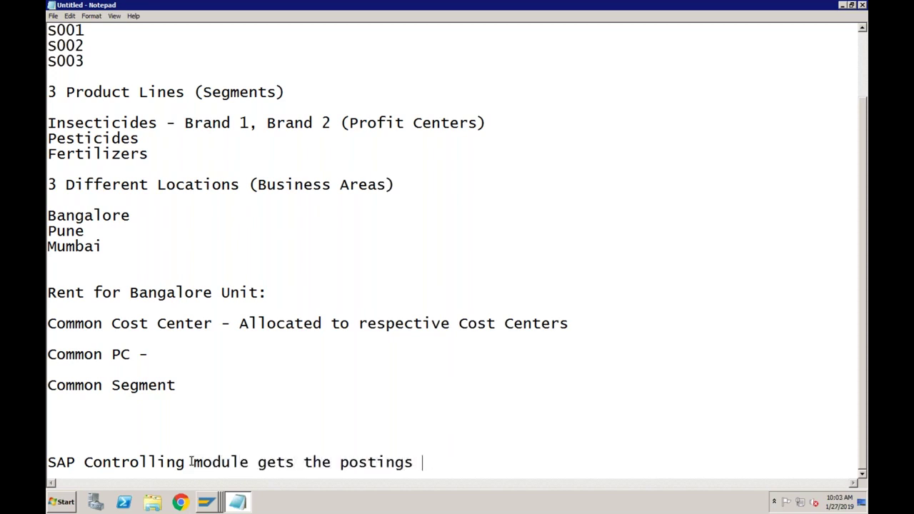
type("from vario")
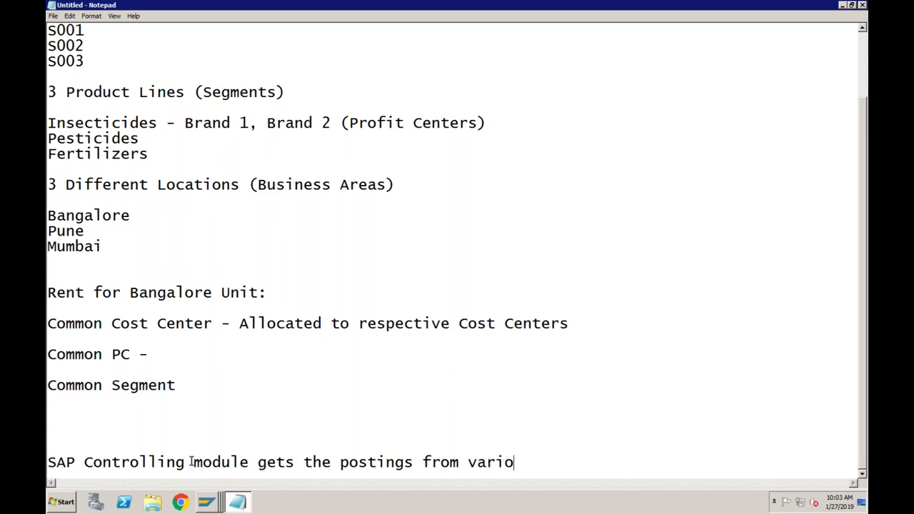
type("us diffre")
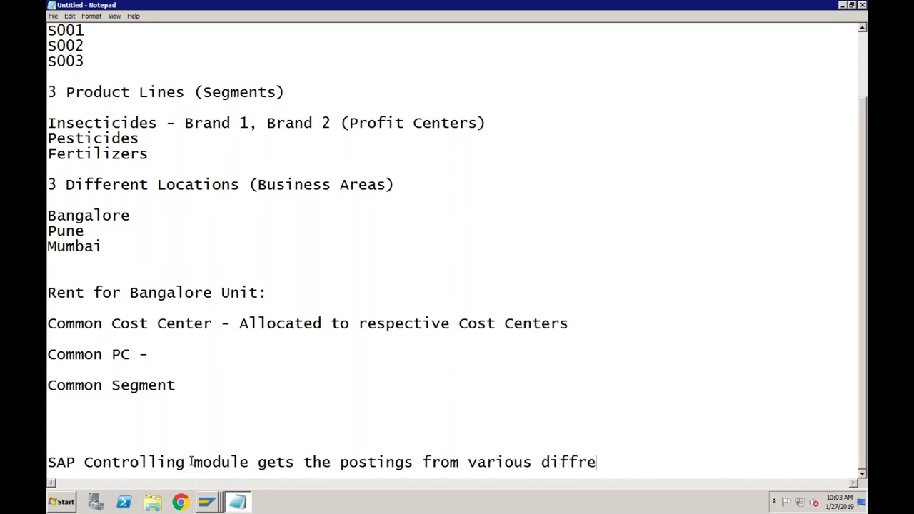
type("nt modules")
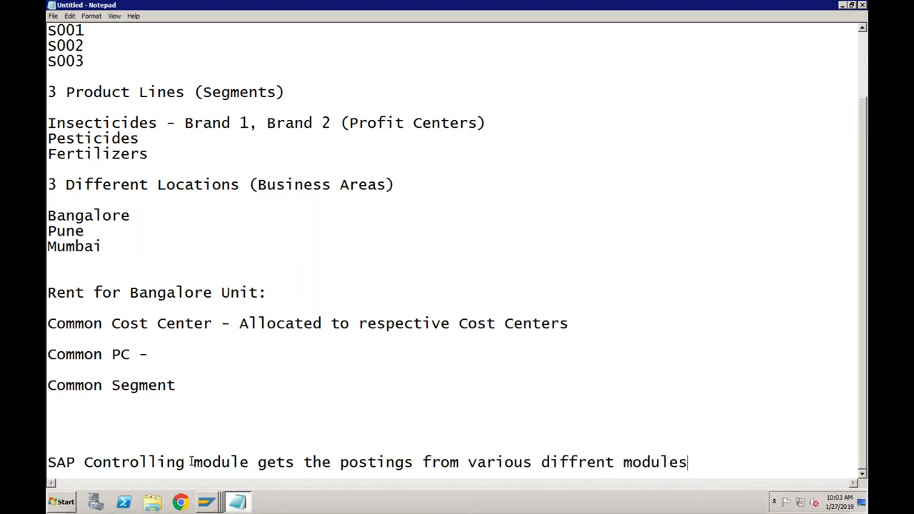
Add the line "Primary Postings come from Financials" below the Controlling module note, separated by a blank line.
key("Return")
key("Return")
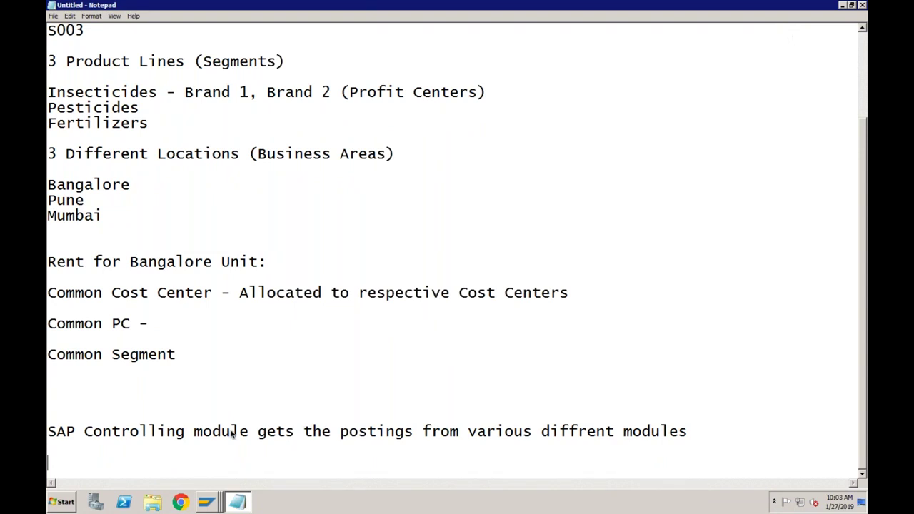
type("Primary")
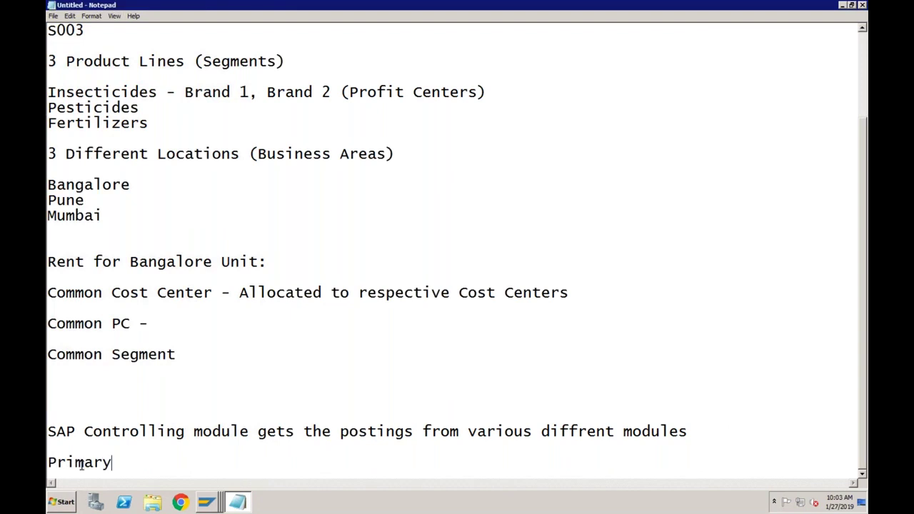
type(" Postings com")
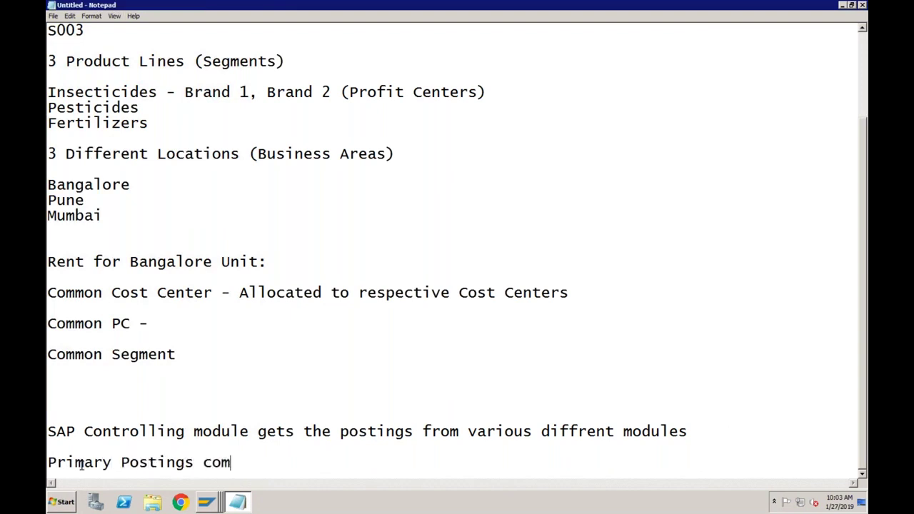
type("e from Financials")
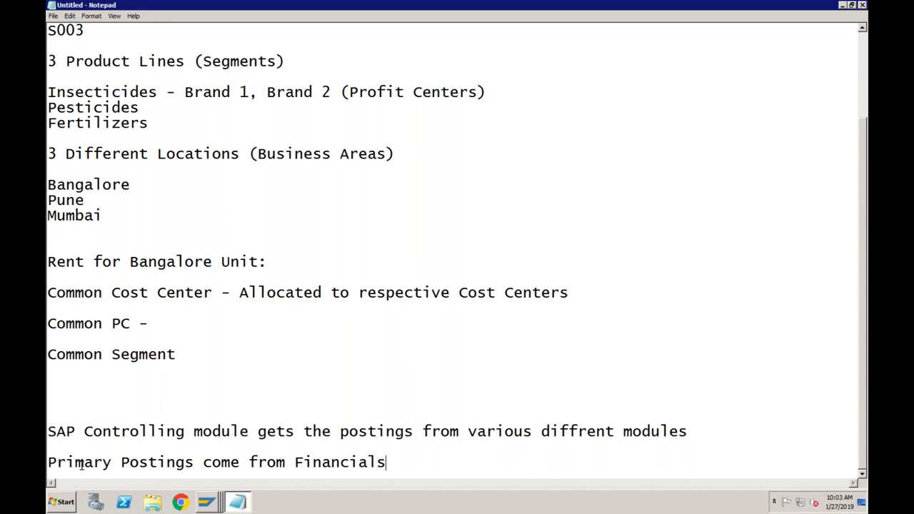
List the ledgers OL and IF on separate lines beneath the primary postings note.
key("Return")
key("Return")
key("Return")
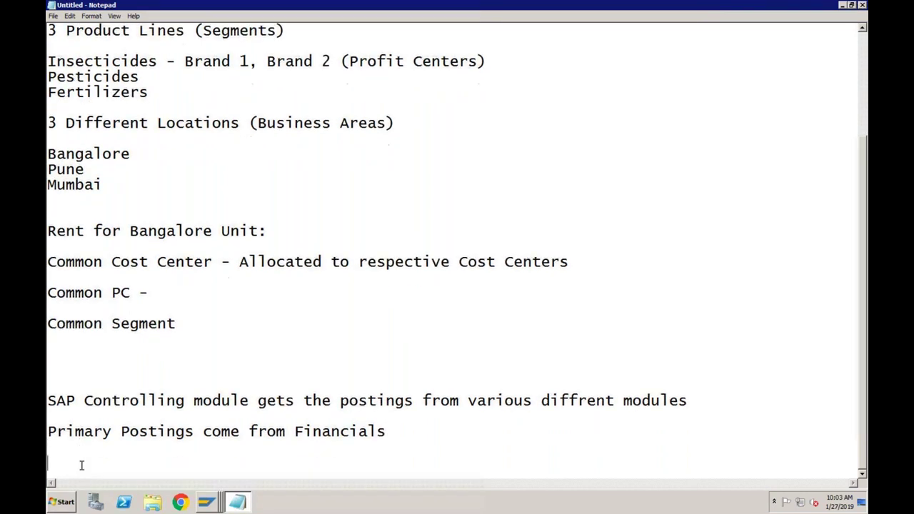
type("OL")
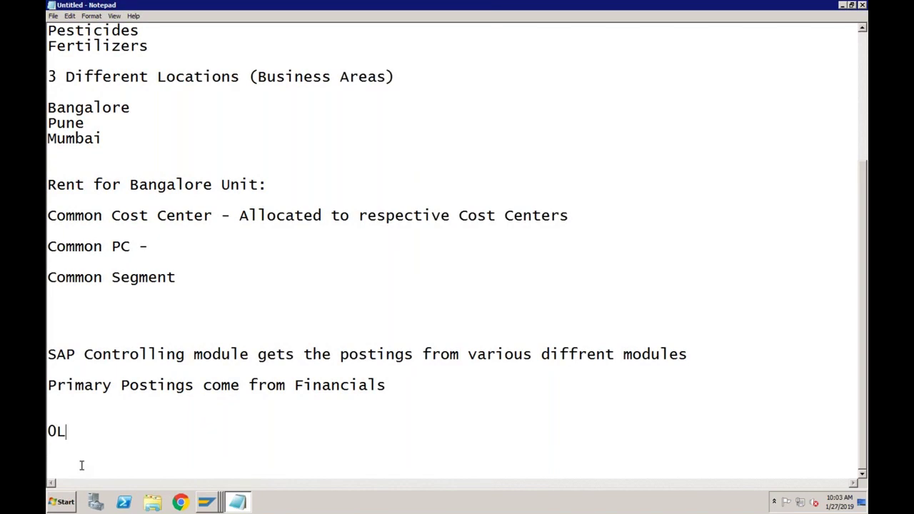
key("Return")
type("IF")
left_click(83, 433)
mouse_move(49, 2)
left_click_drag(48, 448, 69, 446)
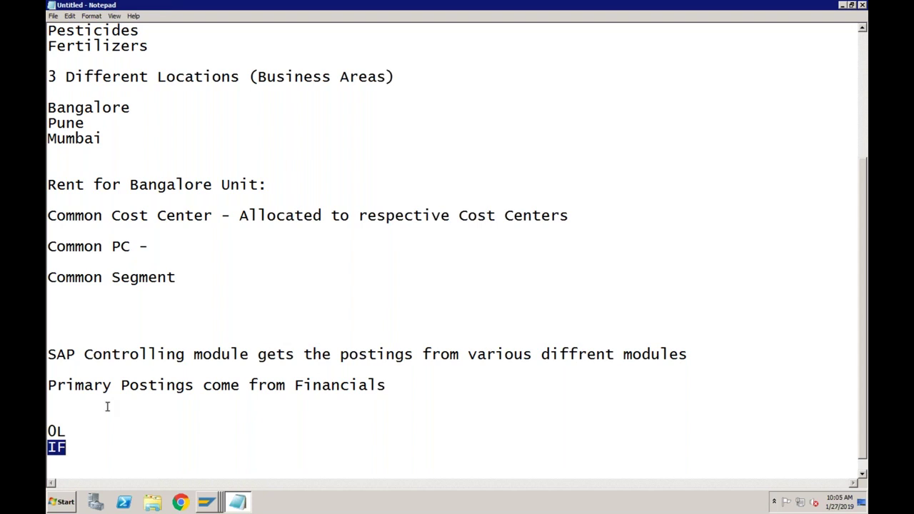
left_click(67, 431)
left_click(73, 448)
left_click_drag(70, 448, 47, 431)
left_click(73, 433)
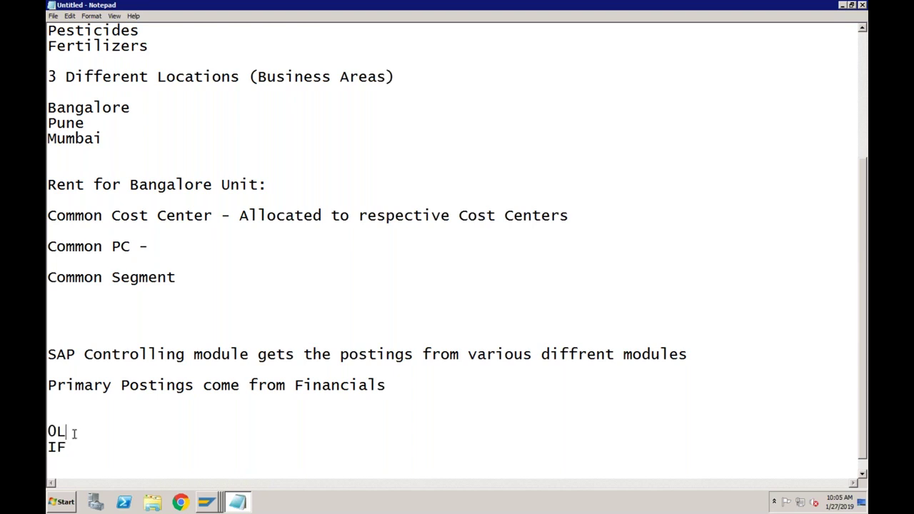
Switch to the SAP session with the CO ledger change view and create a new entry for CO area S000 with ledger 0L.
mouse_move(572, 510)
left_click(216, 504)
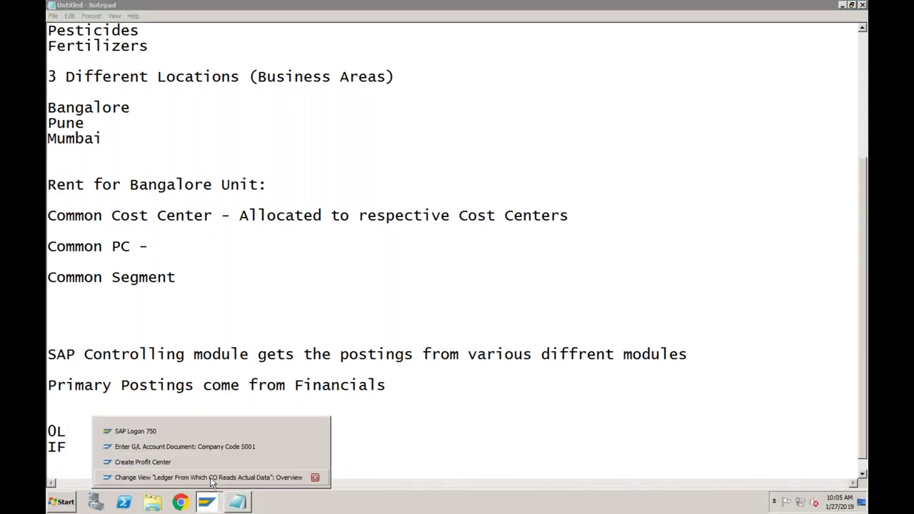
left_click(209, 478)
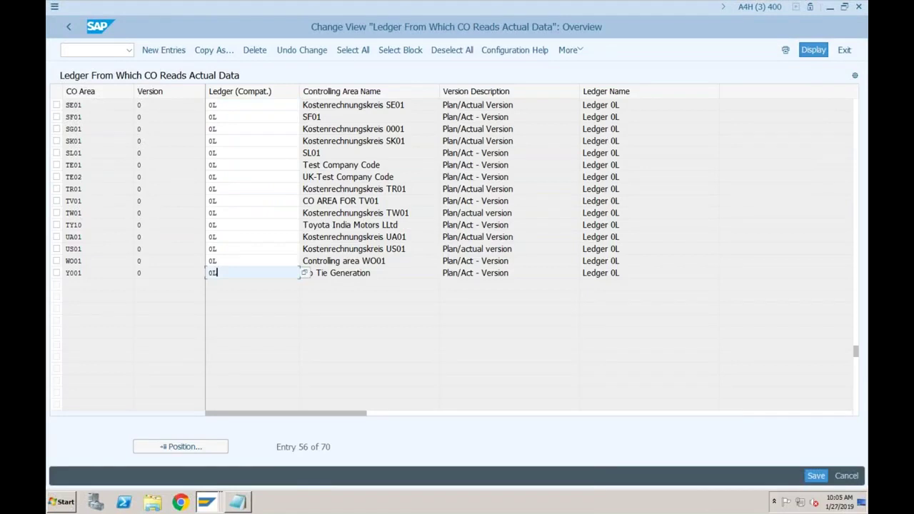
left_click(163, 51)
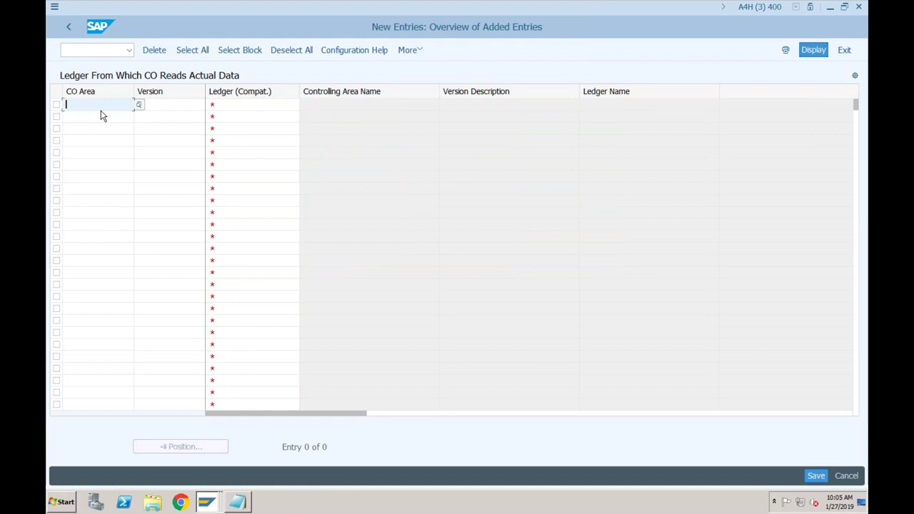
type("S000")
key("Tab")
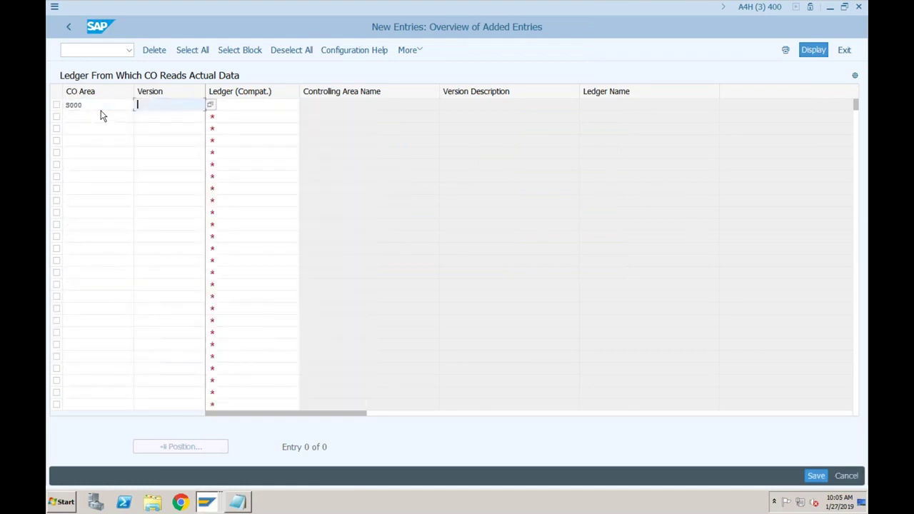
key("Tab")
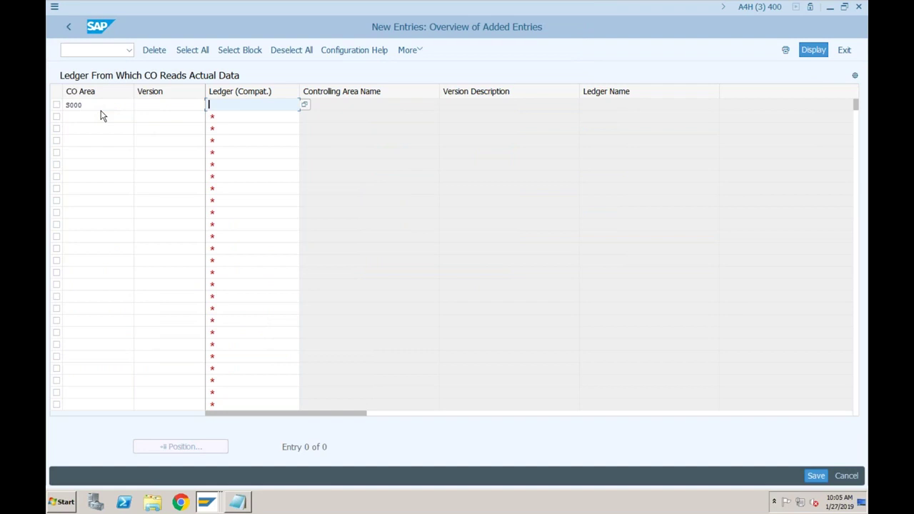
type("0L")
Set the version of the new S000 entry to 0.
key("shift+Tab")
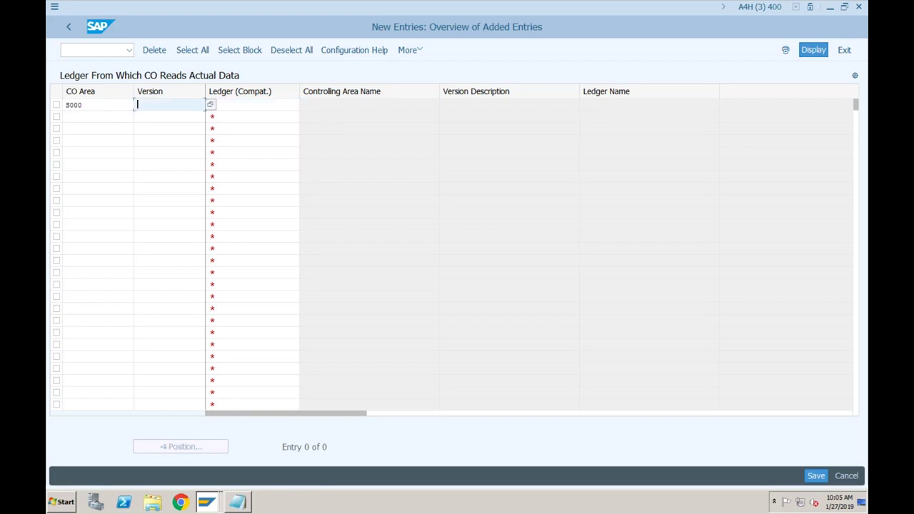
key("Tab")
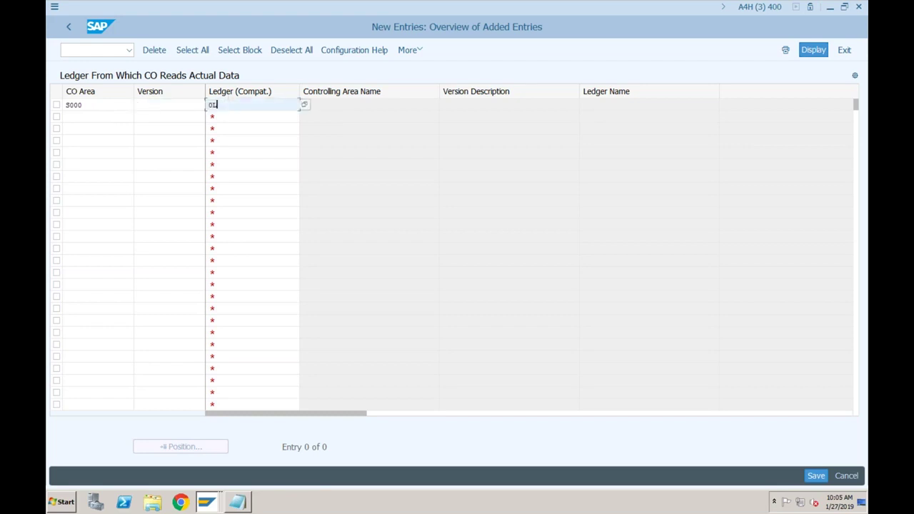
key("shift+Tab")
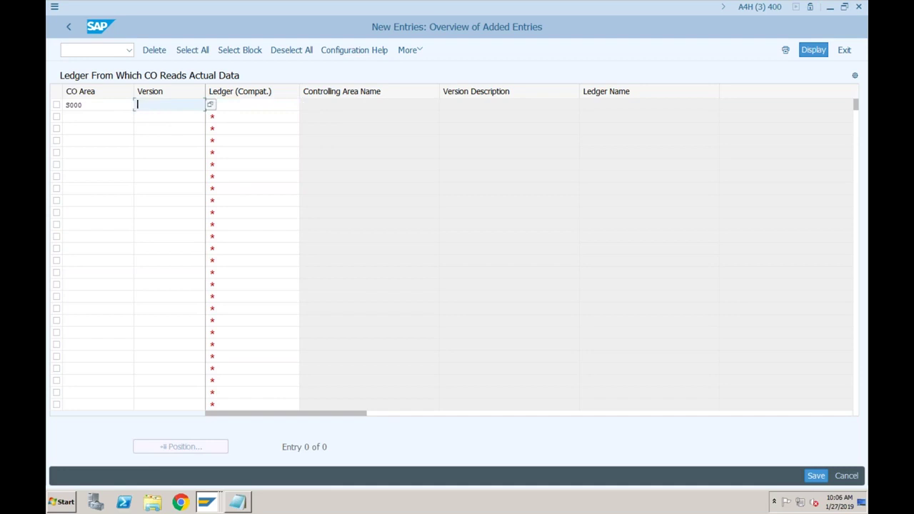
type("0")
left_click(162, 128)
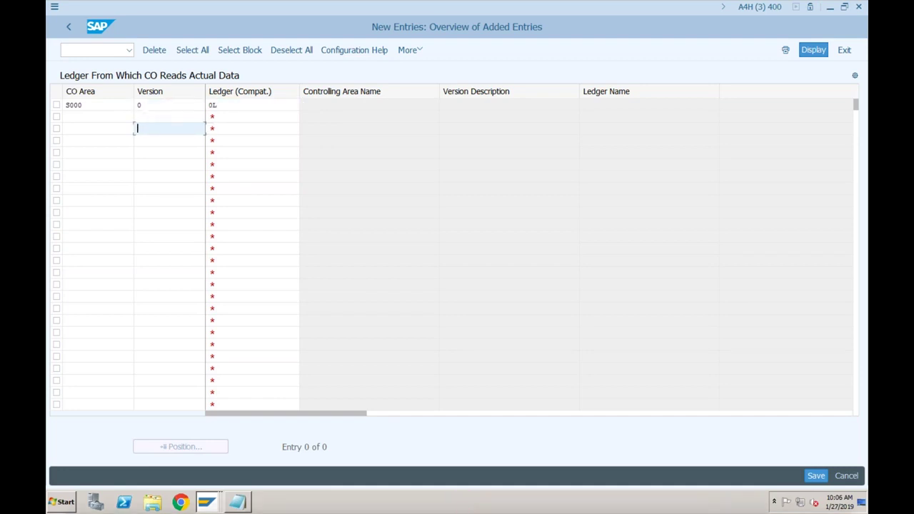
left_click(229, 104)
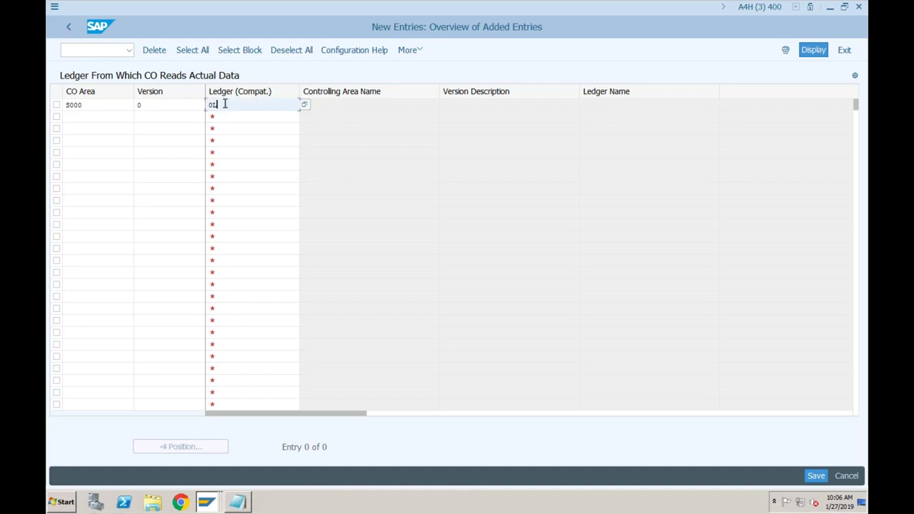
key("shift+Tab")
key("shift+Tab")
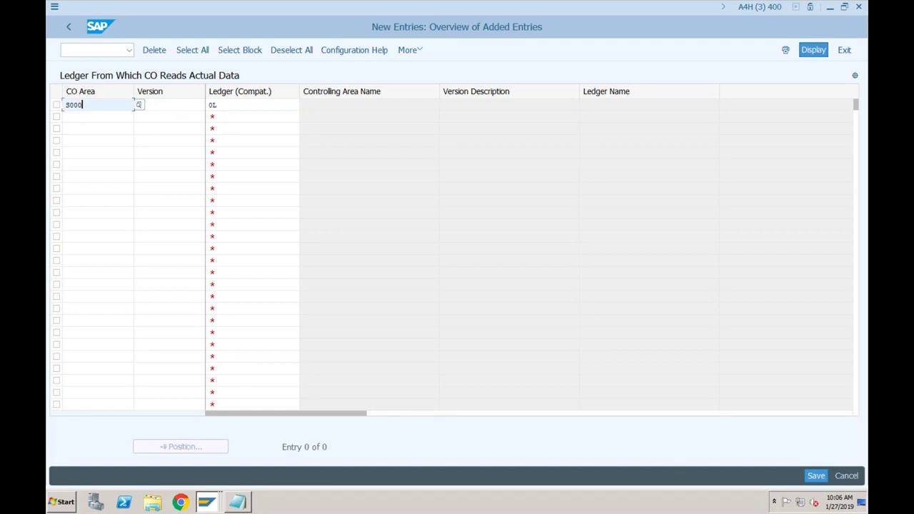
key("Return")
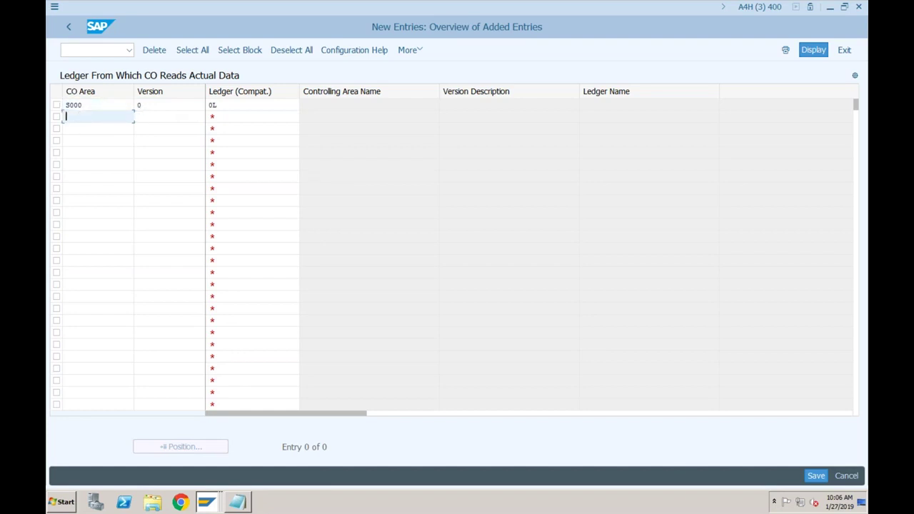
left_click(221, 117)
key("shift+Tab")
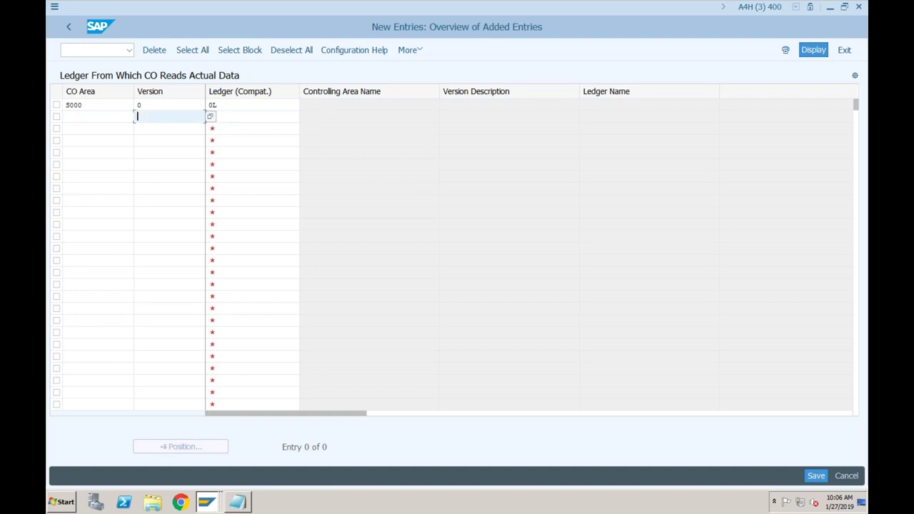
left_click(166, 107)
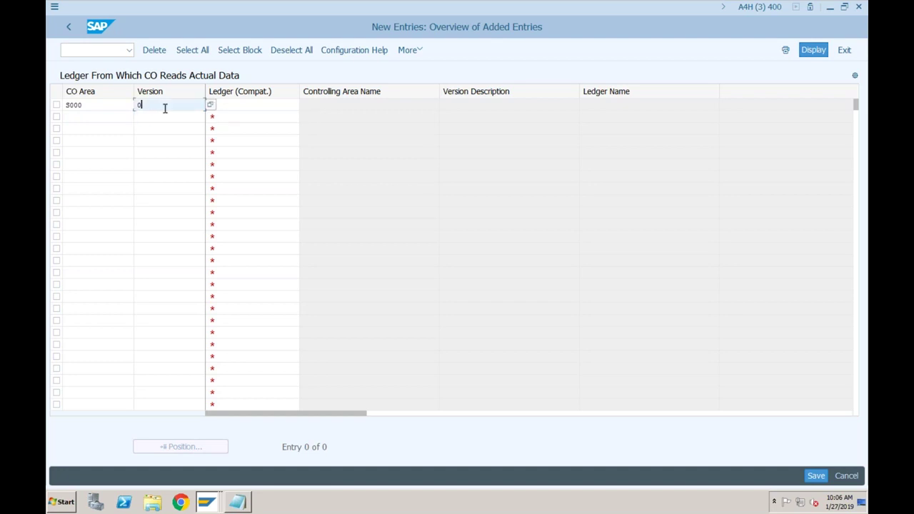
key("Tab")
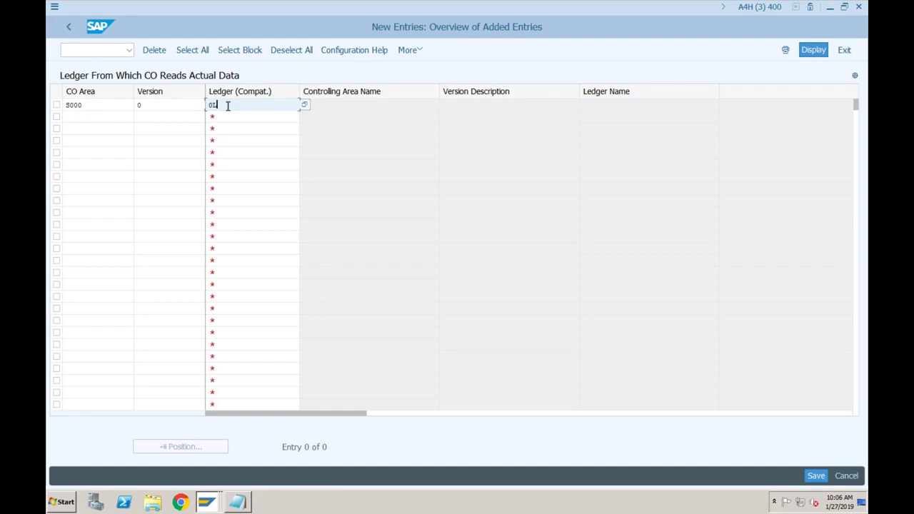
left_click(189, 109)
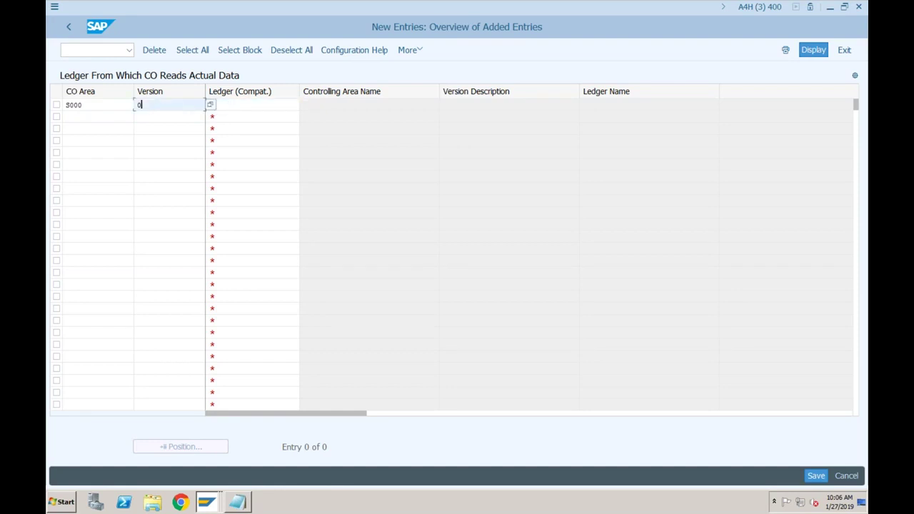
Assign ledger 0L to version 0 of CO area S000 and save the entry under the customizing request described as Test.
key("Tab")
type("0L")
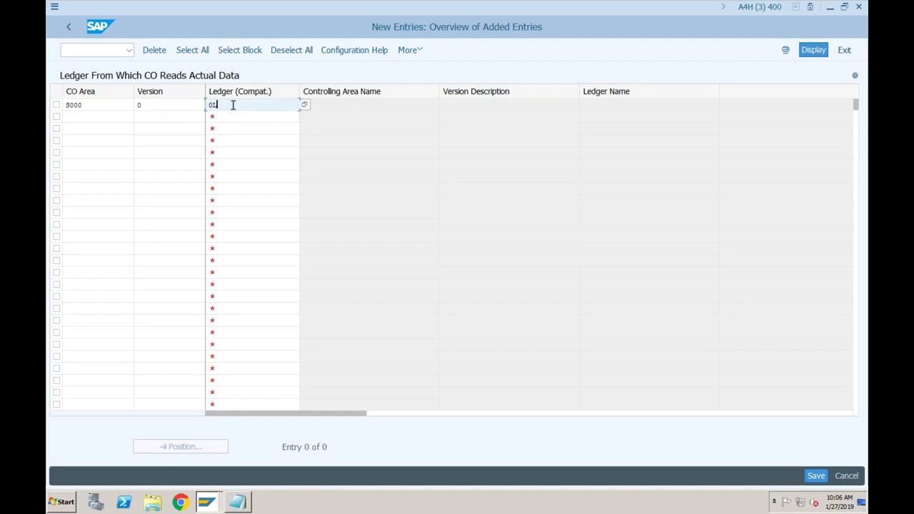
key("Return")
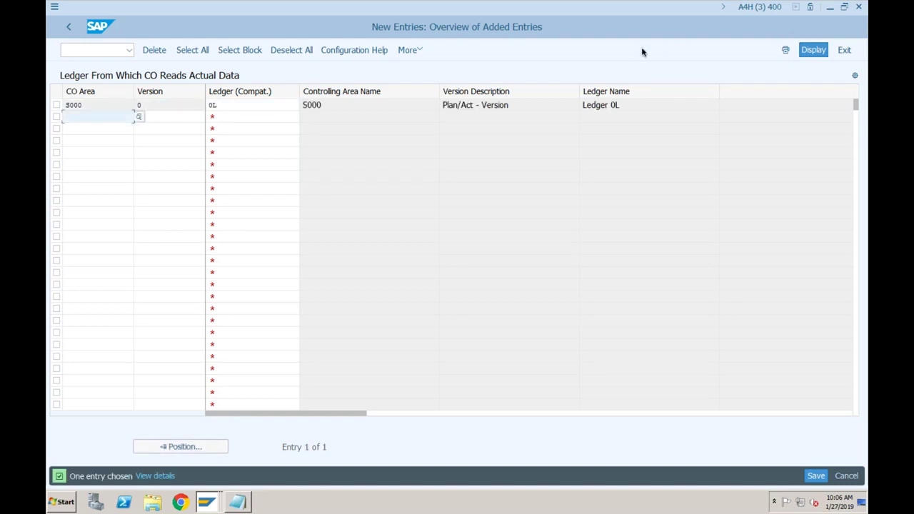
left_click(816, 475)
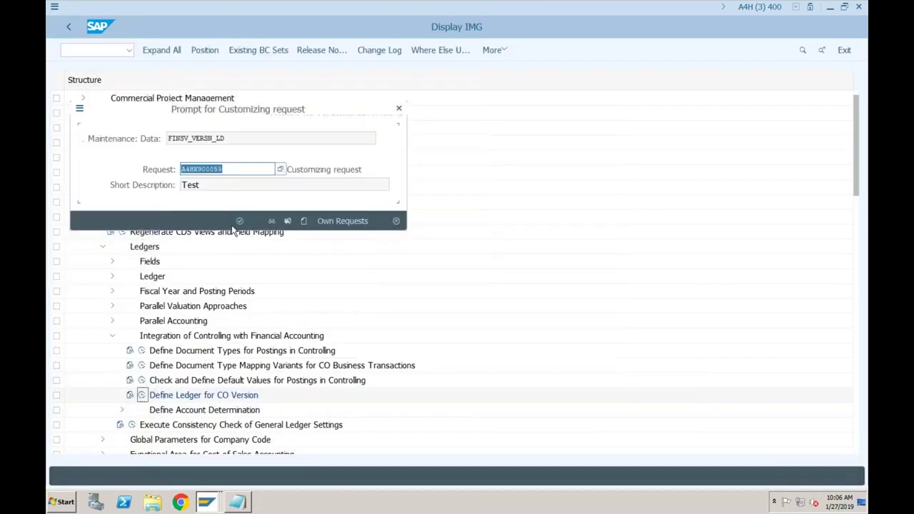
left_click(239, 220)
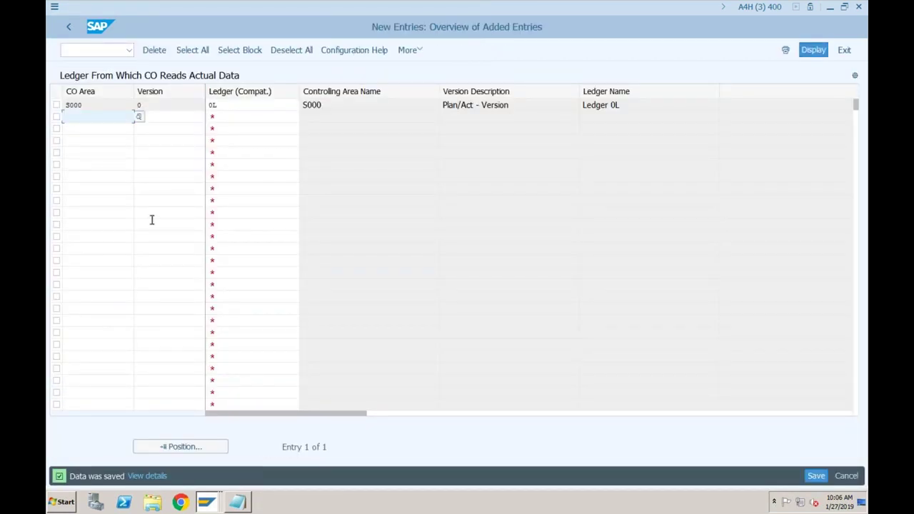
Switch to the G/L account document session for company code S001 and try to post the pending document.
left_click(206, 504)
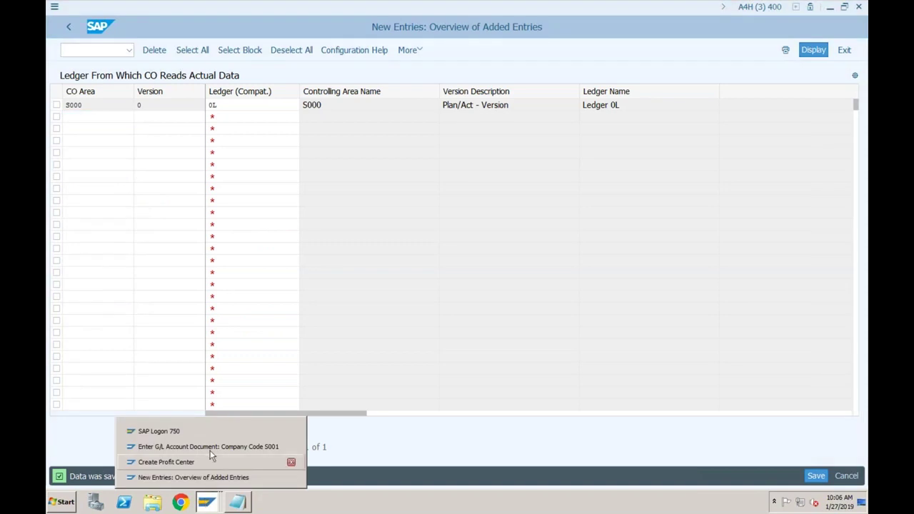
key("alt+Tab")
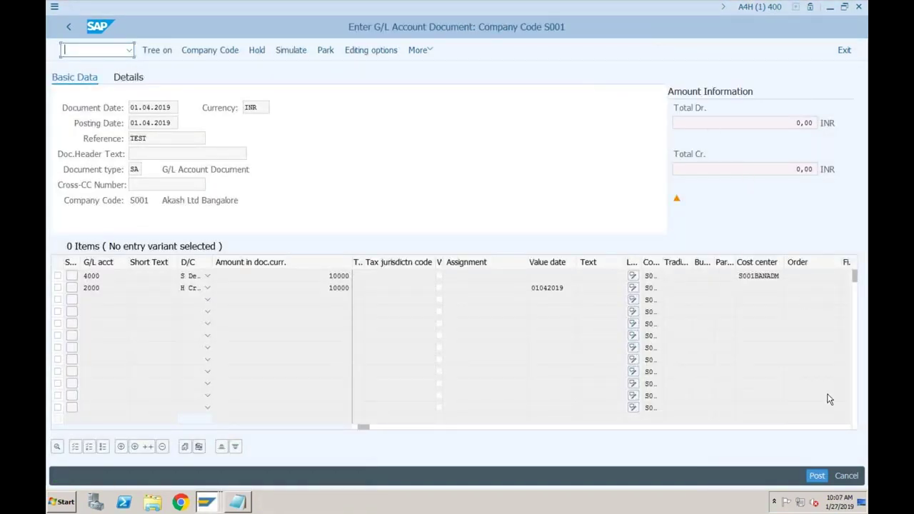
left_click(816, 476)
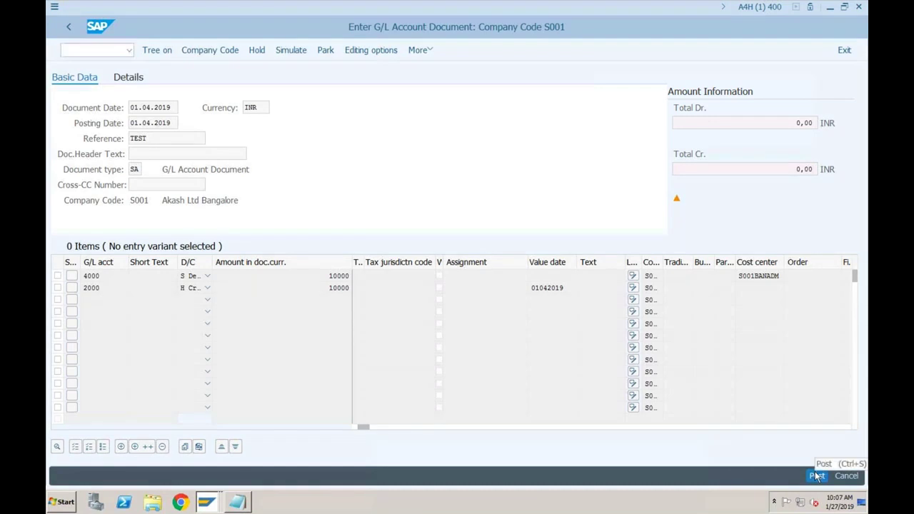
Abandon the pending G/L document and restart the entry with transaction fb50.
left_click(98, 50)
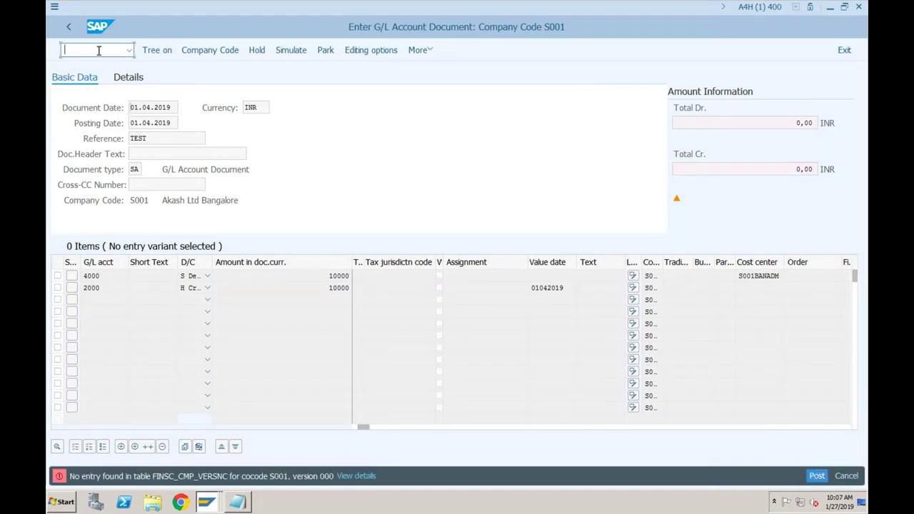
type("/n")
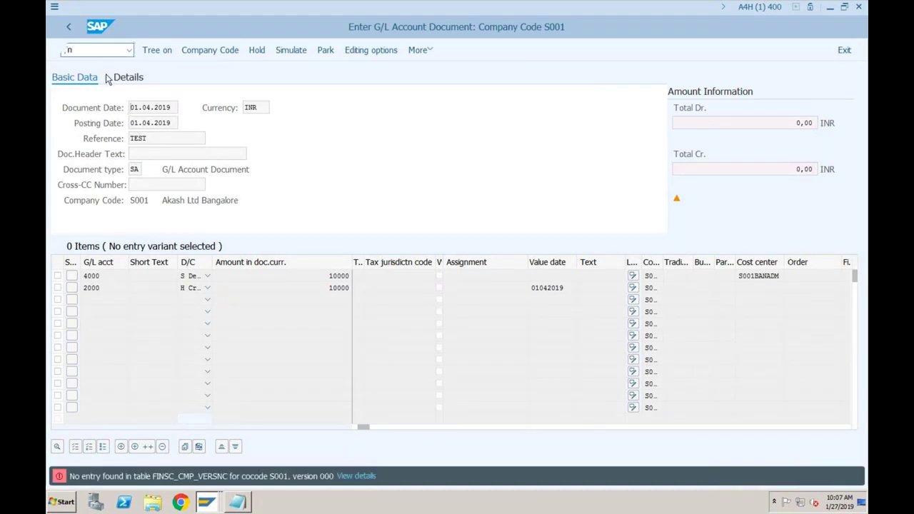
key("Return")
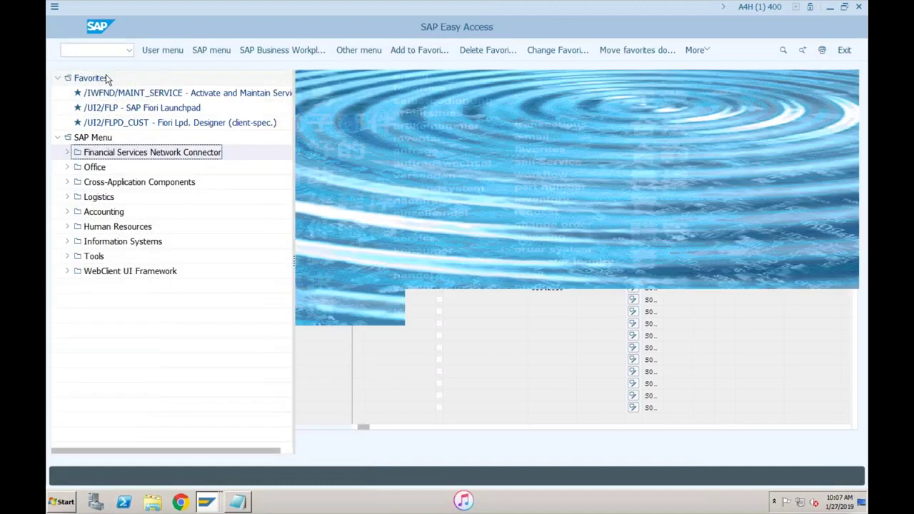
left_click(109, 54)
type("f")
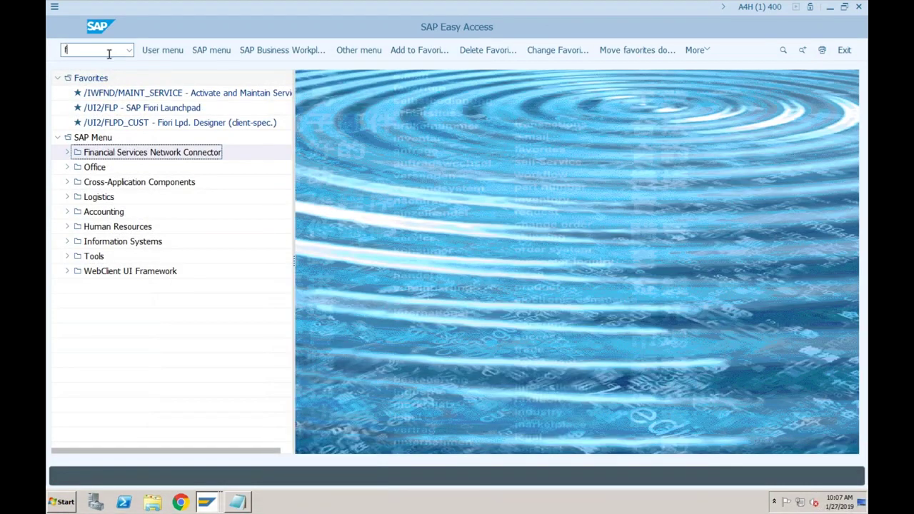
type("b50")
key("Return")
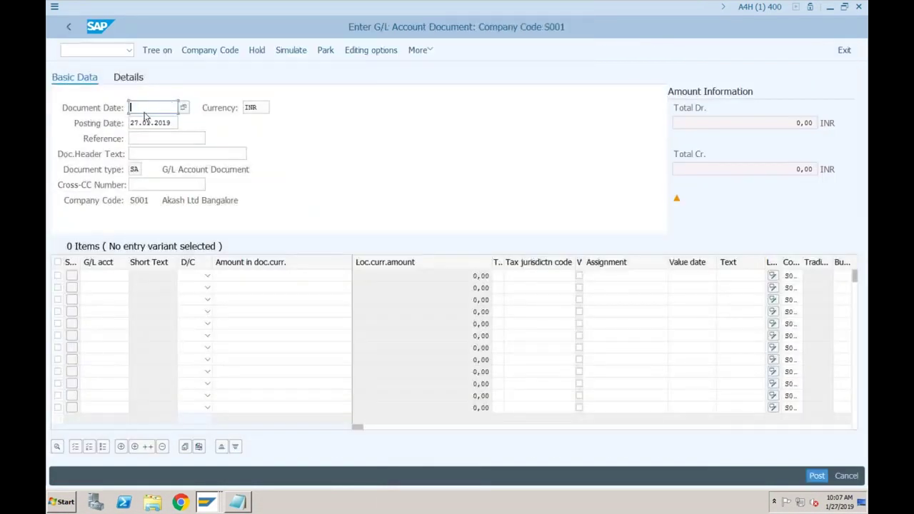
Fill in the document header with document date 01042019, posting date 01042019 and reference Test.
type("01042019")
left_click(145, 123)
key("Tab")
left_click(163, 108)
key("Tab")
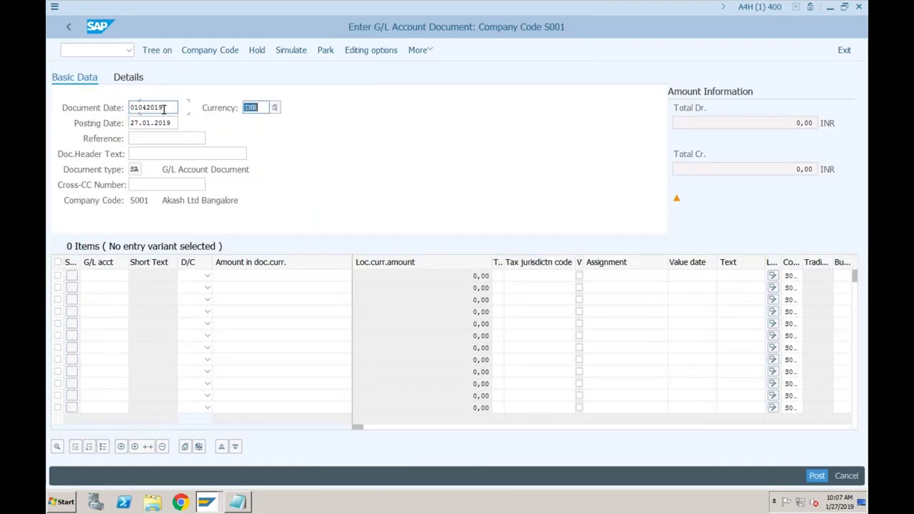
key("Tab")
type("0")
key("Down")
key("Tab")
left_click(146, 155)
Enter G/L account 4000 on the first line item and 2000 on the second.
left_click(106, 276)
left_click(97, 290)
left_click(100, 287)
left_click(95, 316)
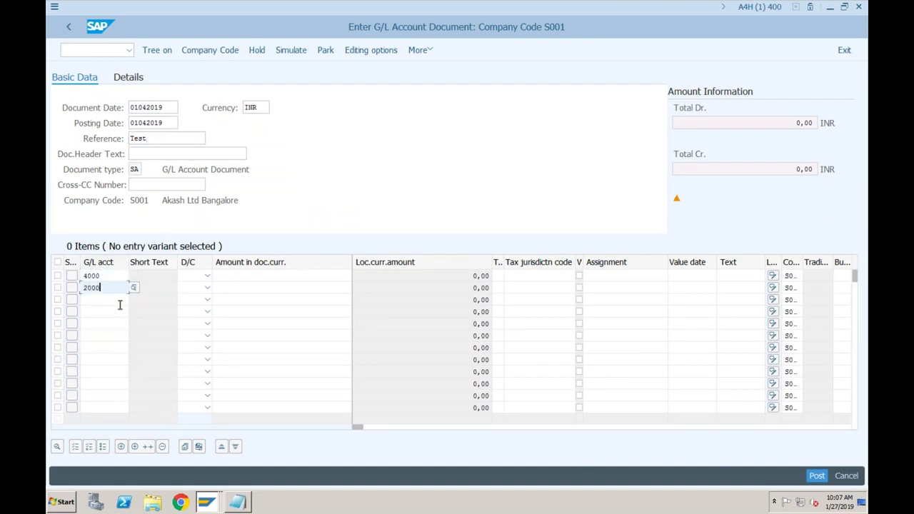
Set the account 4000 line to Debit and the account 2000 line to Credit.
left_click(207, 276)
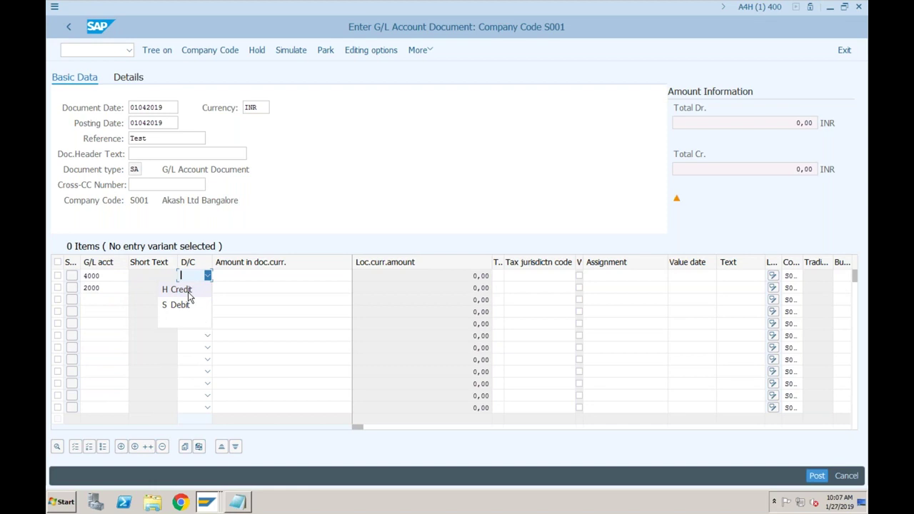
left_click(189, 296)
left_click(201, 280)
left_click(182, 304)
left_click(207, 288)
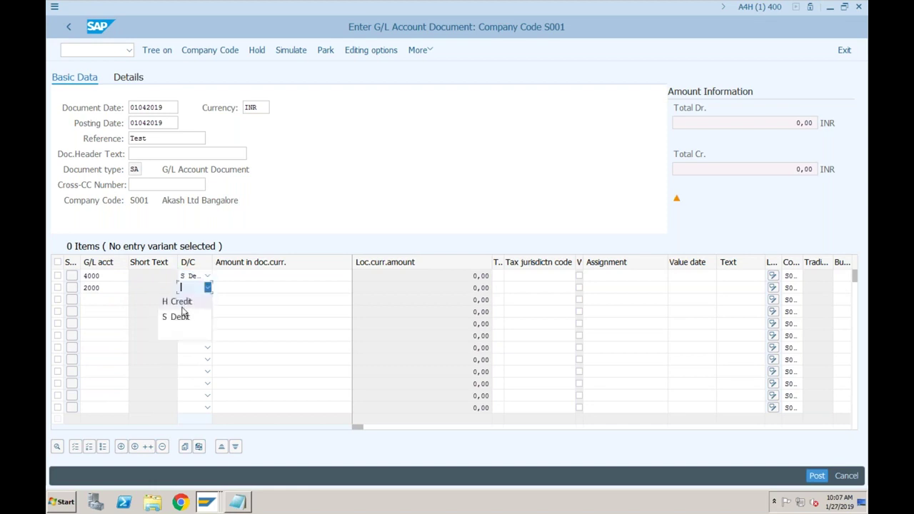
left_click(177, 302)
Enter 10000 as the document currency amount on both line items.
left_click(242, 276)
left_click(300, 289)
left_click(272, 287)
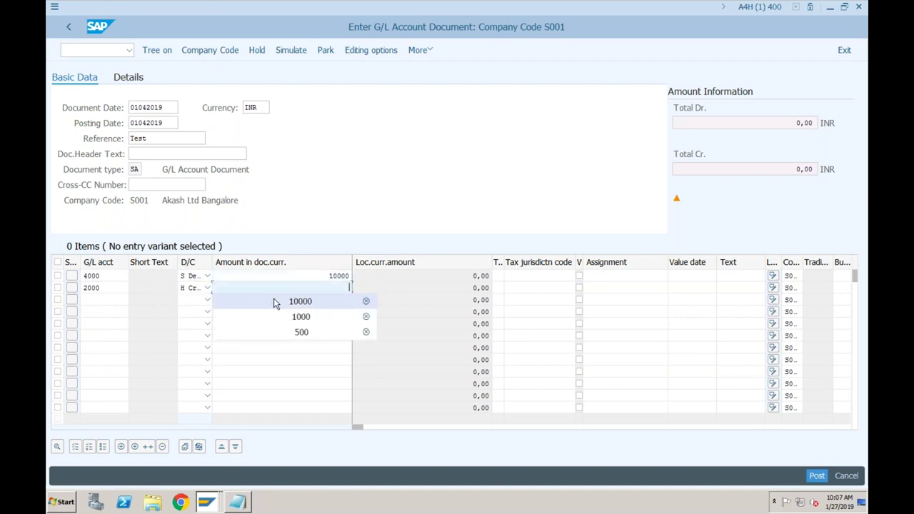
left_click(274, 301)
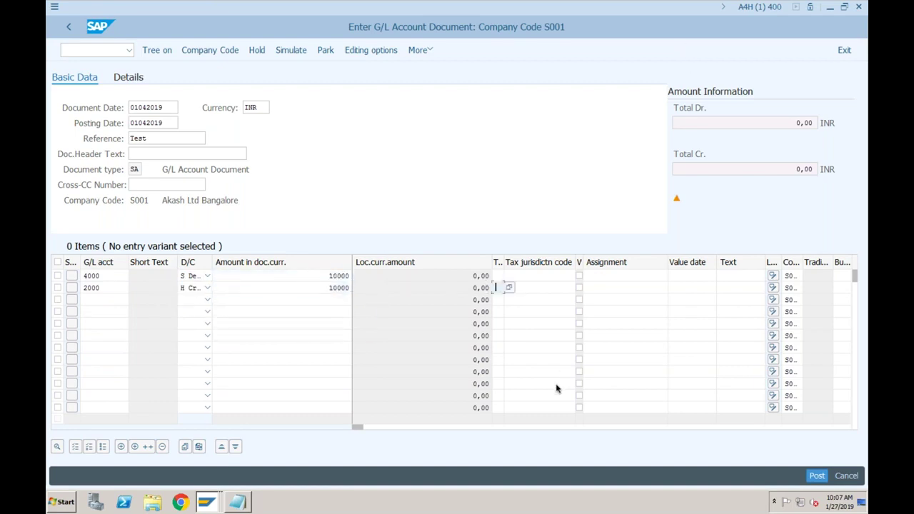
Validate the entered items past the date check and set the Bank line's value date to 01042019.
left_click(699, 288)
key("Return")
key("BackSpace")
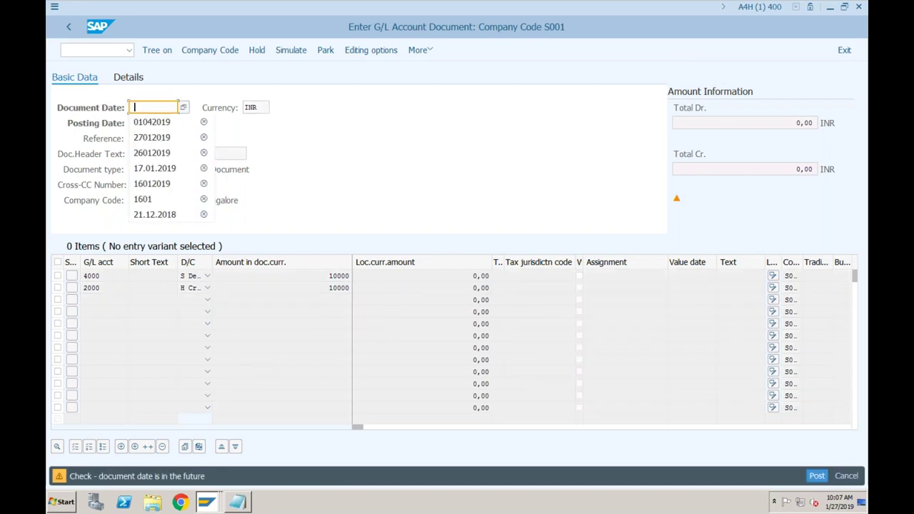
key("Return")
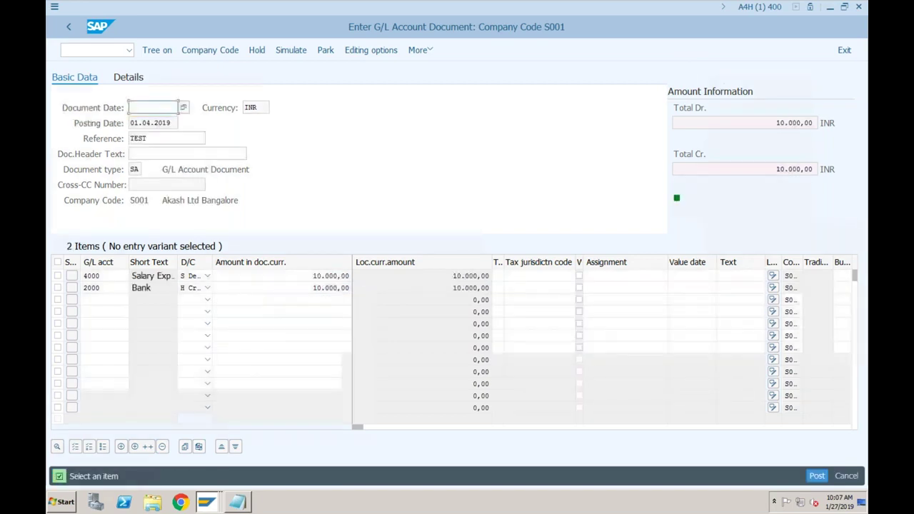
type("01042019")
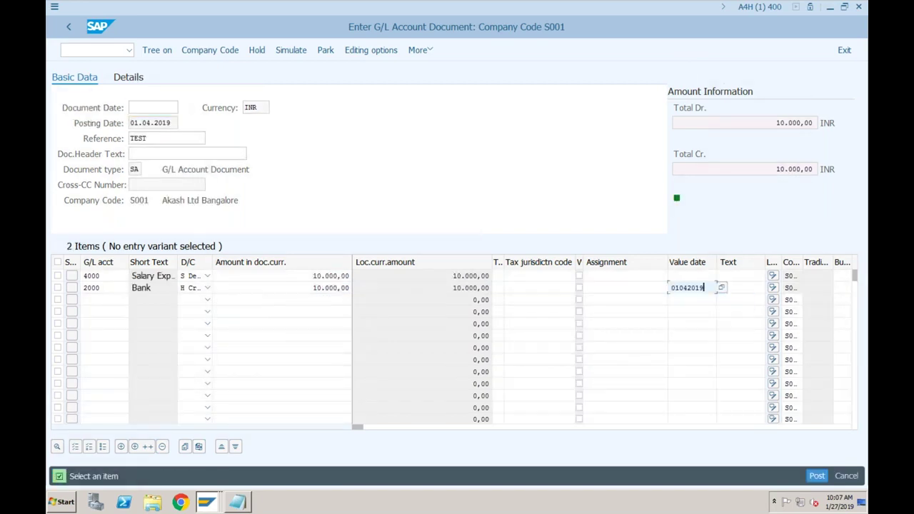
Assign cost center S001BANADM to the salary expenses line.
key("Tab")
key("Tab")
key("Tab")
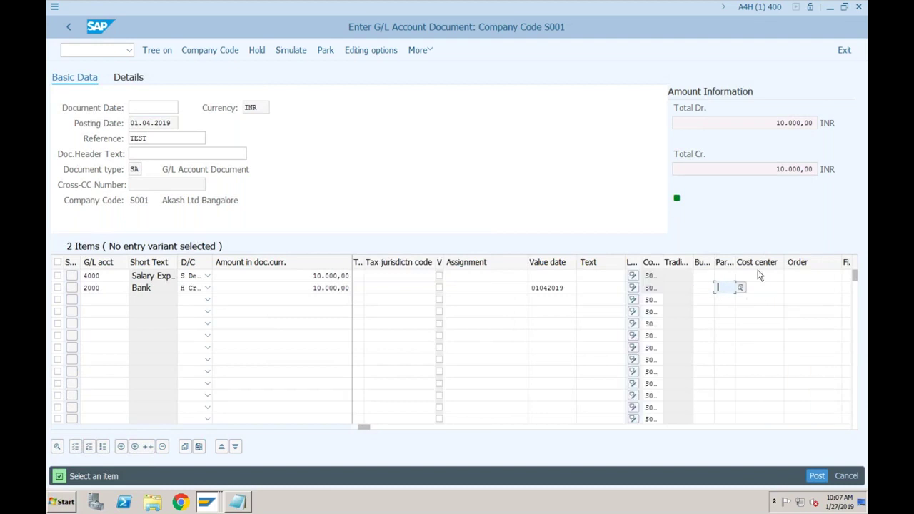
left_click(754, 275)
type("s")
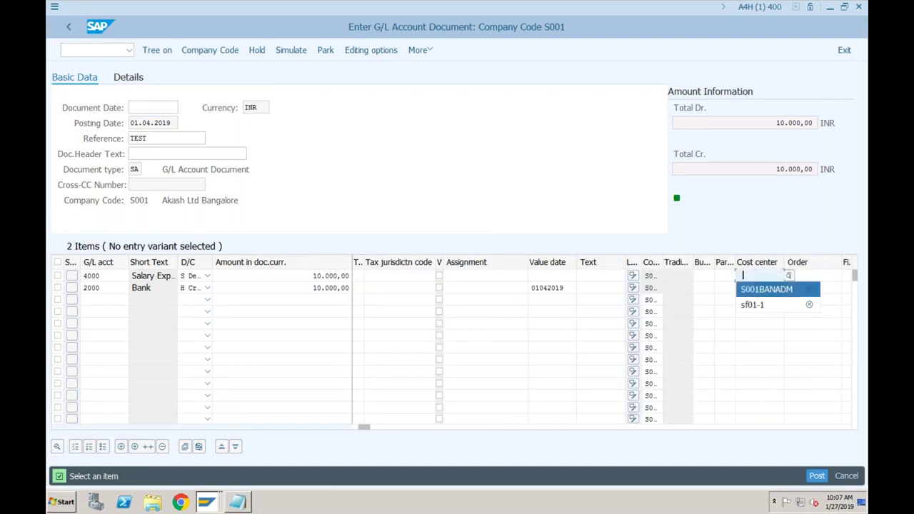
left_click(750, 286)
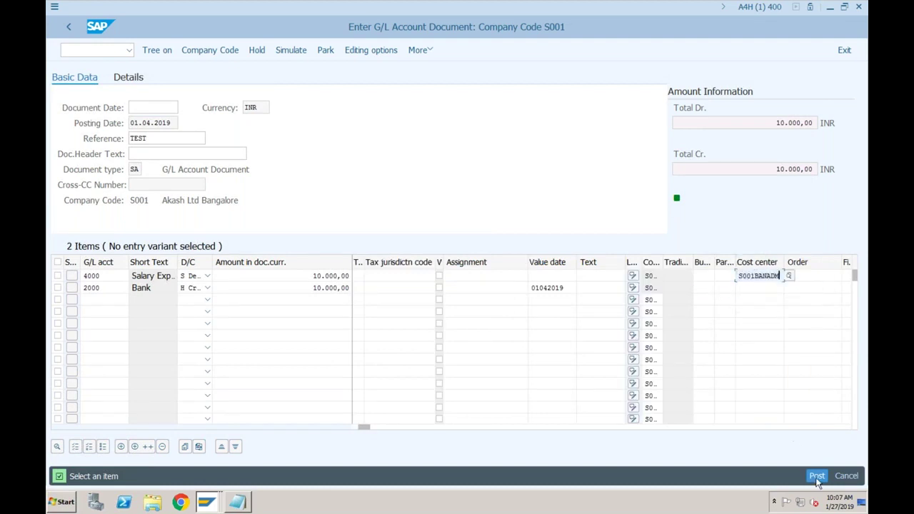
Set the document date to 01042019 again and post the G/L document.
left_click(816, 475)
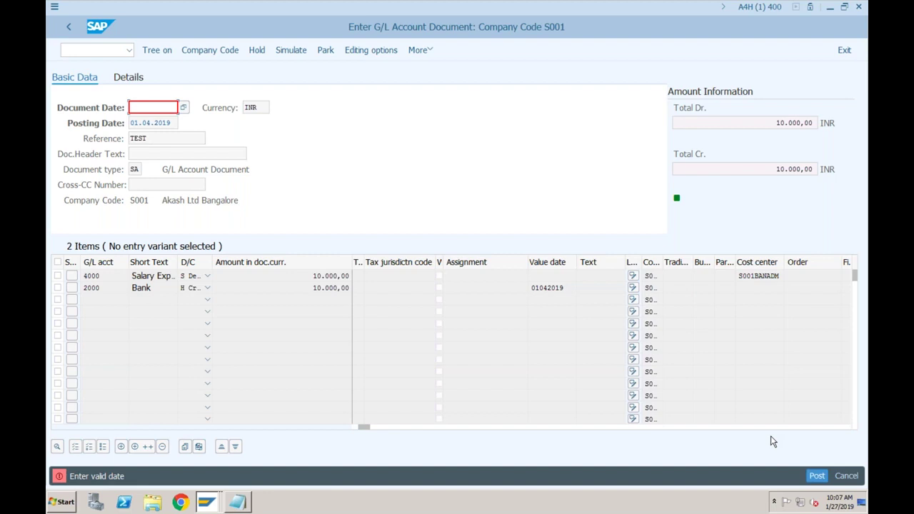
left_click(134, 107)
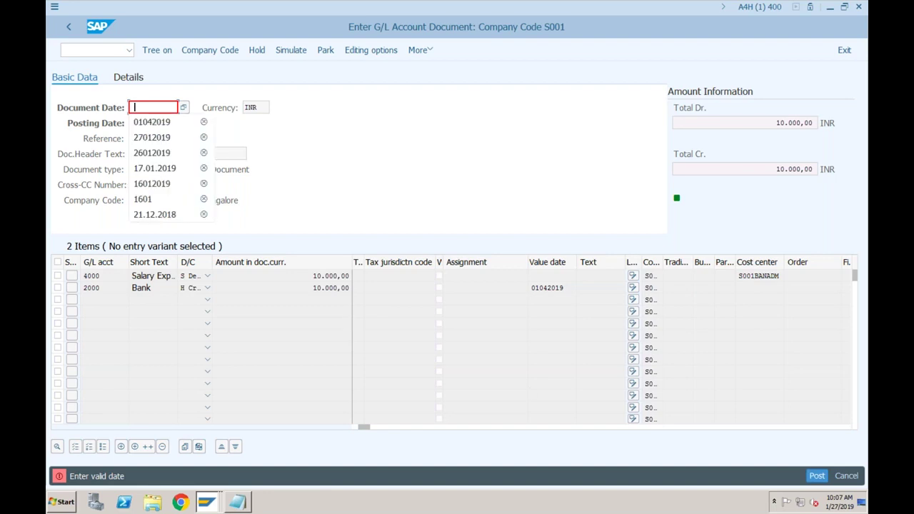
key("Down")
key("Return")
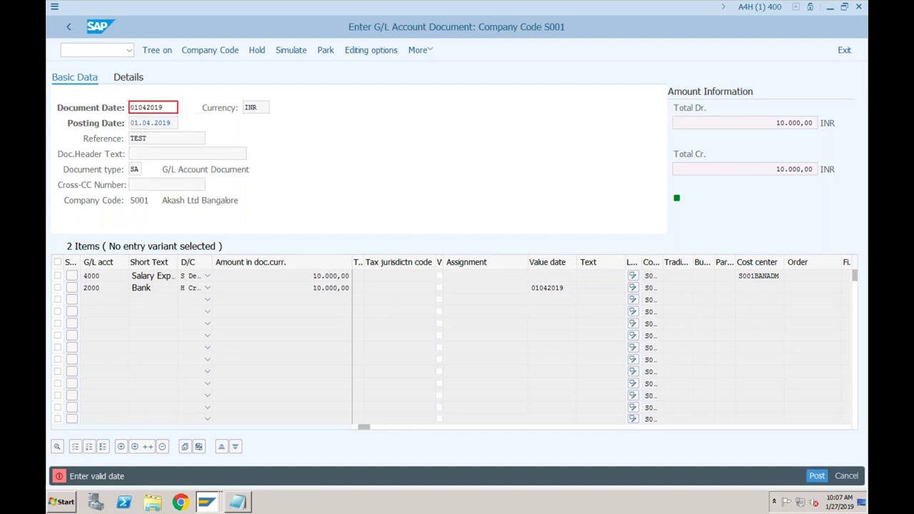
key("Return")
key("Return")
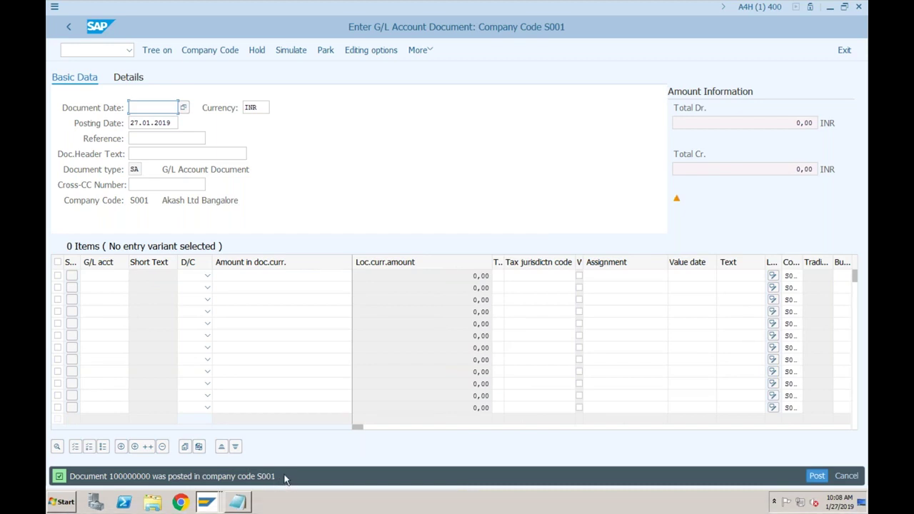
Display the G/L document just posted in company code S001.
left_click(428, 49)
mouse_move(452, 72)
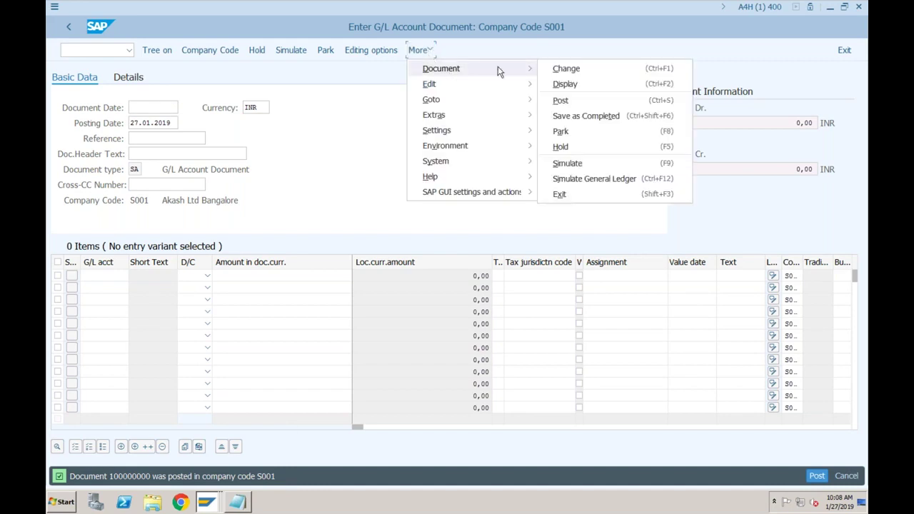
left_click(560, 85)
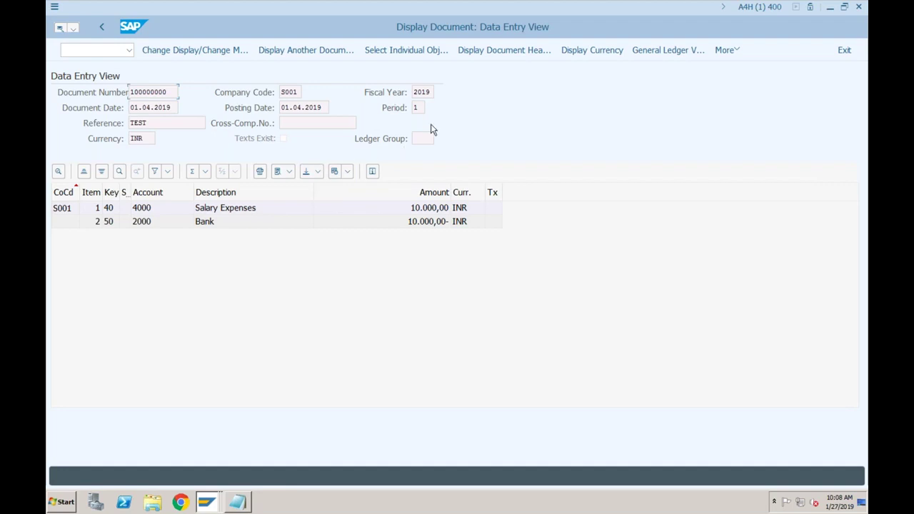
Open the list of accounting documents belonging to the displayed document to check for a controlling document.
left_click(736, 50)
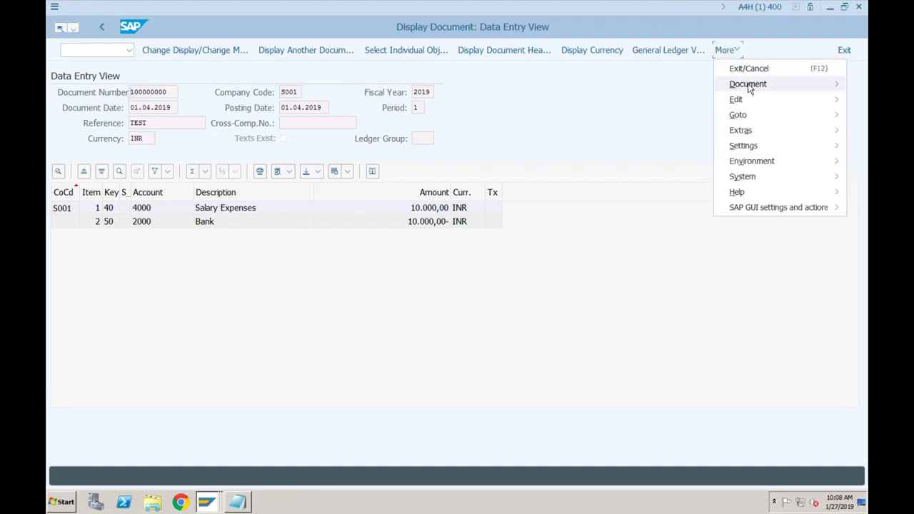
mouse_move(749, 89)
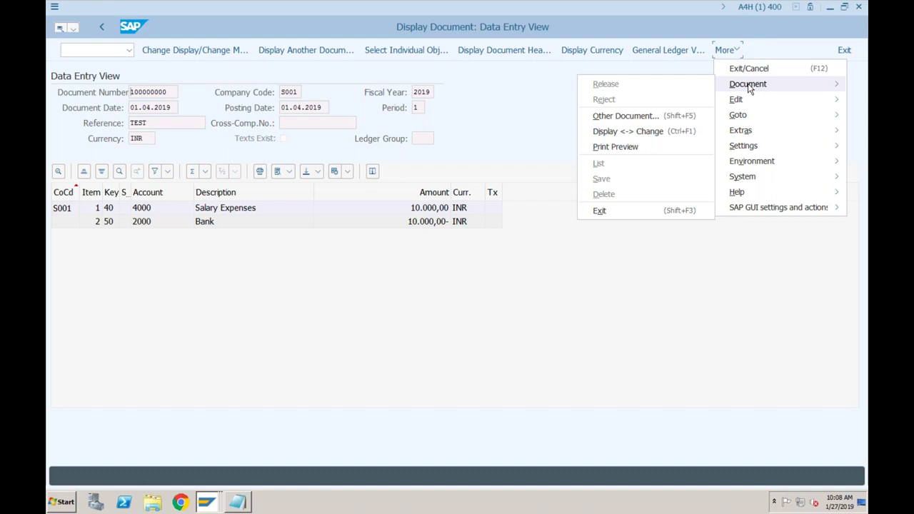
mouse_move(745, 162)
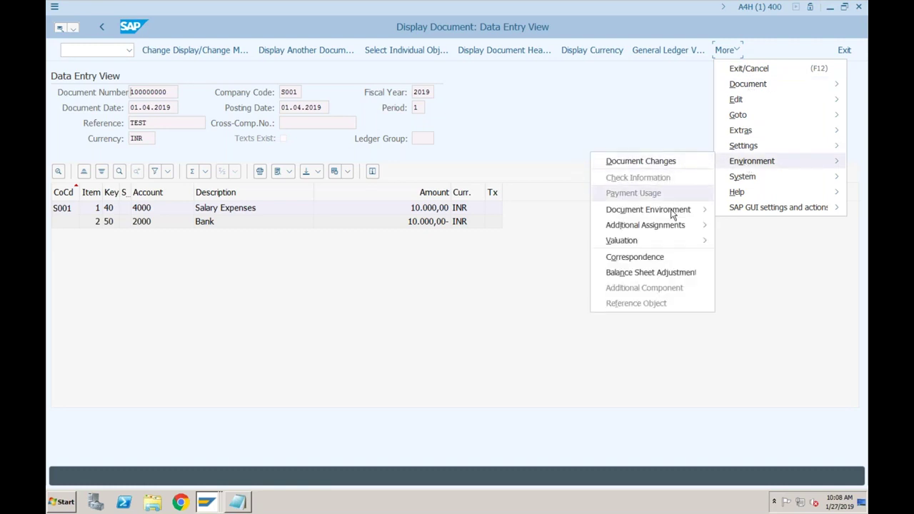
mouse_move(672, 215)
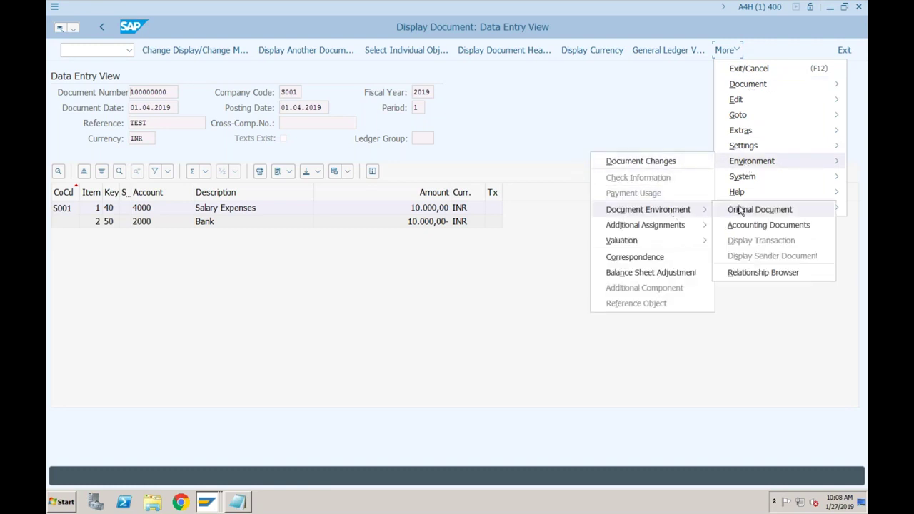
left_click(739, 227)
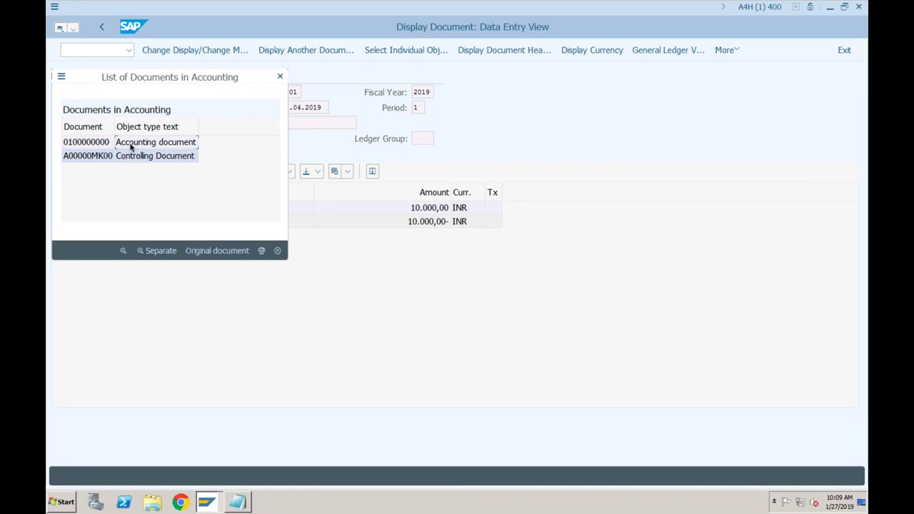
Compare the accounting document and controlling document entries in the list of related documents.
left_click(129, 161)
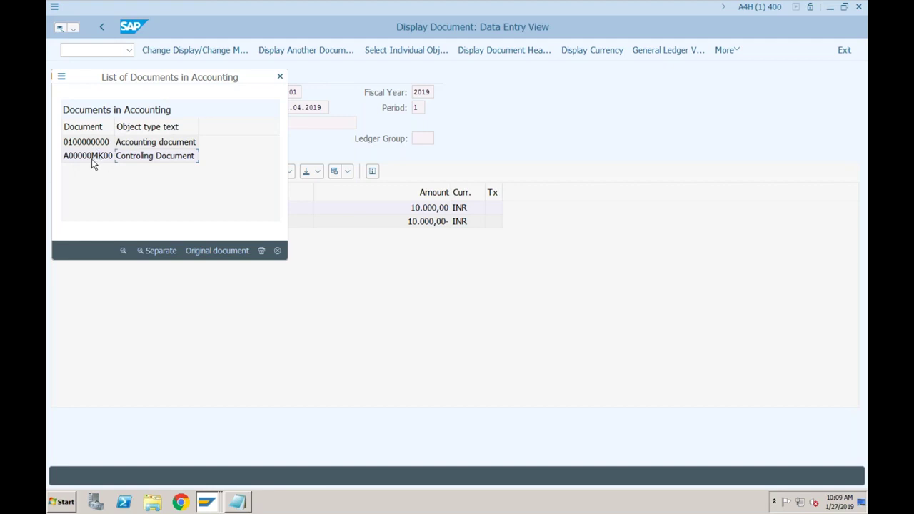
left_click(100, 143)
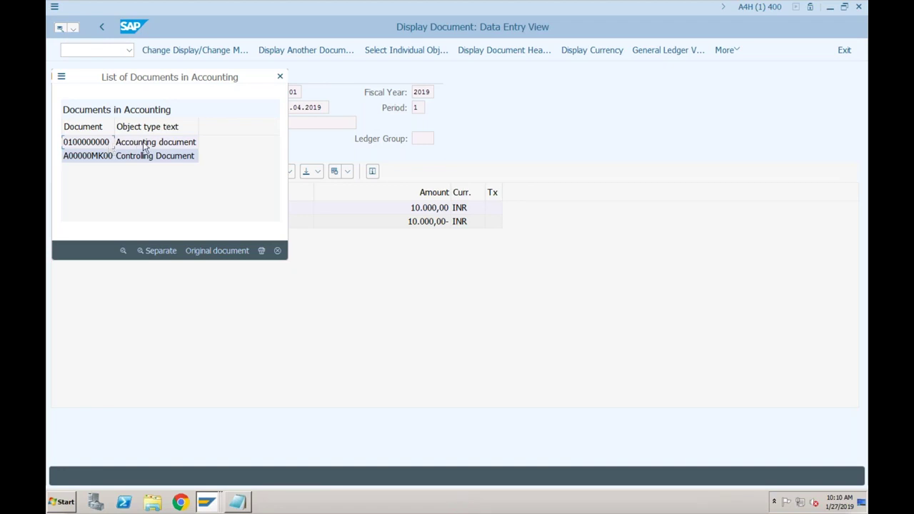
left_click(132, 156)
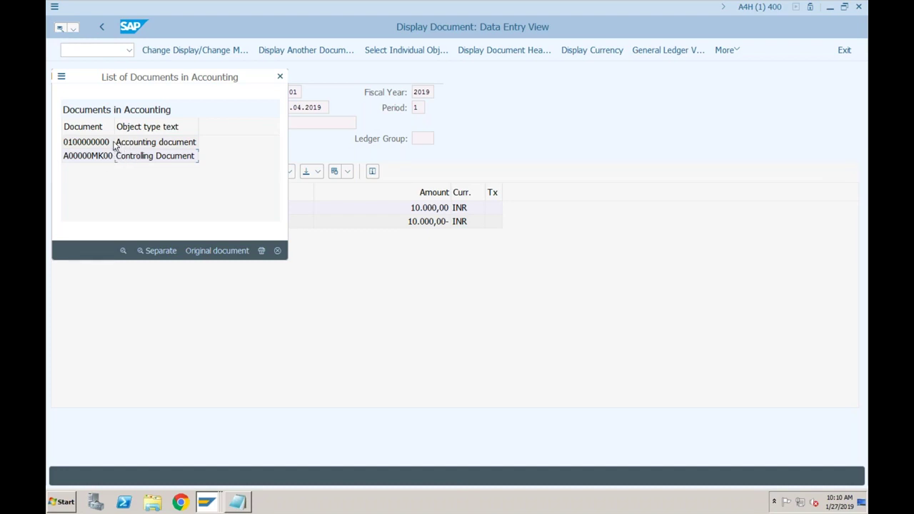
Open a new GUI window and start the General Table Display with transaction SE16N.
left_click(61, 76)
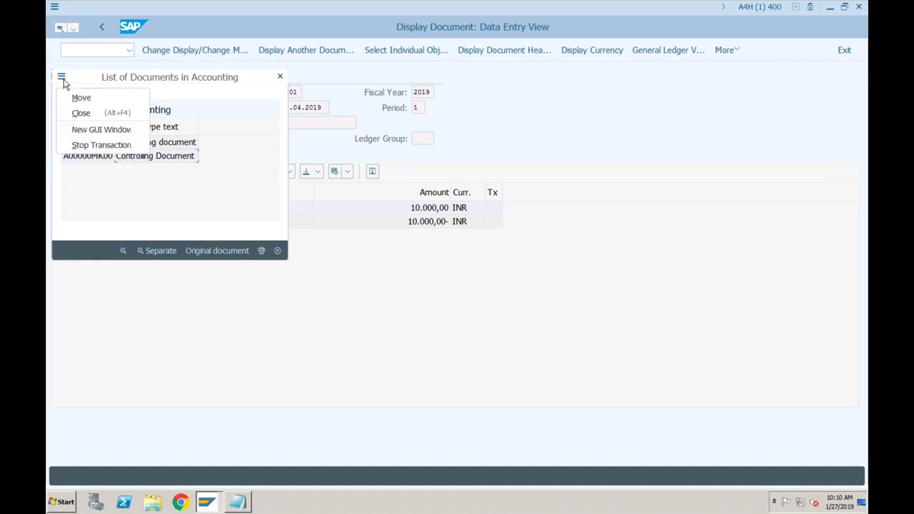
left_click(90, 132)
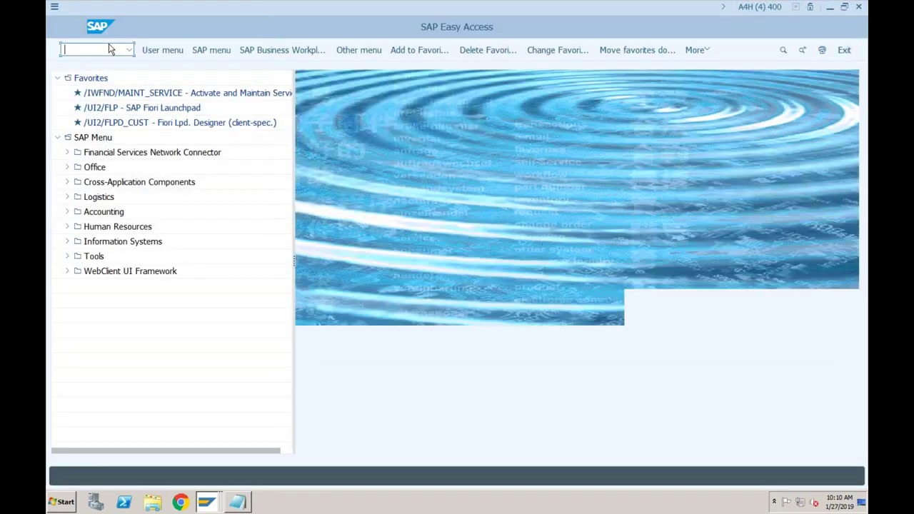
type("se16n")
key("Return")
Display the entries of table ACDOCA for company code S001.
type("ac")
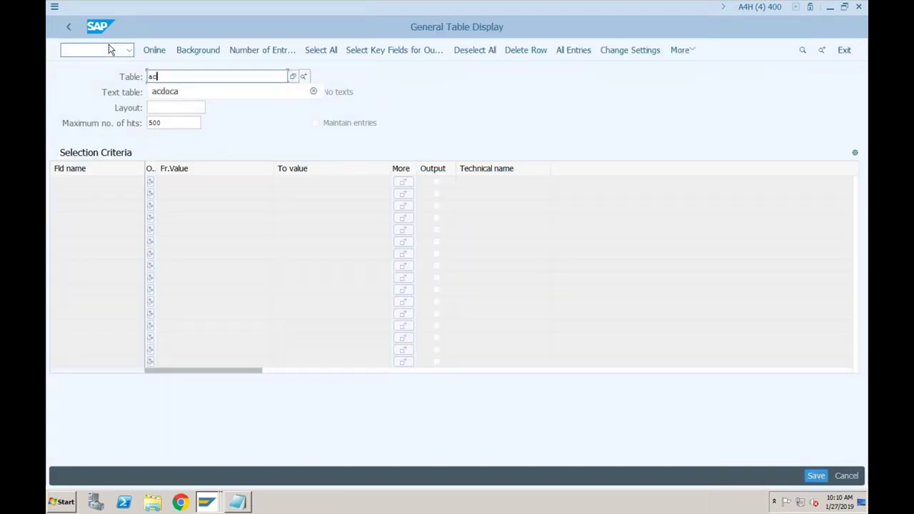
type("doca")
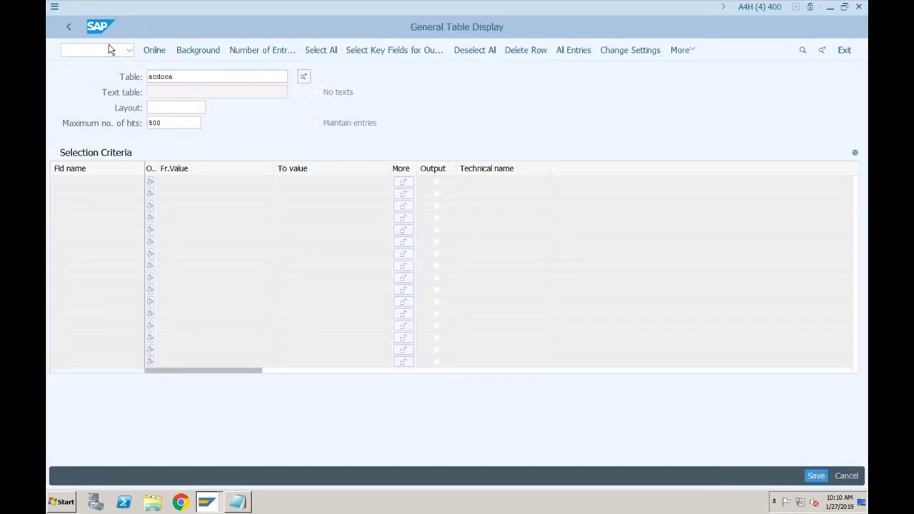
key("Return")
left_click(160, 205)
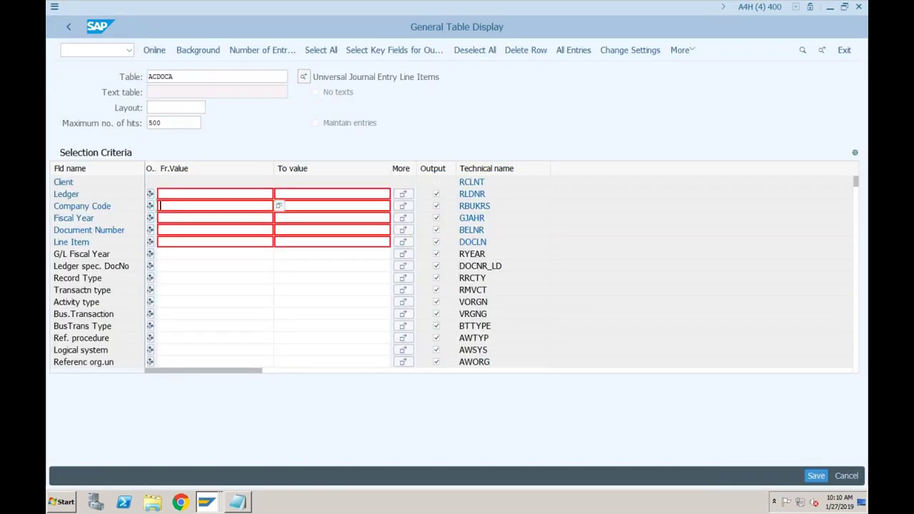
type("S001")
left_click(157, 53)
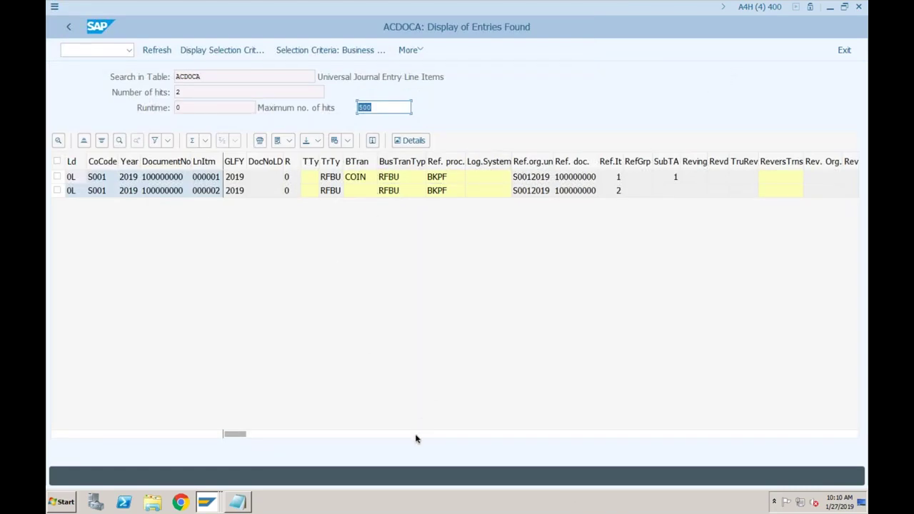
Examine the ACDOCA line items across all columns, from the account assignments and amounts through to the controlling document number.
scroll(415, 434, "right", 3)
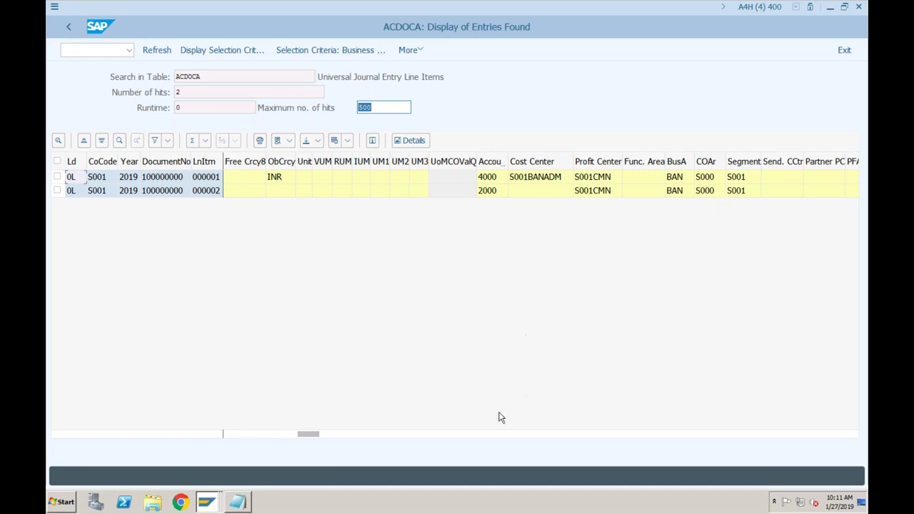
left_click(478, 437)
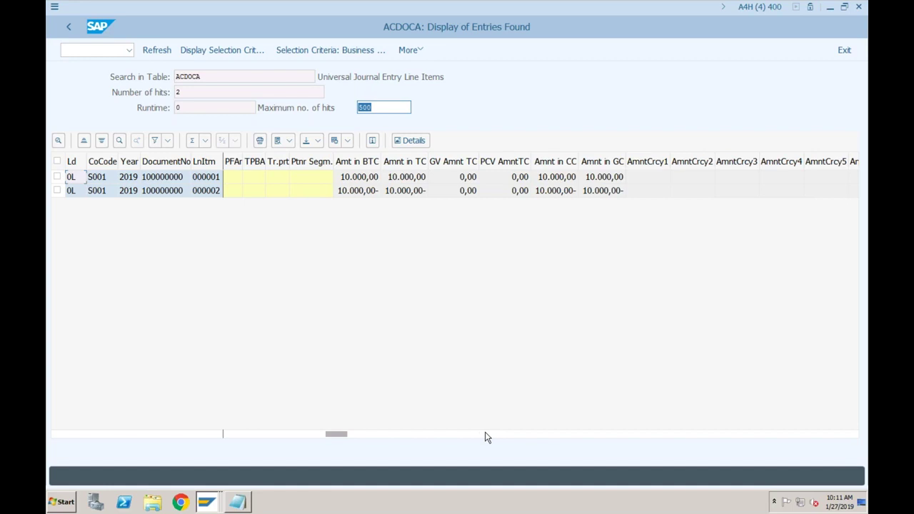
left_click(484, 437)
left_click(484, 437)
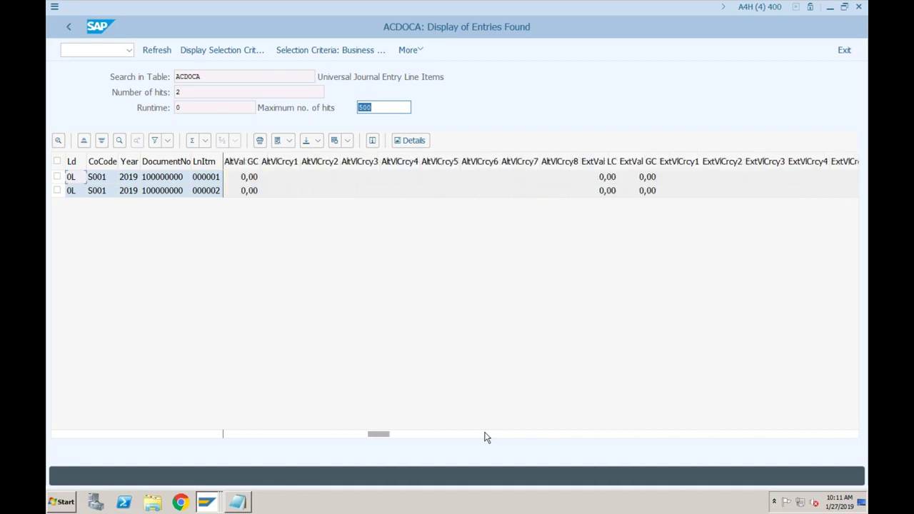
left_click(505, 437)
left_click(511, 437)
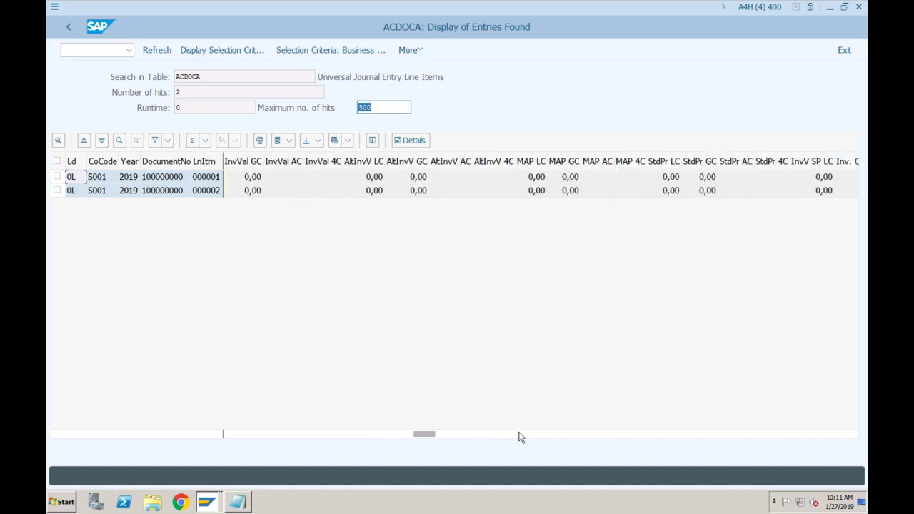
left_click(518, 437)
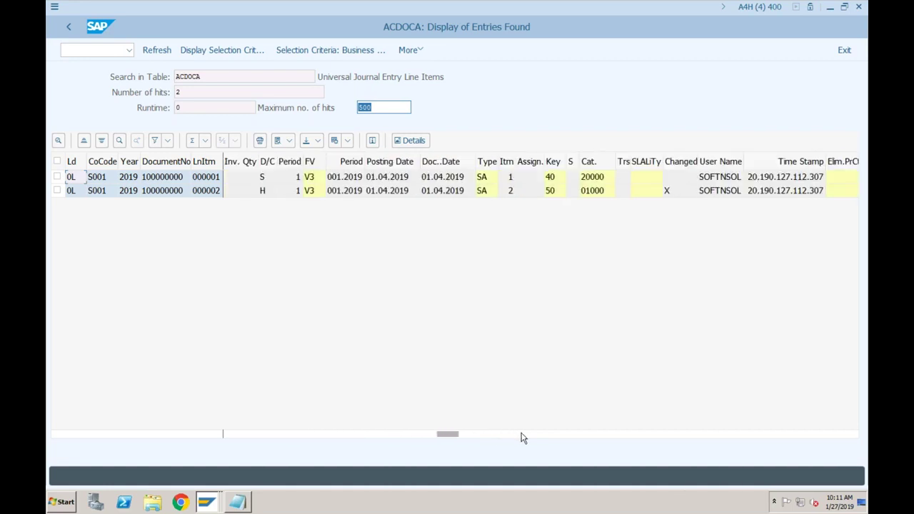
left_click(526, 438)
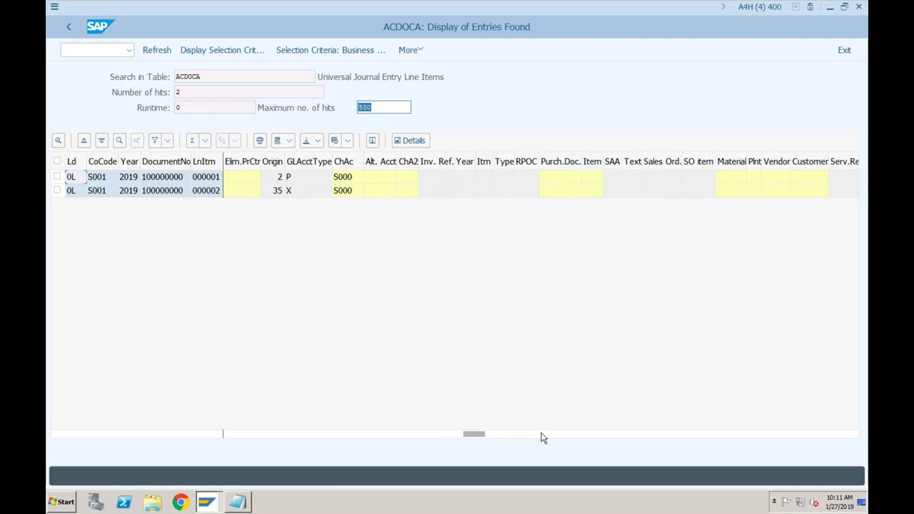
left_click(543, 438)
left_click(550, 438)
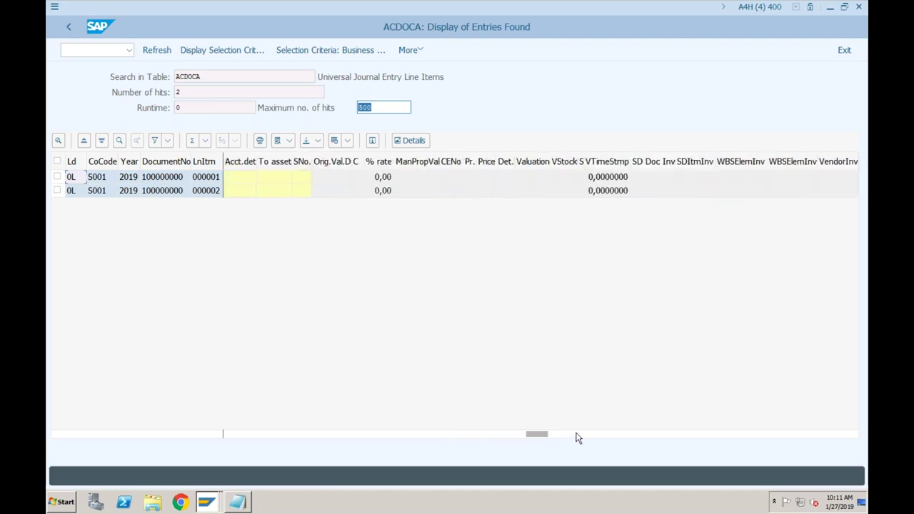
left_click(578, 438)
left_click(598, 438)
left_click(626, 437)
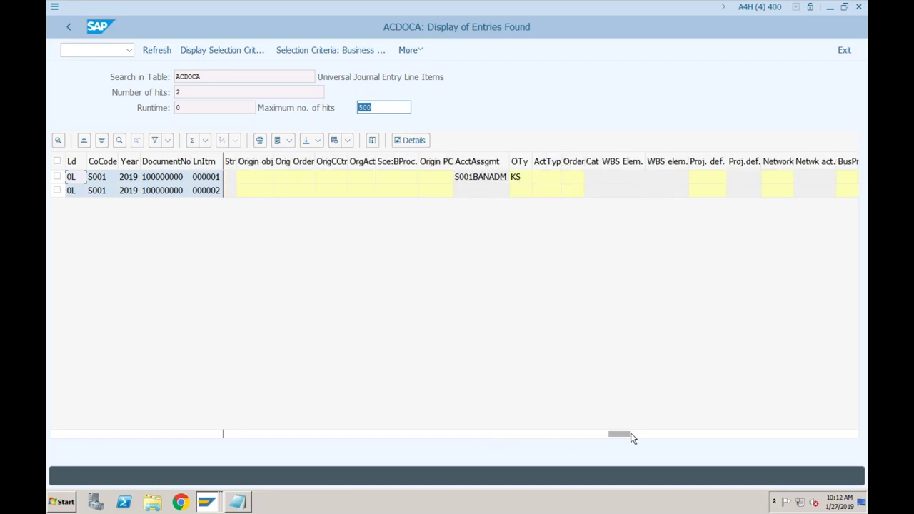
left_click(648, 437)
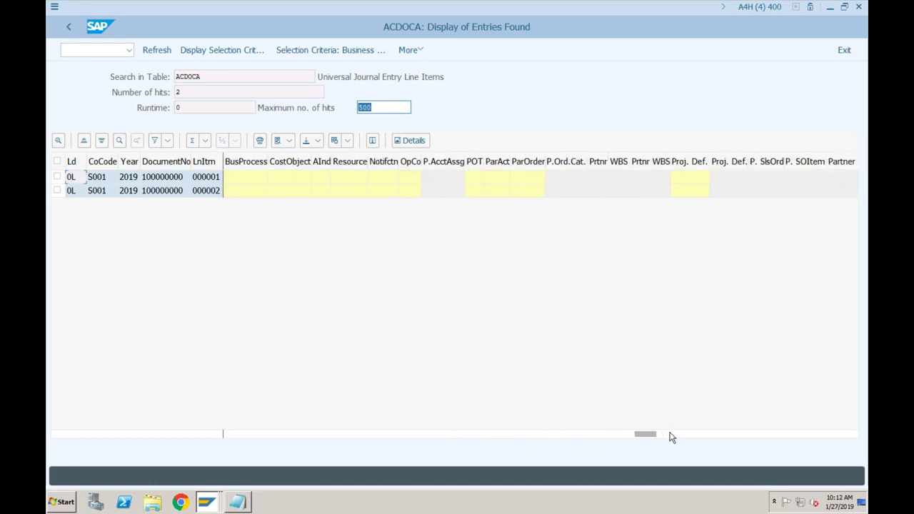
left_click(669, 437)
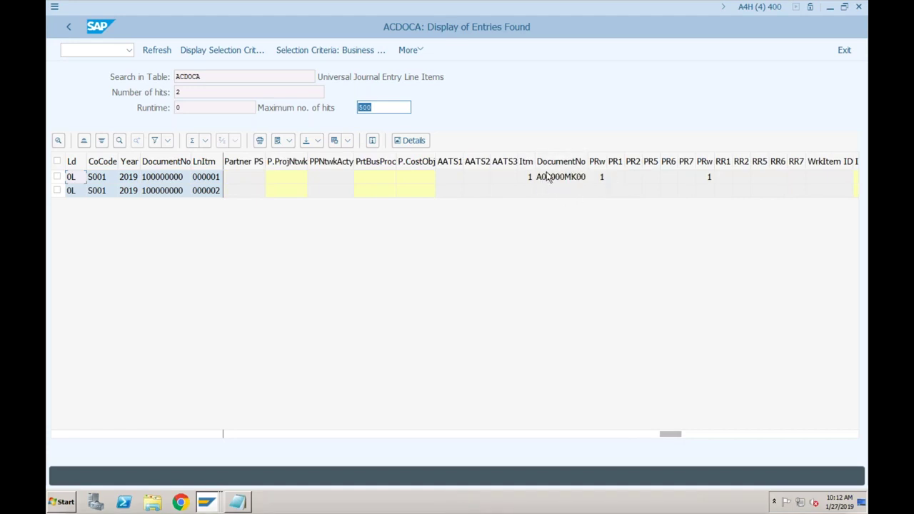
Compare the accounting document number with the controlling document number on the first ACDOCA line item.
left_click(158, 178)
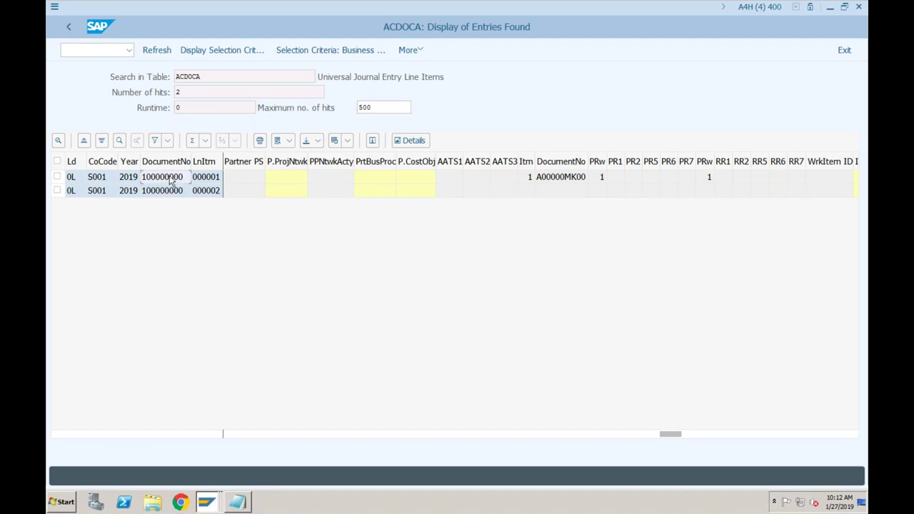
left_click(204, 77)
left_click(547, 179)
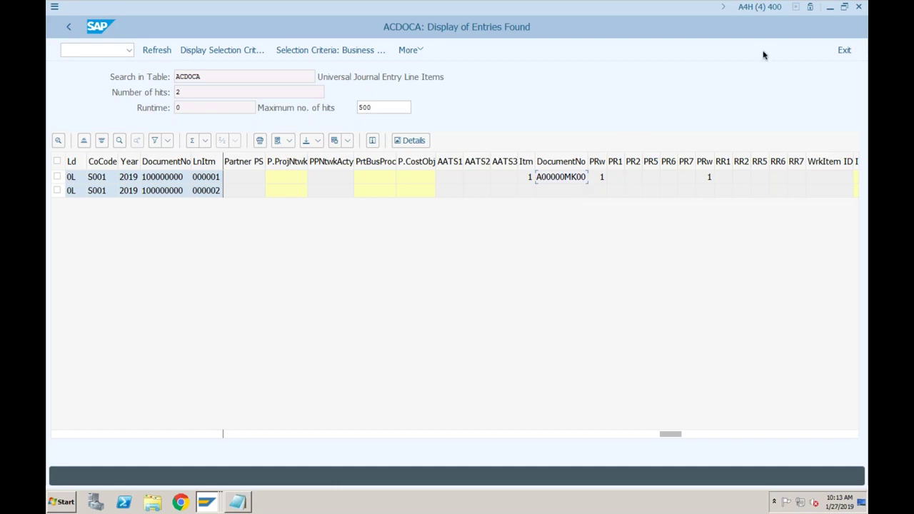
left_click(170, 180)
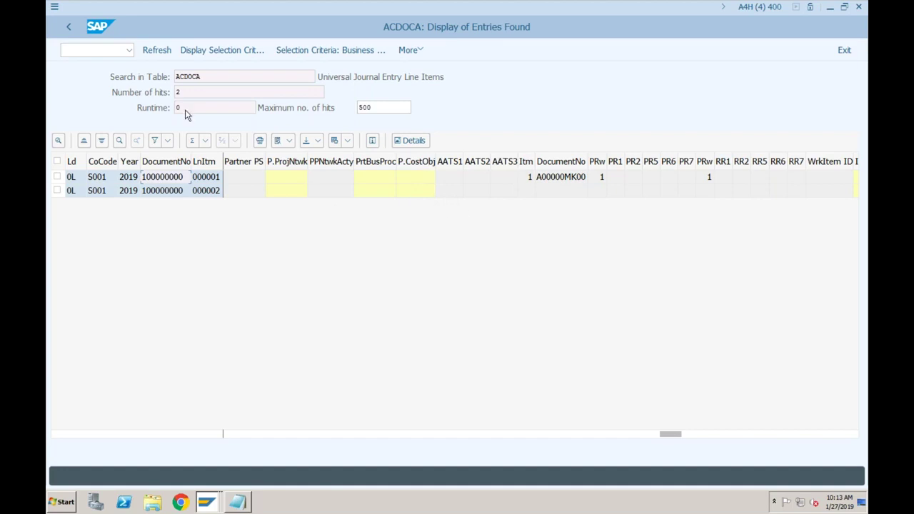
Return to the table selection and load table SKA1 in place of ACDOCA.
left_click(69, 28)
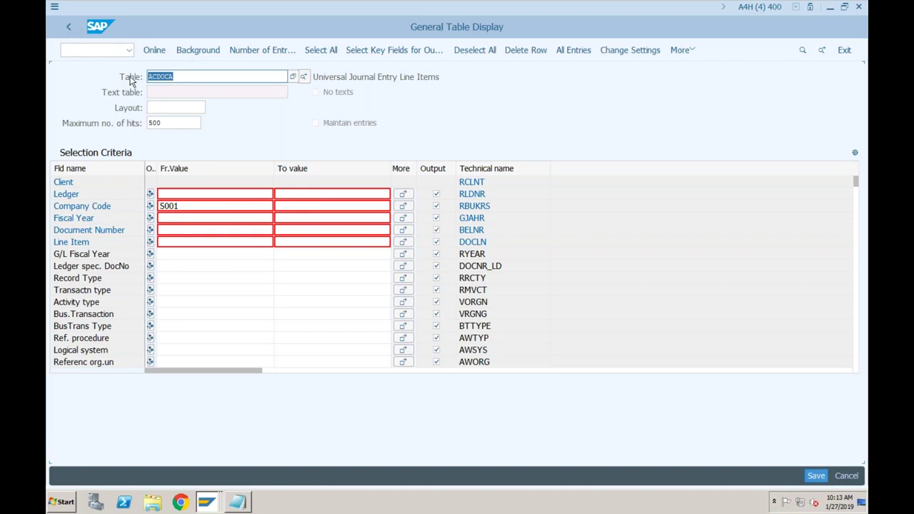
left_click(183, 78)
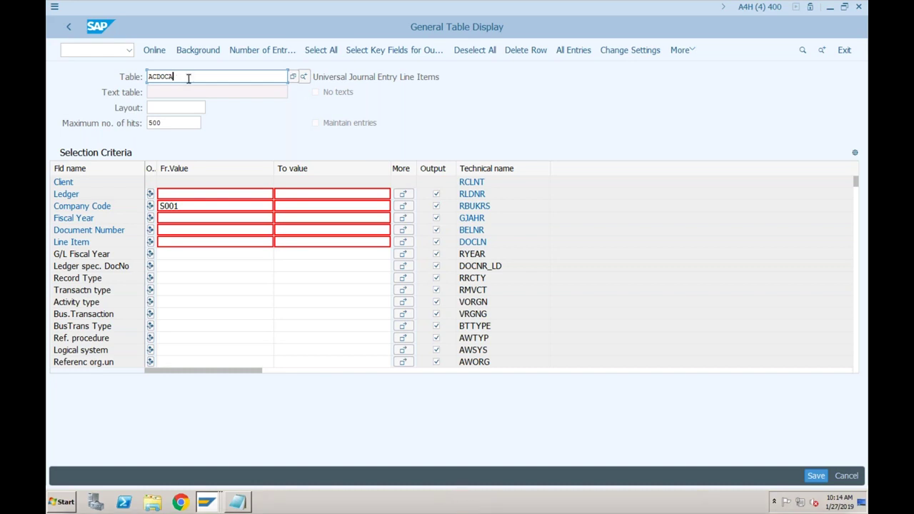
key("BackSpace")
key("BackSpace")
key("BackSpace")
key("BackSpace")
key("BackSpace")
key("BackSpace")
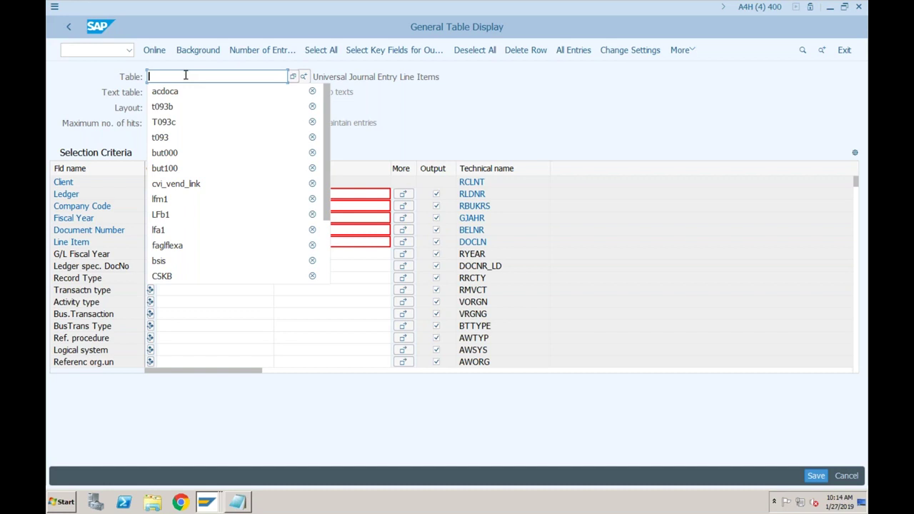
type("ska1")
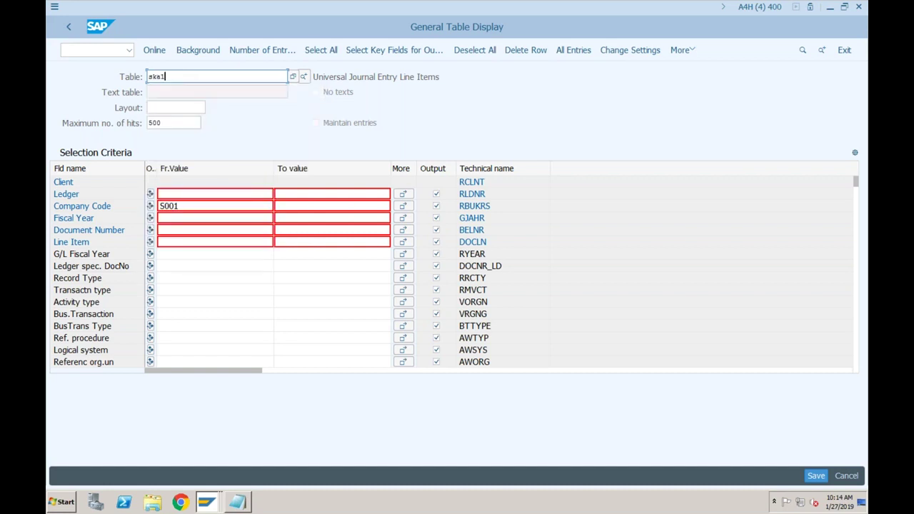
key("Return")
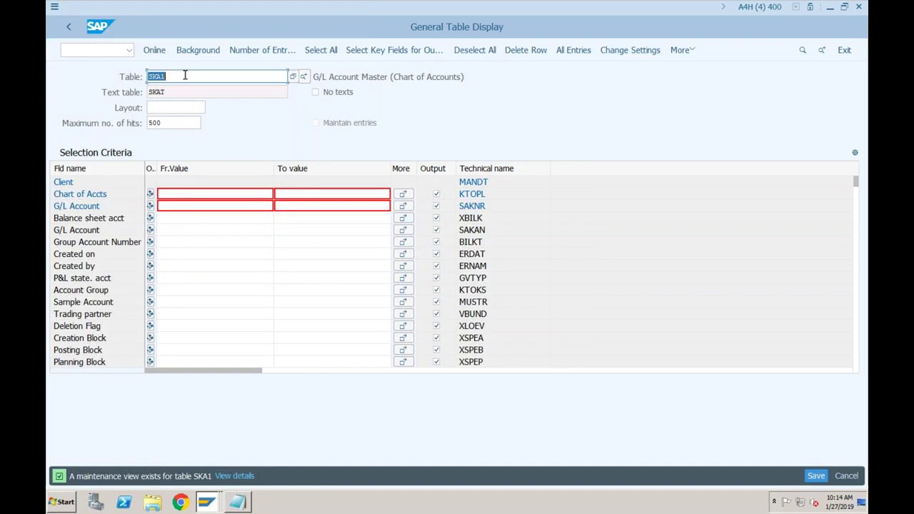
Display the SKA1 G/L account master entries for chart of accounts S000.
left_click(168, 194)
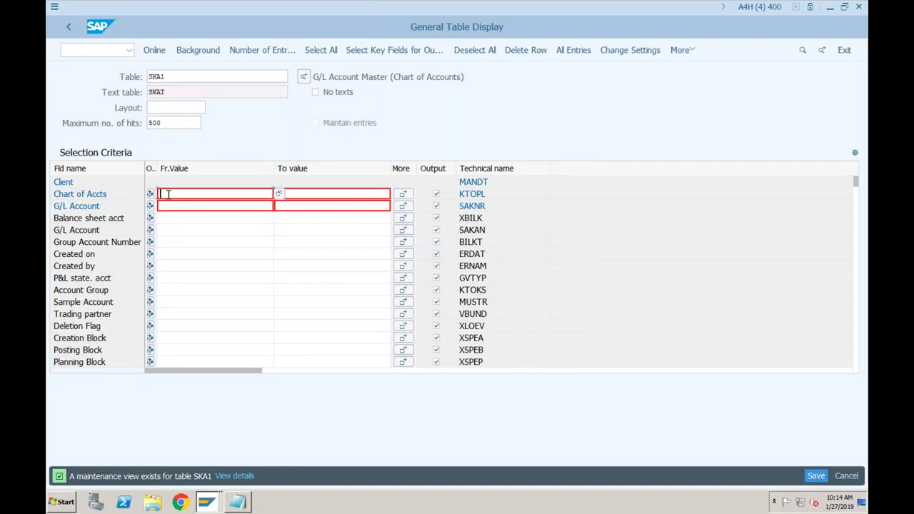
type("S000")
left_click(154, 50)
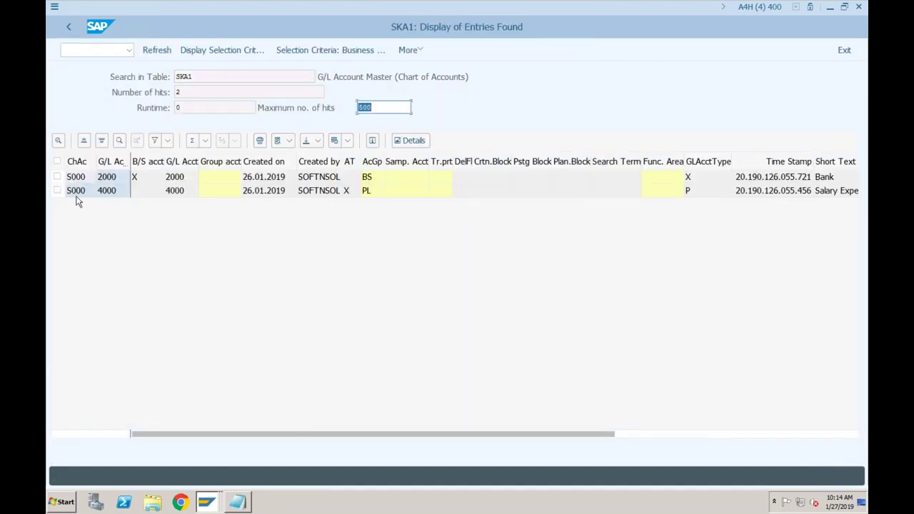
Return to the table selection and load table SKB1, the company code G/L account master.
left_click(70, 28)
type("sk")
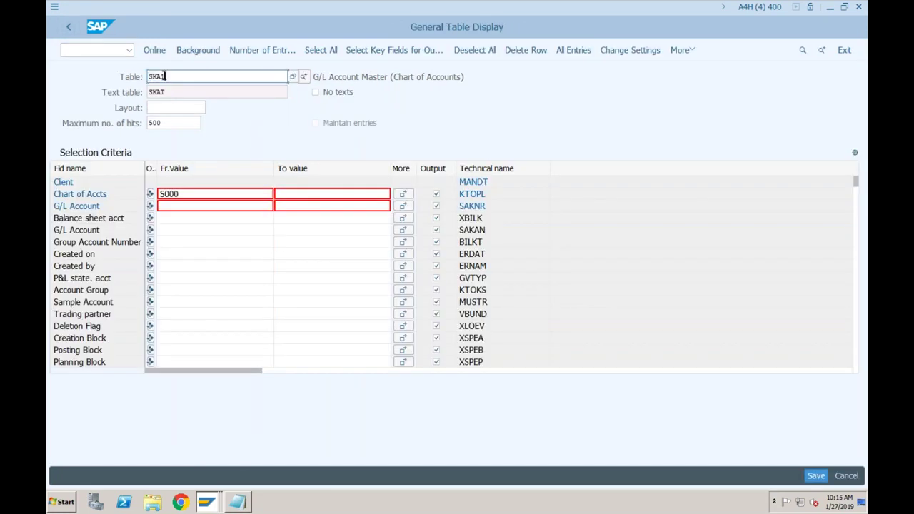
type("a1")
key("Return")
key("Return")
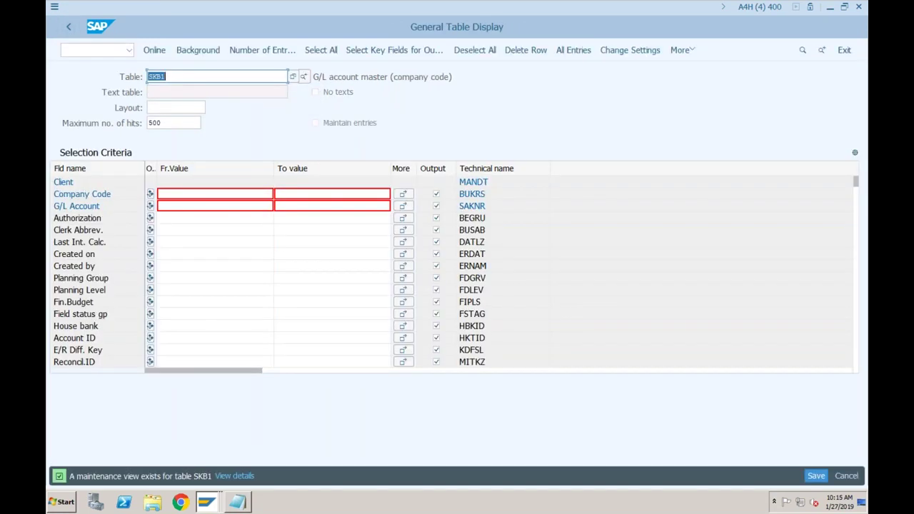
Try to display the SKB1 entries for company code S000.
left_click(177, 195)
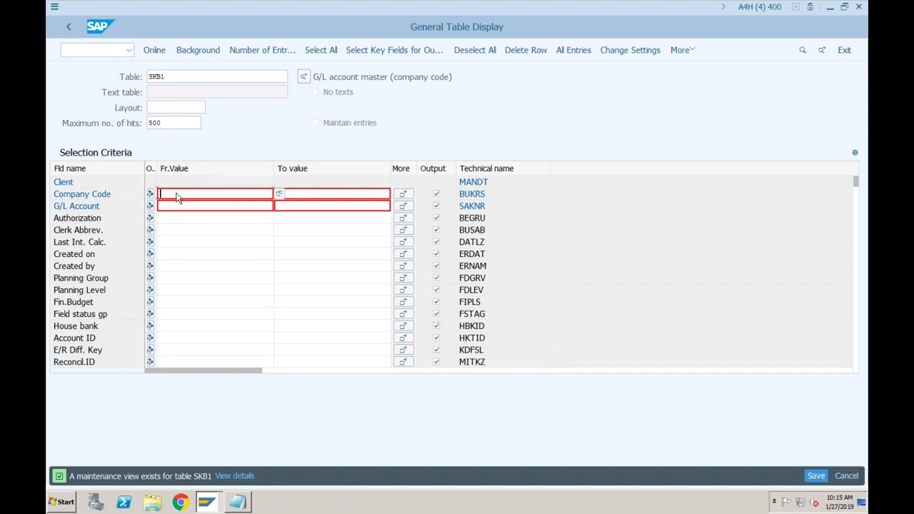
type("s000")
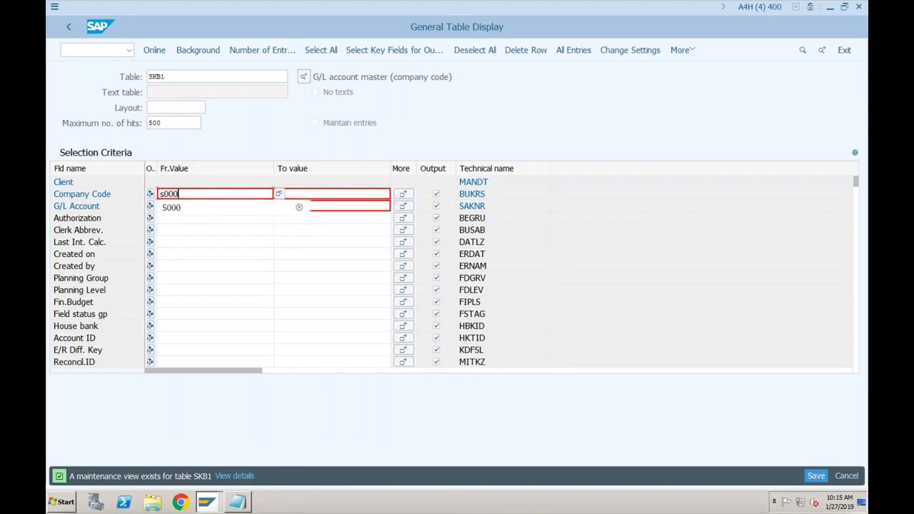
left_click(152, 50)
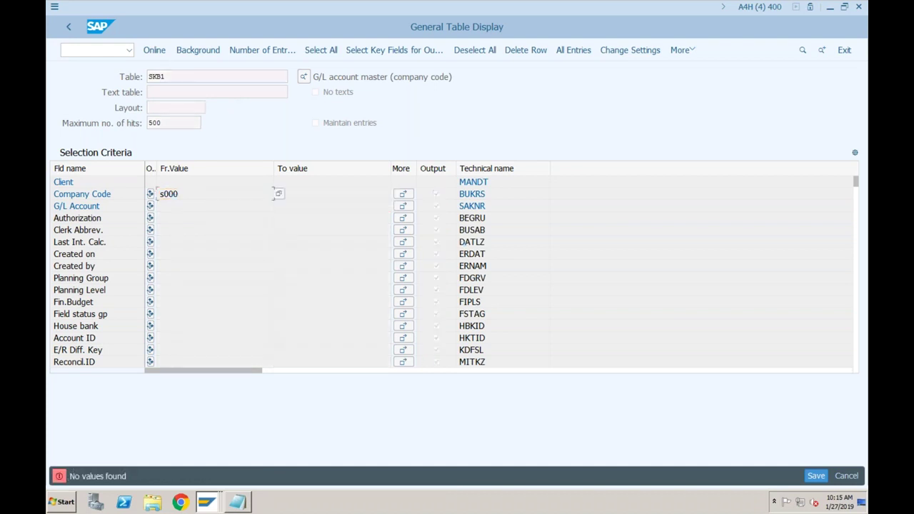
Correct the company code to S001 and display the SKB1 entries.
left_click(209, 186)
left_click(197, 194)
key("BackSpace")
type("1")
key("F8")
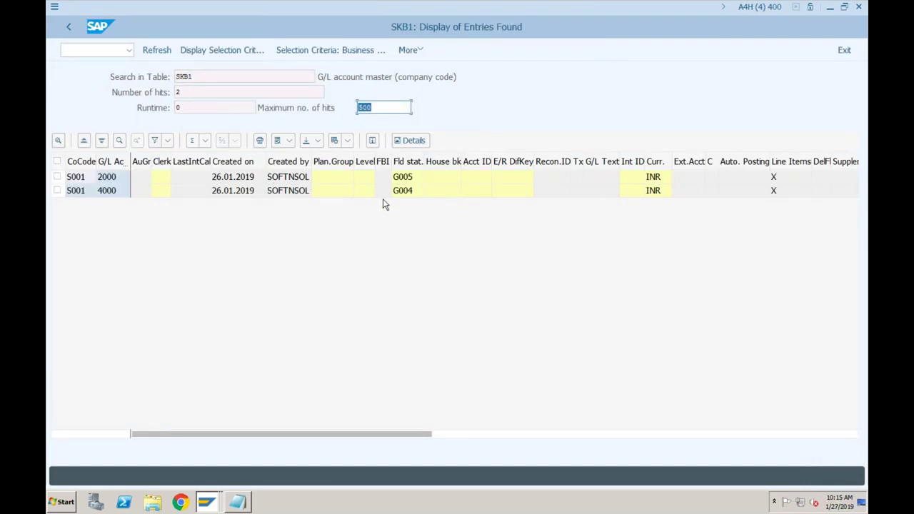
Return to the table selection and load table CSKA, the cost elements dependent on the chart of accounts.
left_click(71, 28)
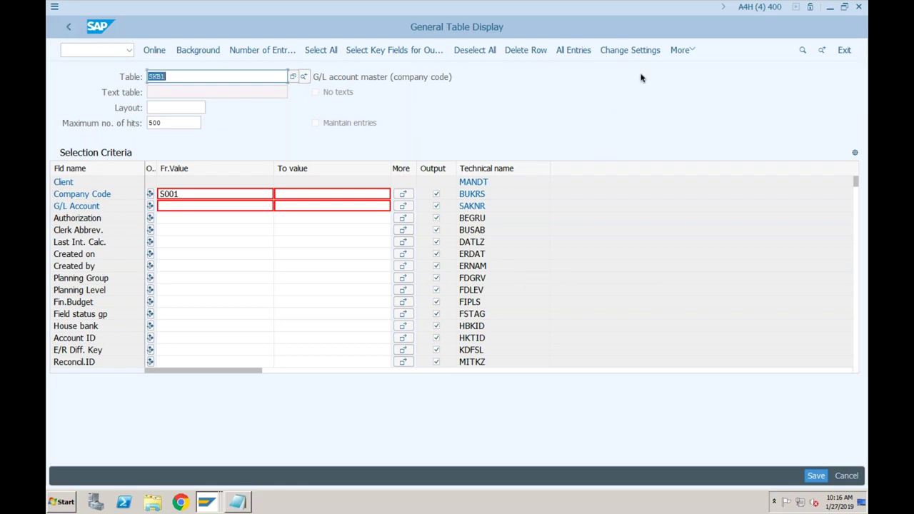
left_click(179, 77)
key("BackSpace")
key("BackSpace")
key("BackSpace")
key("BackSpace")
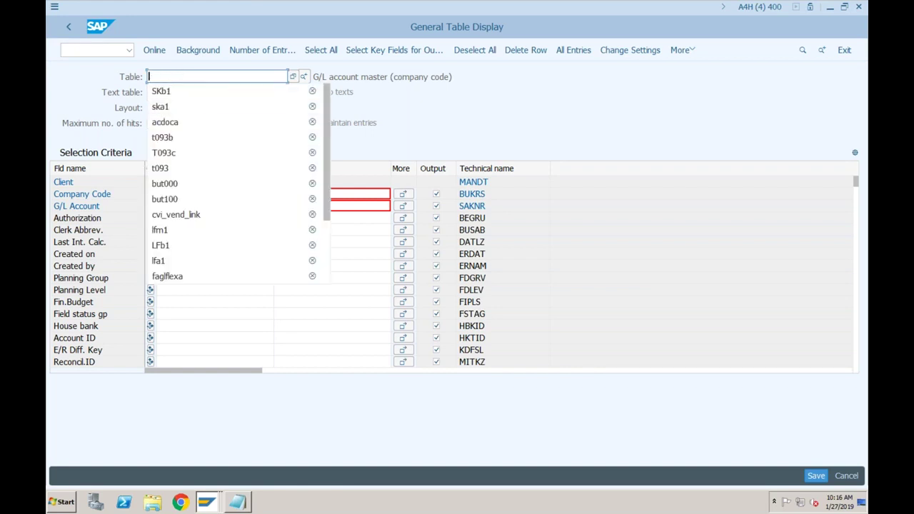
type("cska")
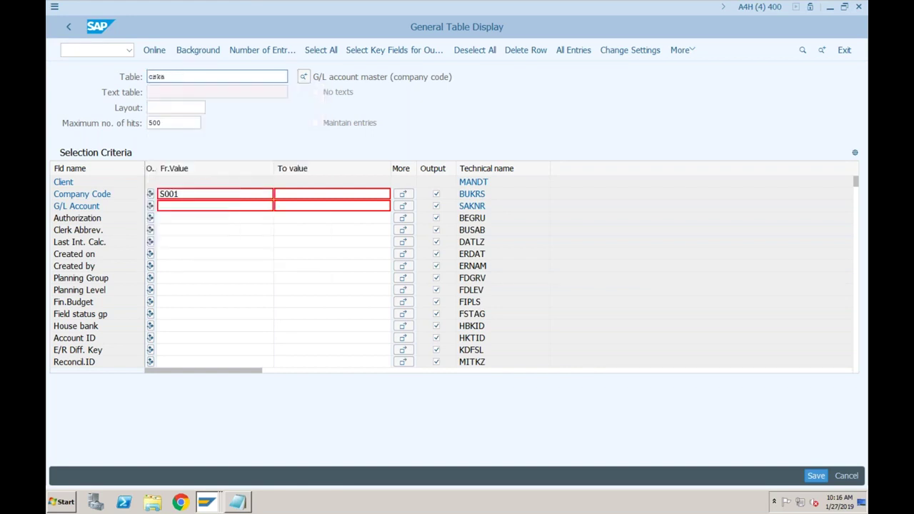
key("Return")
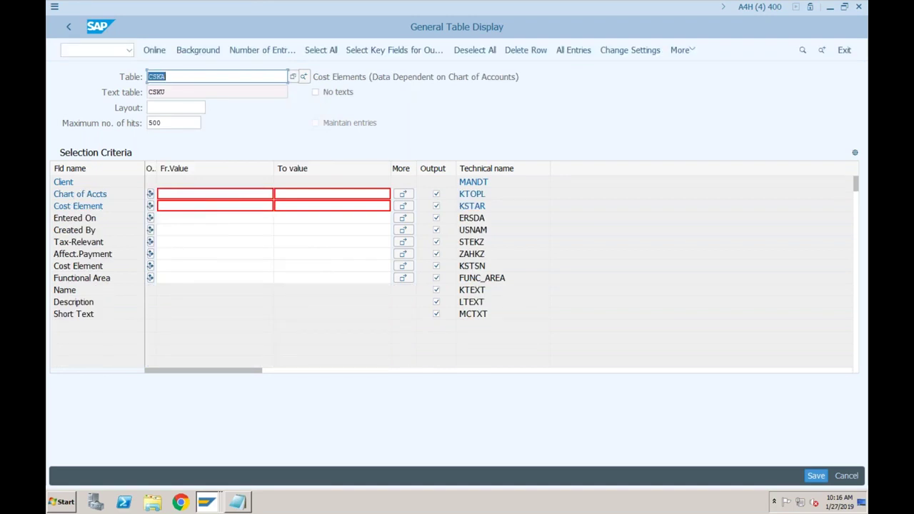
Display the CSKA cost element entries for chart of accounts S000.
left_click(184, 193)
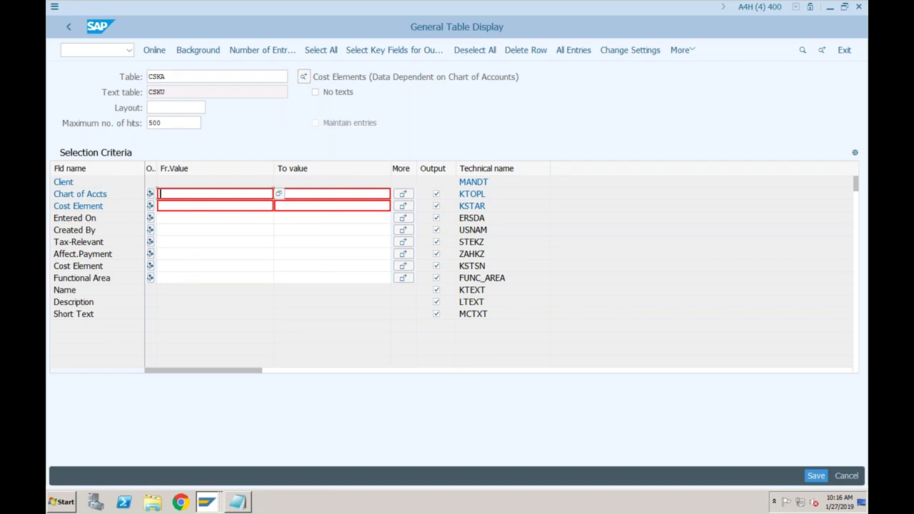
type("s000")
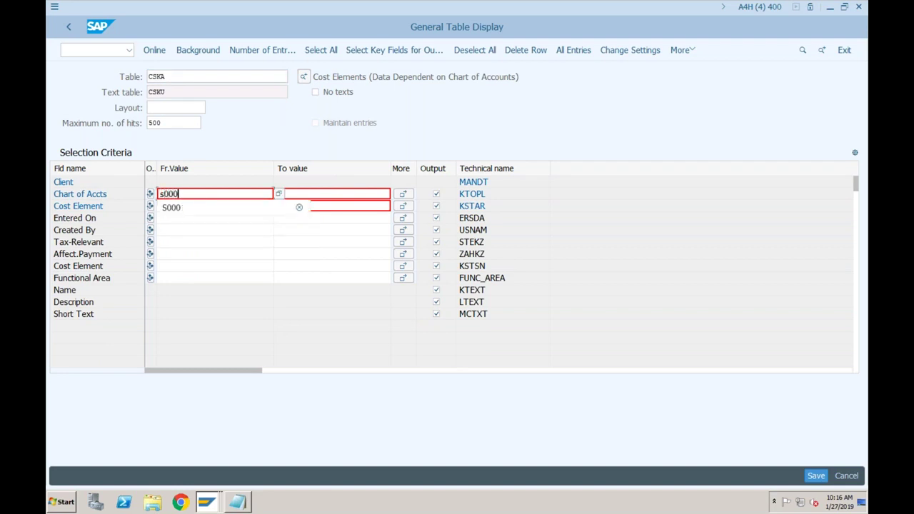
left_click(156, 51)
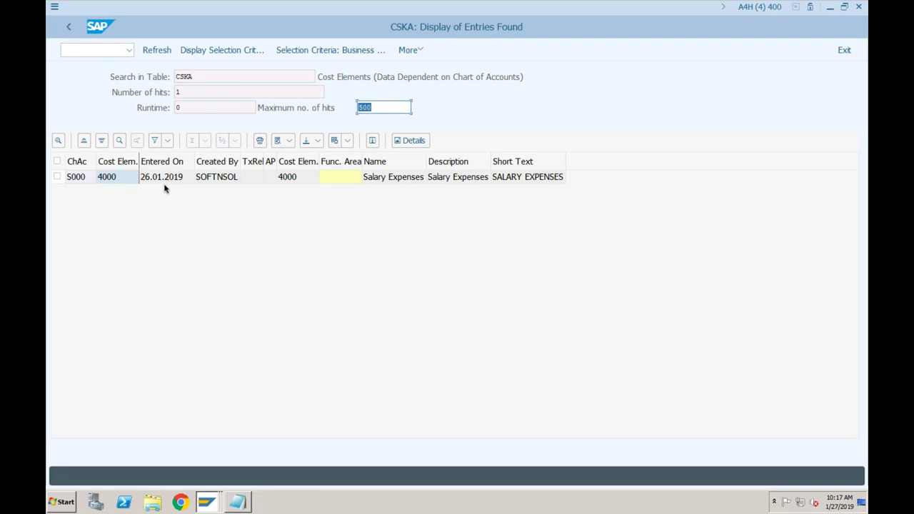
left_click(197, 78)
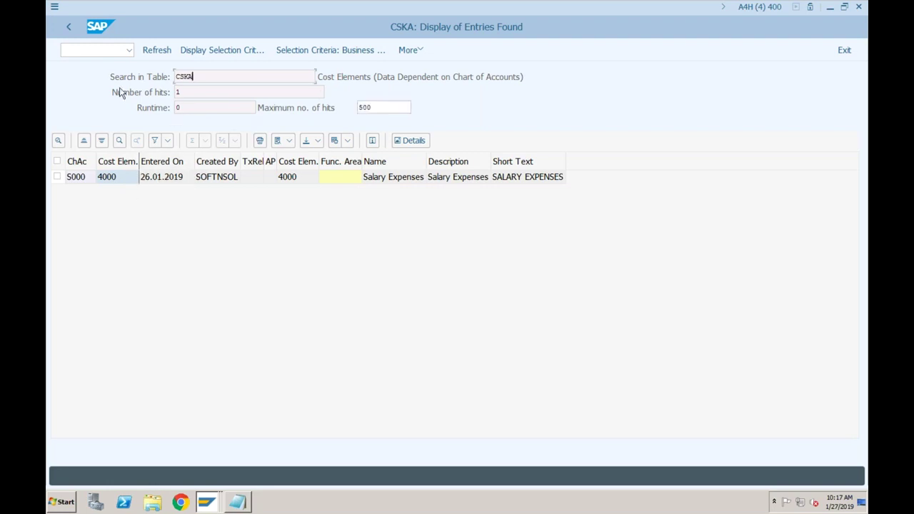
Return to the table selection and load table CSKB, the cost elements dependent on the controlling area.
left_click(67, 29)
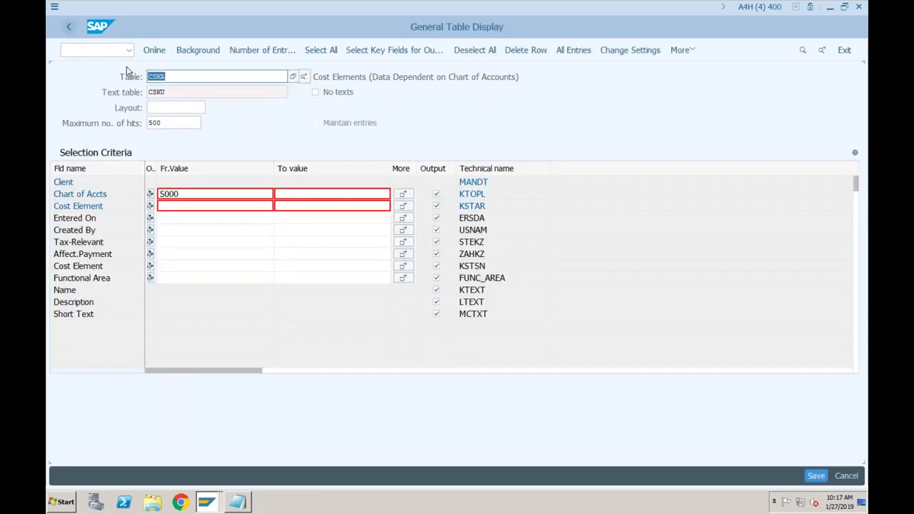
left_click(184, 75)
key("BackSpace")
type("b")
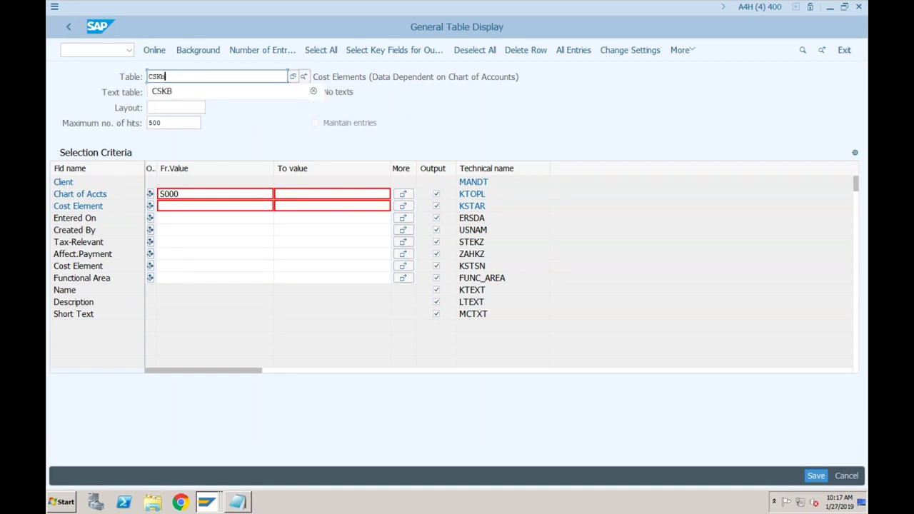
key("Return")
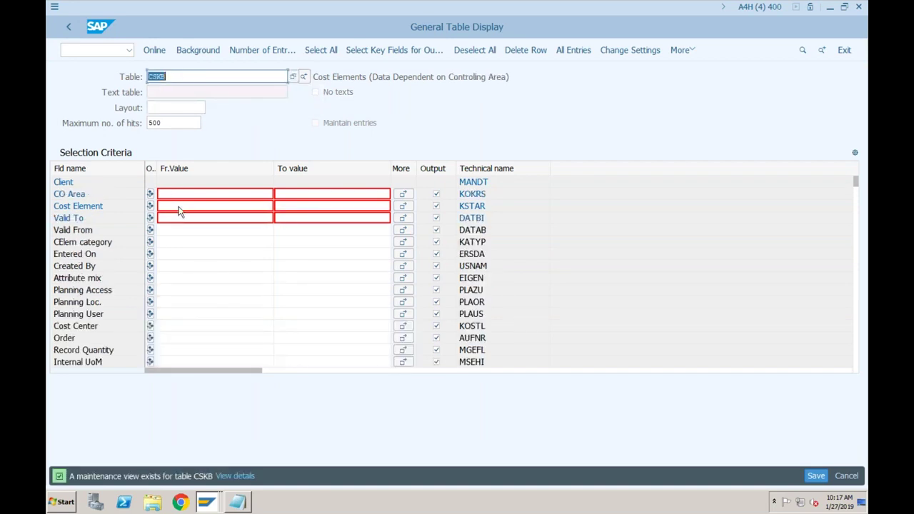
Display the CSKB entries for controlling area S000 and check the entry's cost center and order fields.
left_click(161, 193)
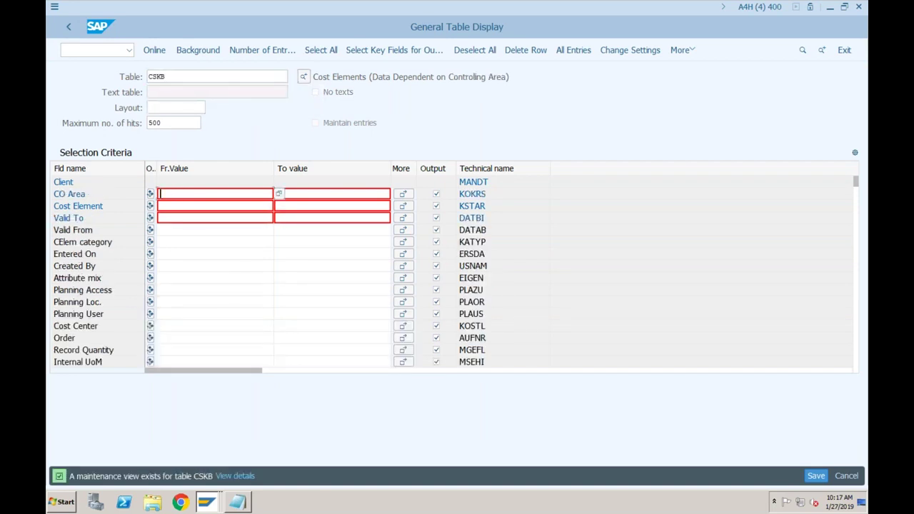
type("s000")
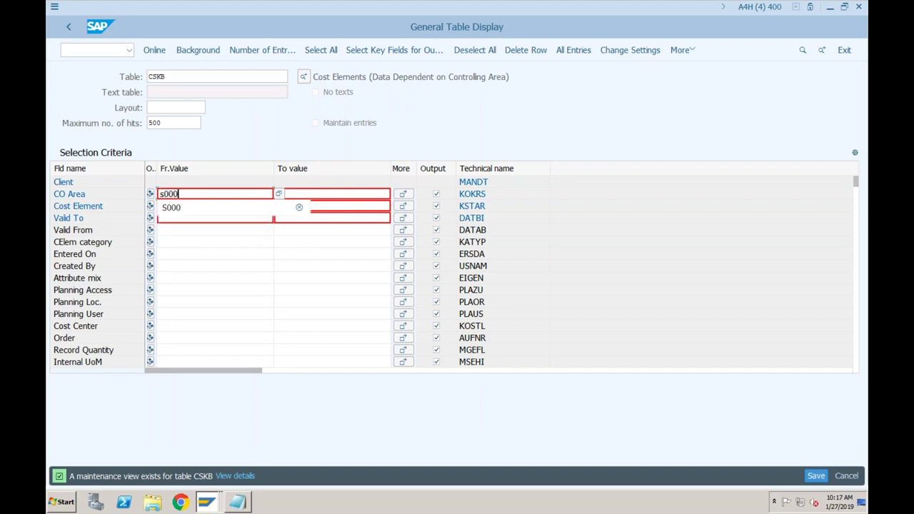
left_click(154, 50)
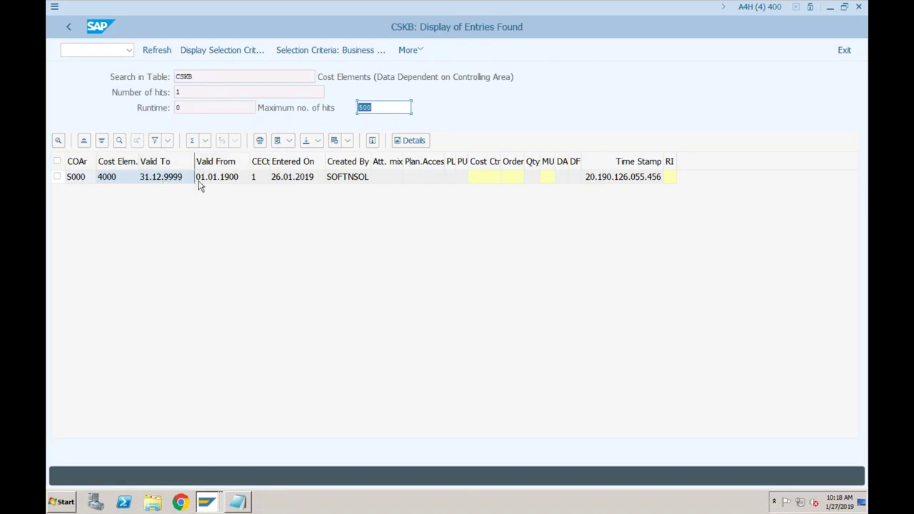
left_click(484, 179)
left_click(514, 179)
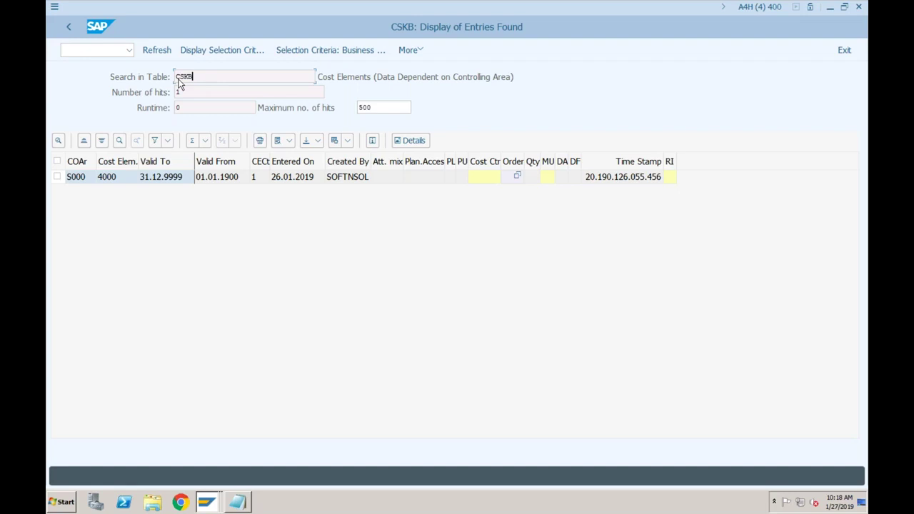
Return to the table selection and load table CSKS, the cost center master record.
left_click(70, 30)
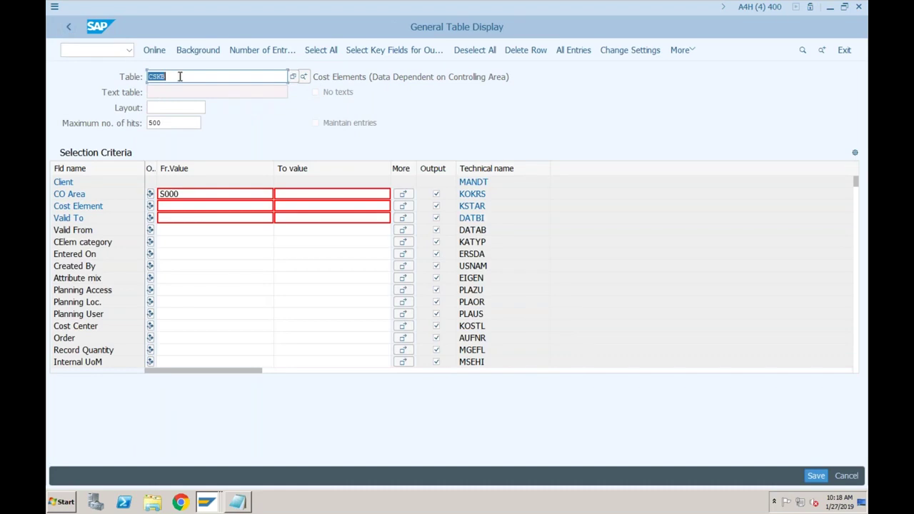
key("BackSpace")
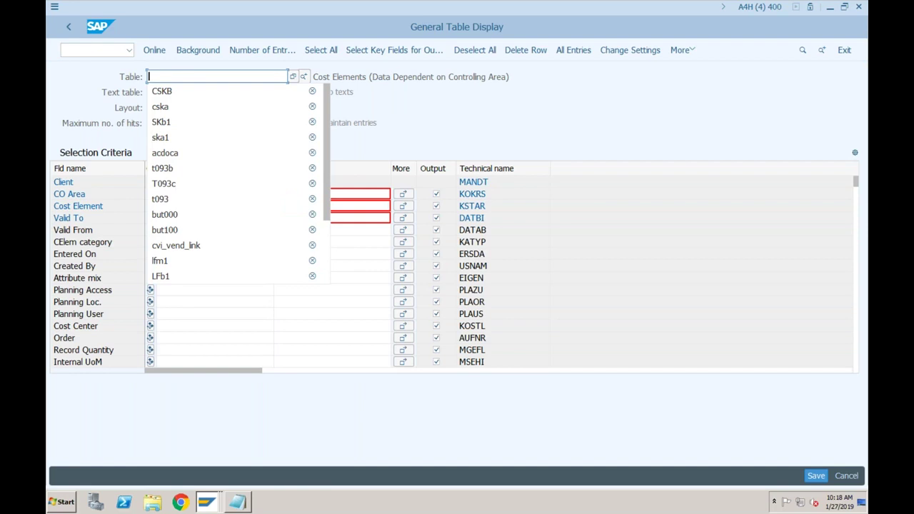
type("c")
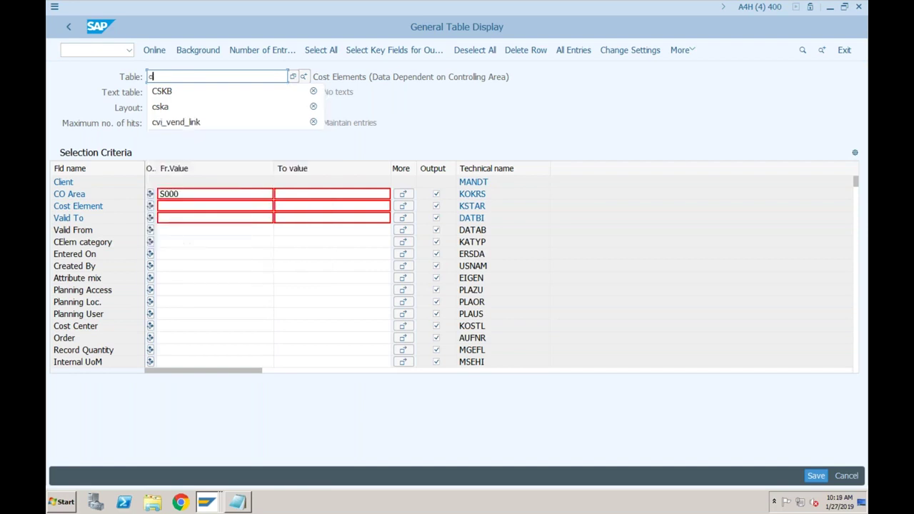
type("sks")
key("Return")
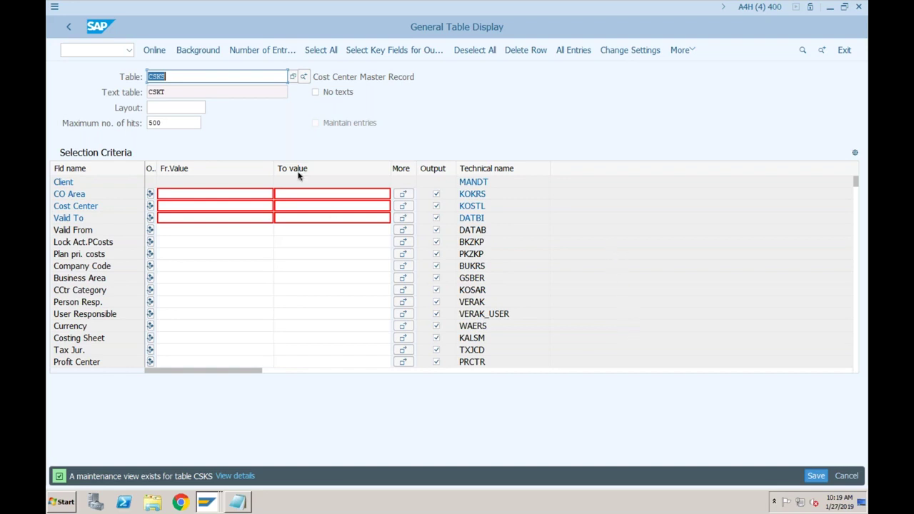
Display the CSKS cost center entries for controlling area S000.
left_click(179, 75)
left_click(178, 194)
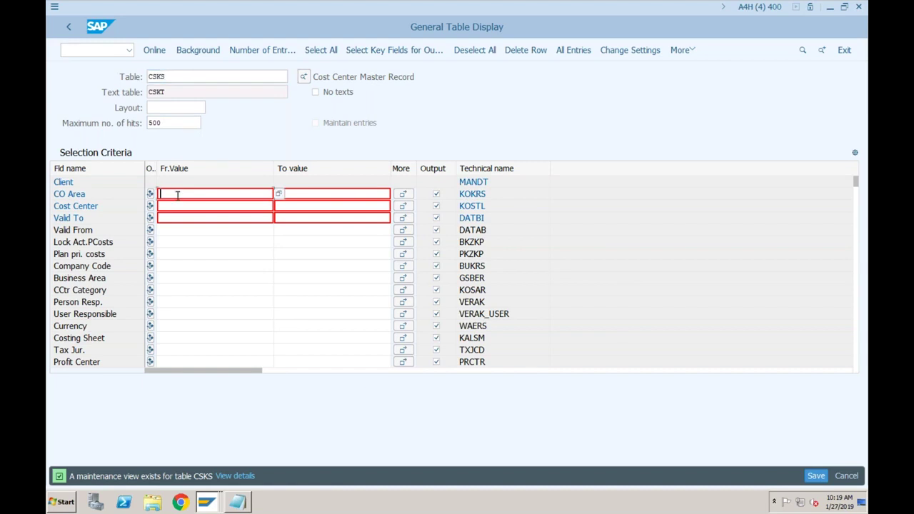
type("S000")
left_click(154, 50)
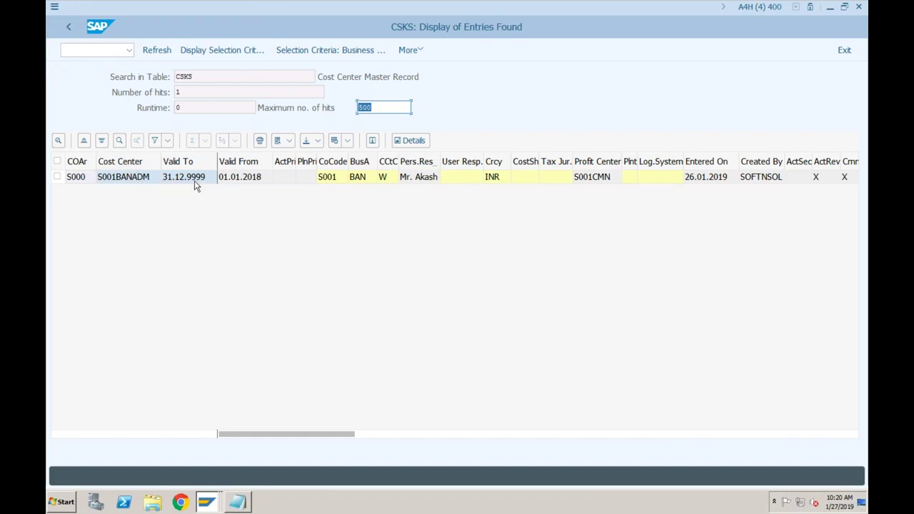
left_click(213, 78)
left_click_drag(194, 76, 174, 76)
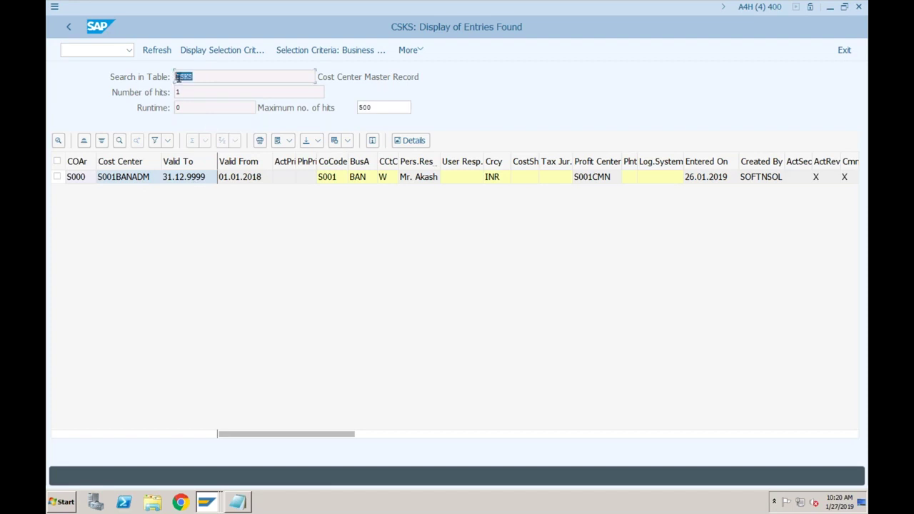
Return to the table selection and clear the table name.
left_click(69, 28)
left_click(174, 77)
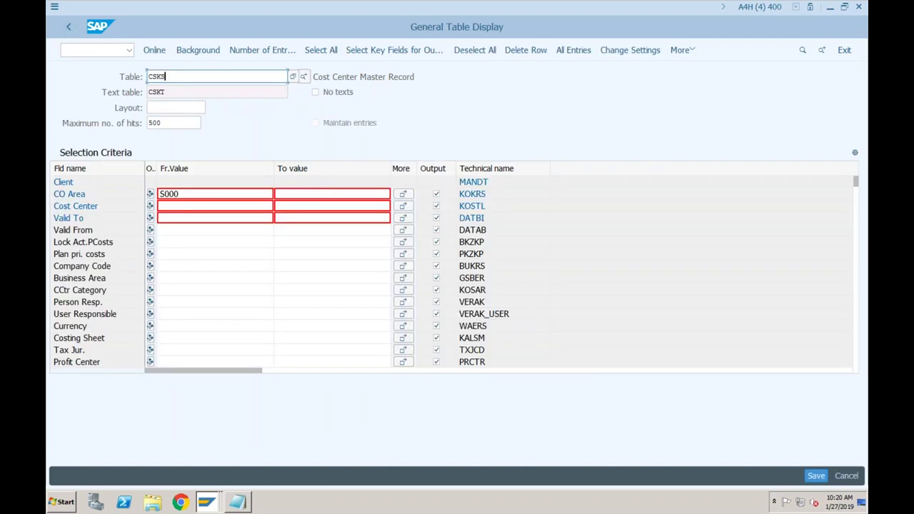
key("BackSpace")
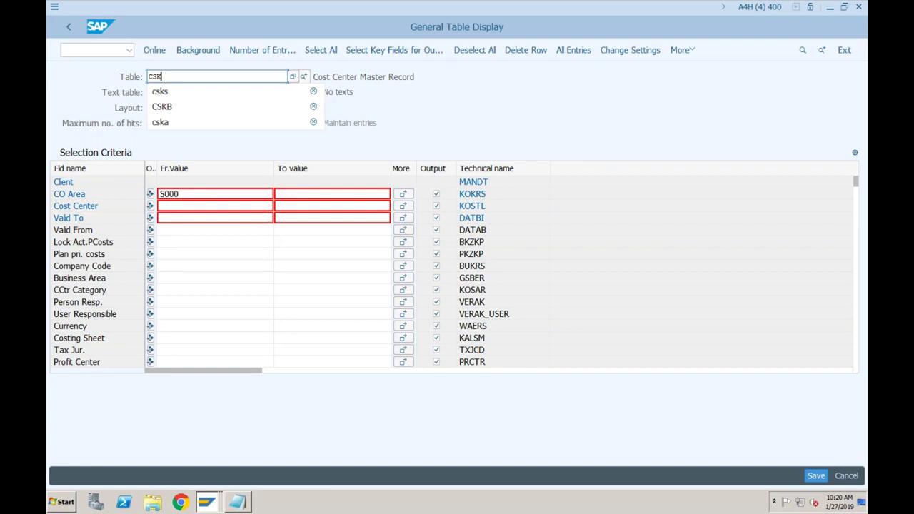
key("BackSpace")
key("BackSpace")
key("BackSpace")
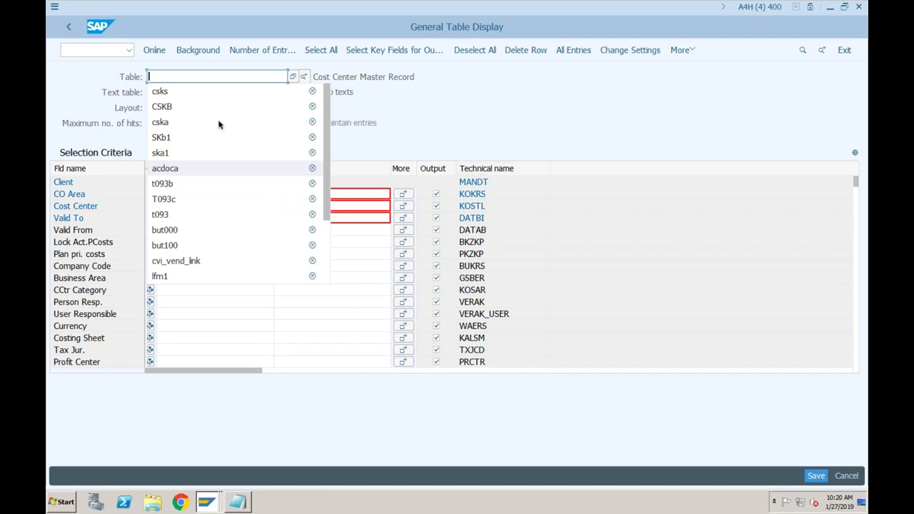
left_click(174, 77)
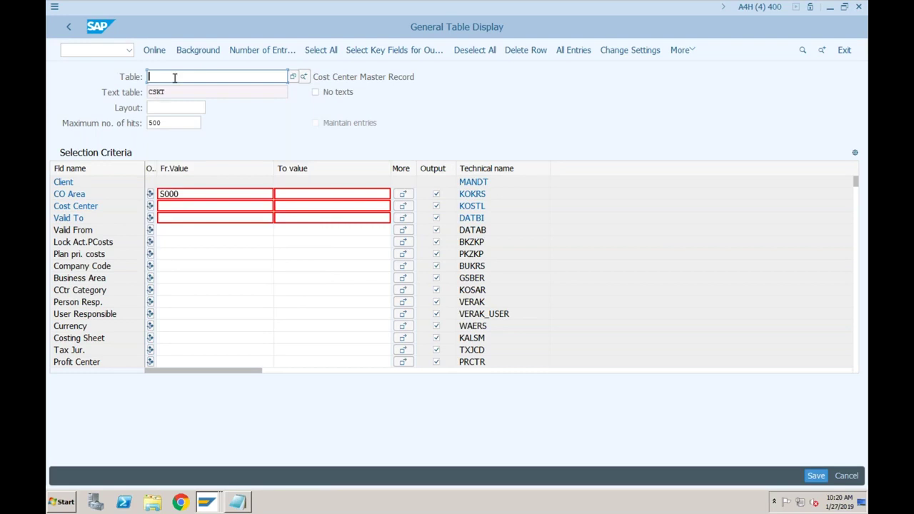
Search the repository information system for tables with the short description *profit*.
left_click(292, 76)
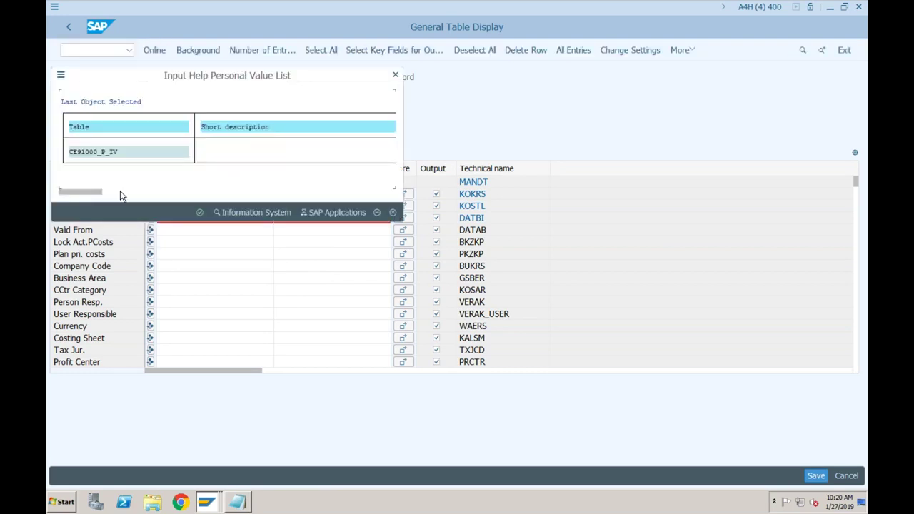
left_click(246, 213)
type("*profit*")
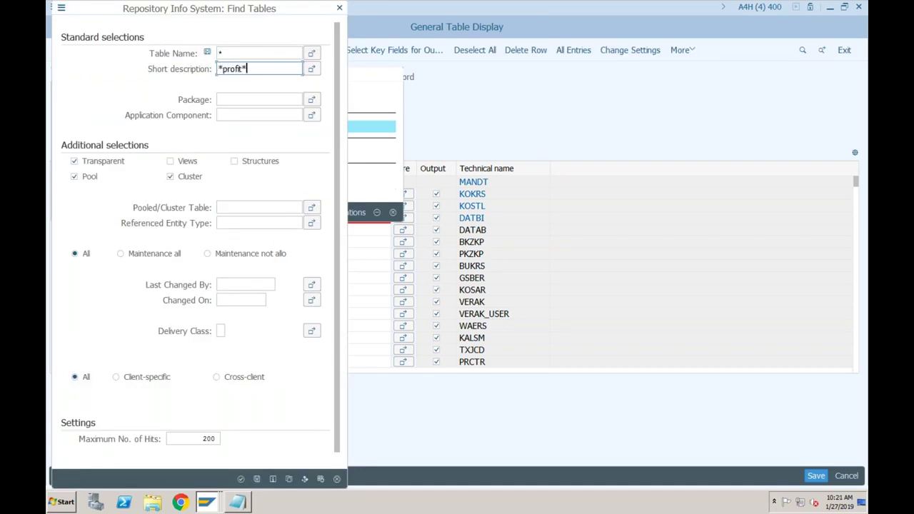
key("Return")
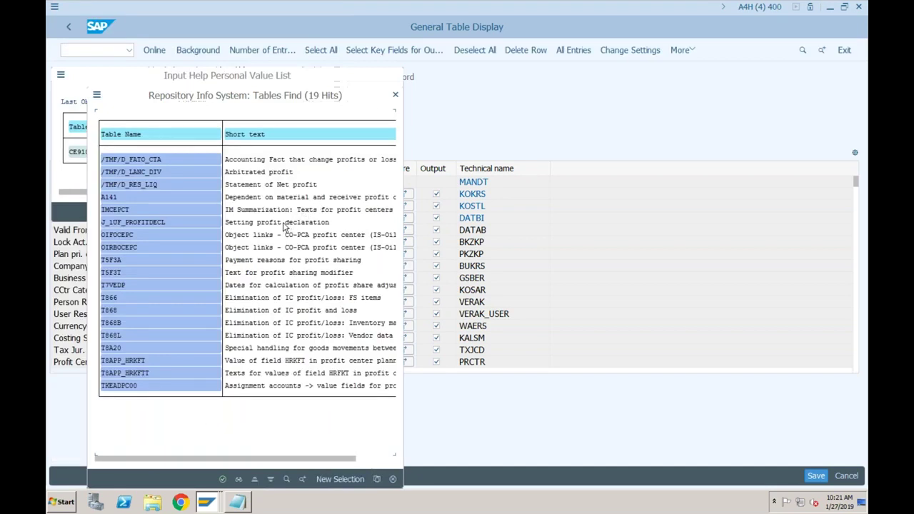
Repeat the table search restricted to table names c* with description *profit*, and leave the search help.
left_click(395, 95)
left_click(238, 212)
left_click(224, 56)
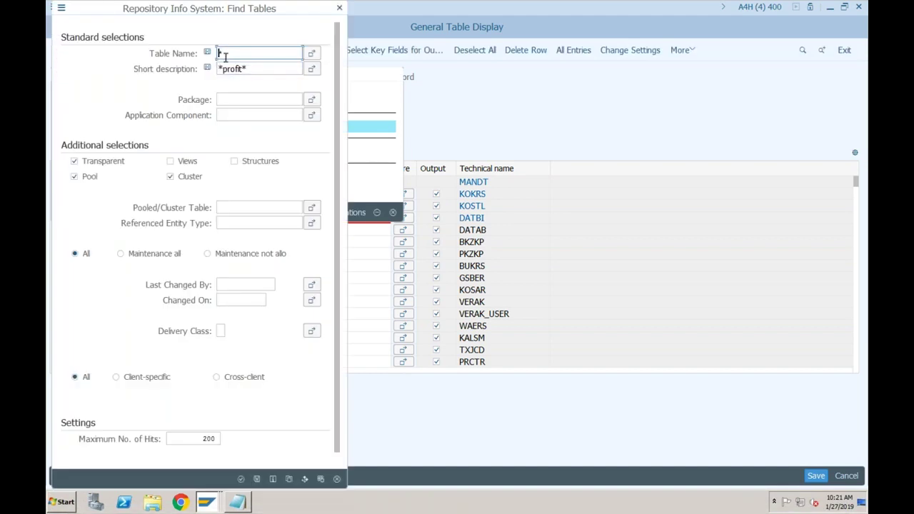
type("*")
left_click(240, 479)
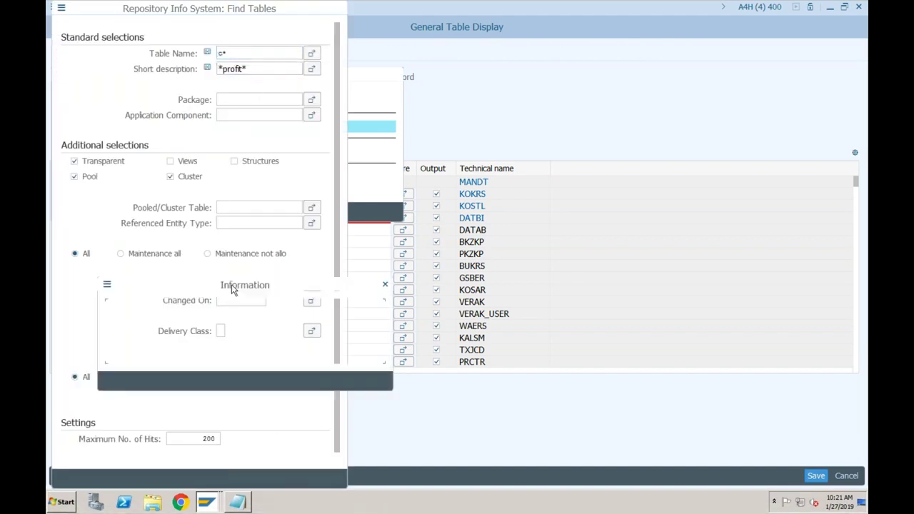
left_click(345, 381)
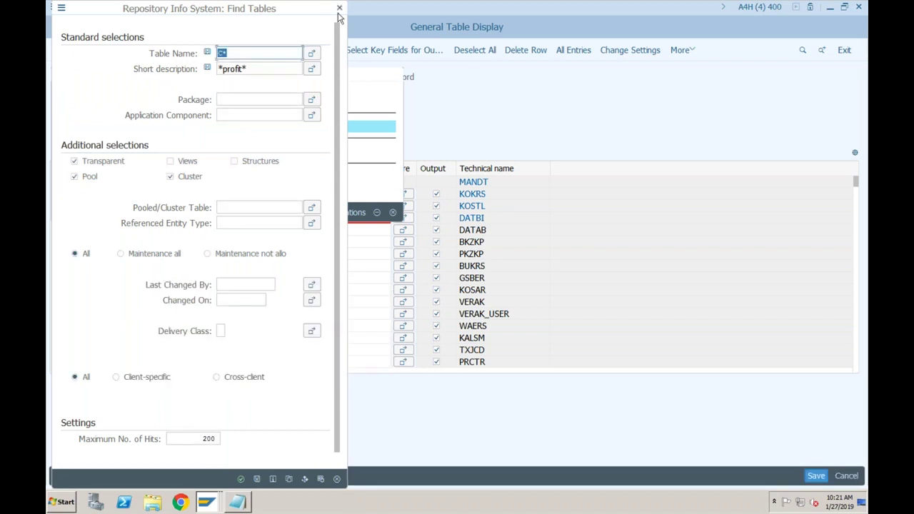
key("Escape")
key("Escape")
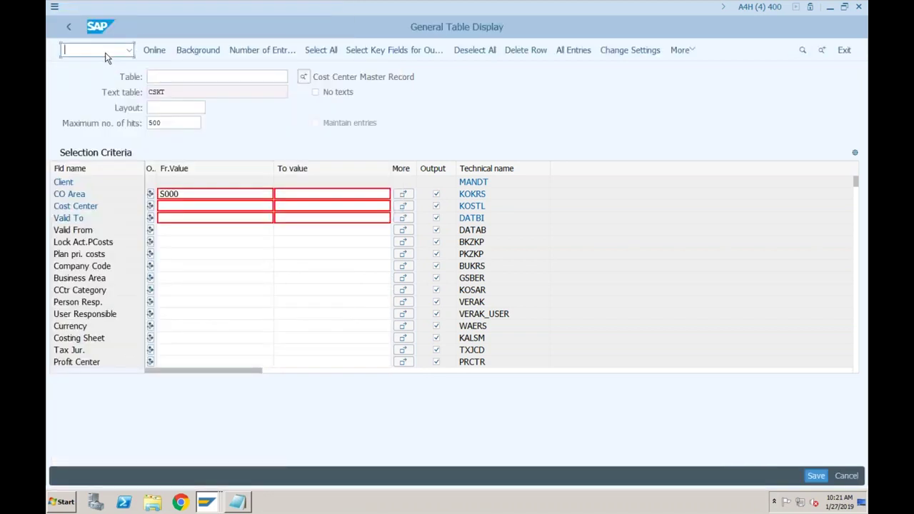
Start transaction KE53 in a new session and display profit center S001CMN of controlling area S000.
left_click(102, 55)
type("/n")
key("BackSpace")
type("oke53")
key("Return")
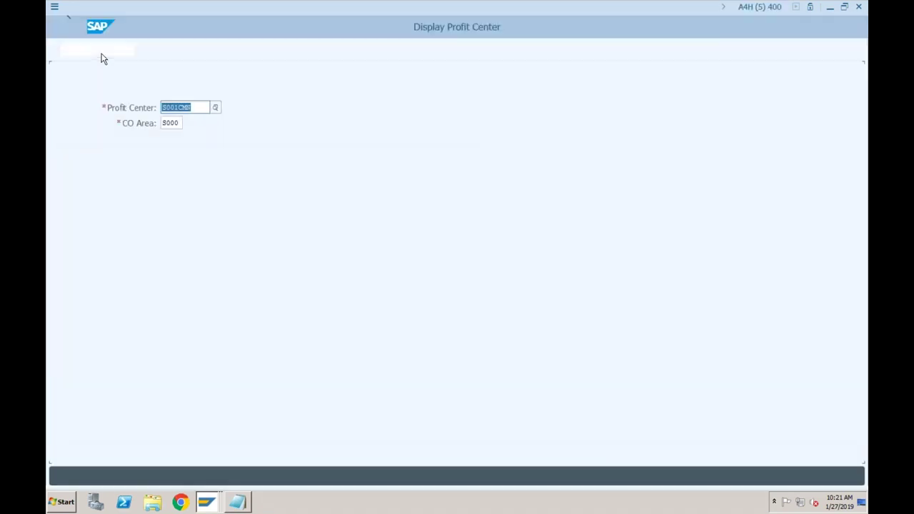
key("Return")
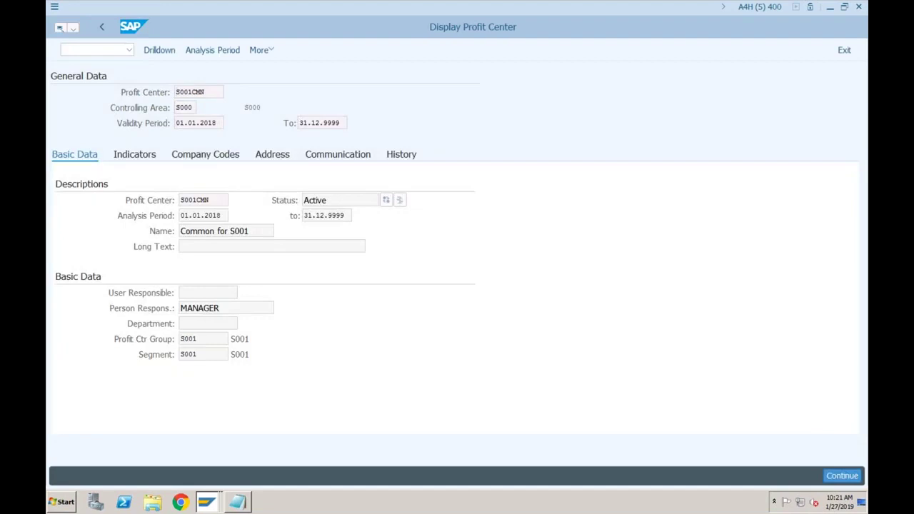
Look up the technical information of the Profit Center field and copy its table name PRCT_V.
key("F1")
left_click(541, 170)
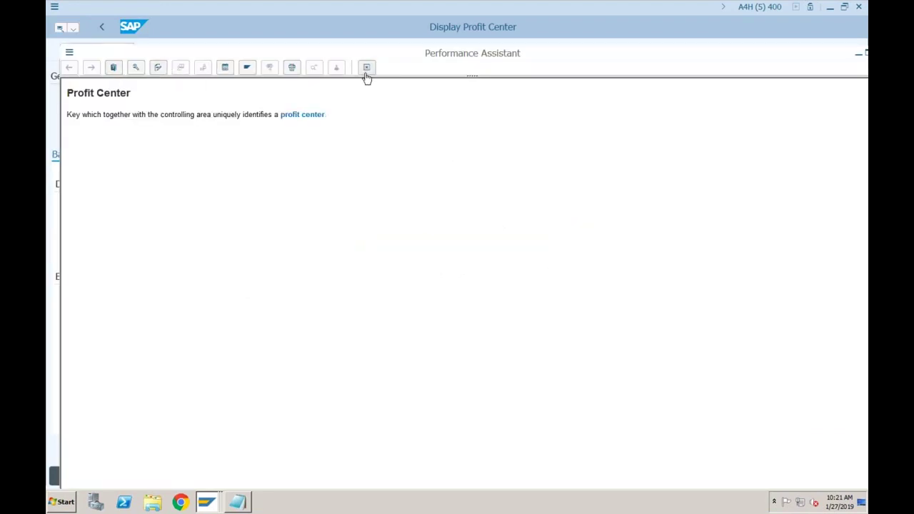
left_click(137, 69)
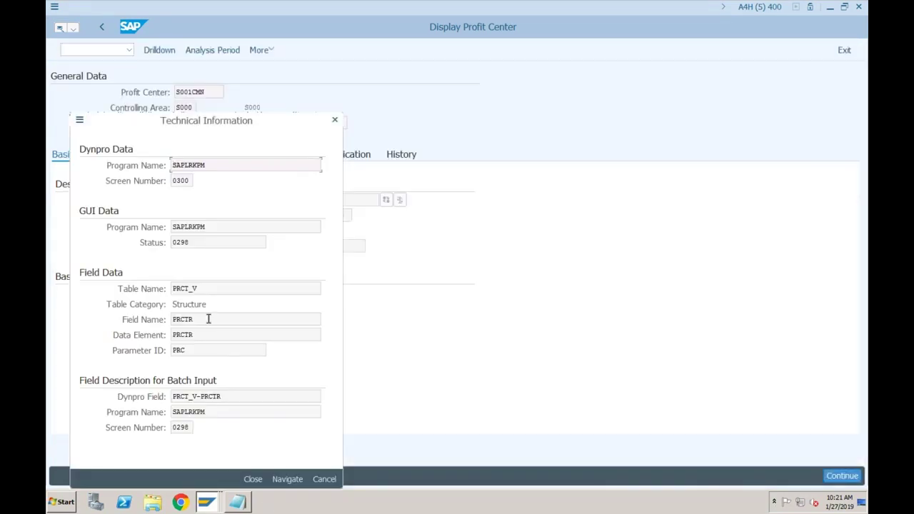
left_click(201, 288)
double_click(185, 286)
key("ctrl+c")
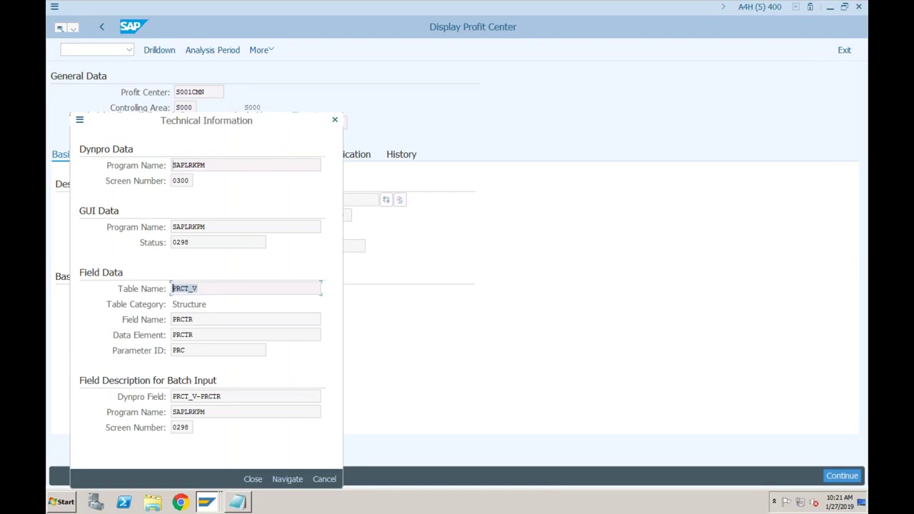
left_click(334, 124)
Switch to the General Table Display session and try to load table PRCT_V.
mouse_move(206, 502)
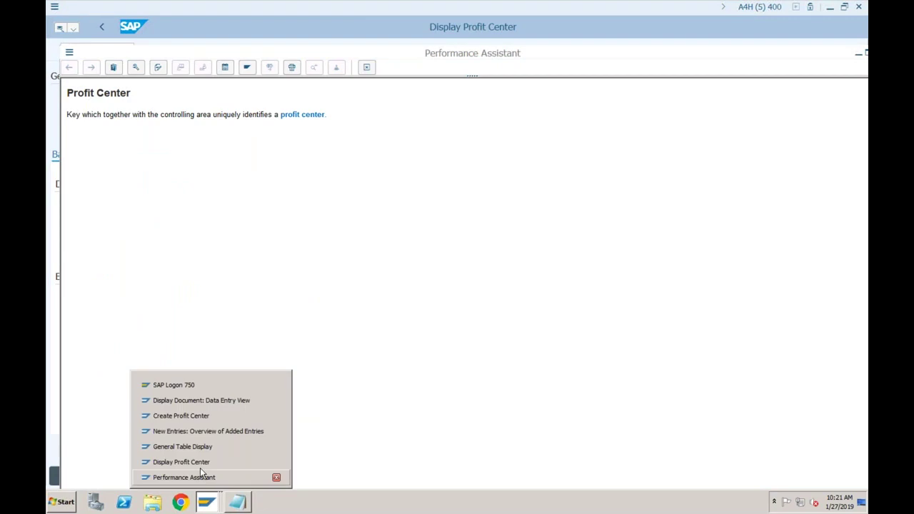
left_click(202, 446)
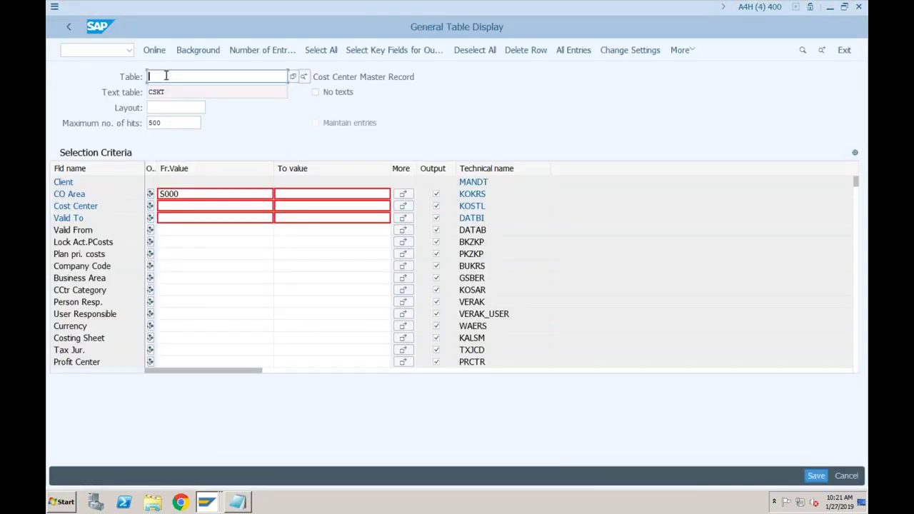
type("PRCT_V")
key("Return")
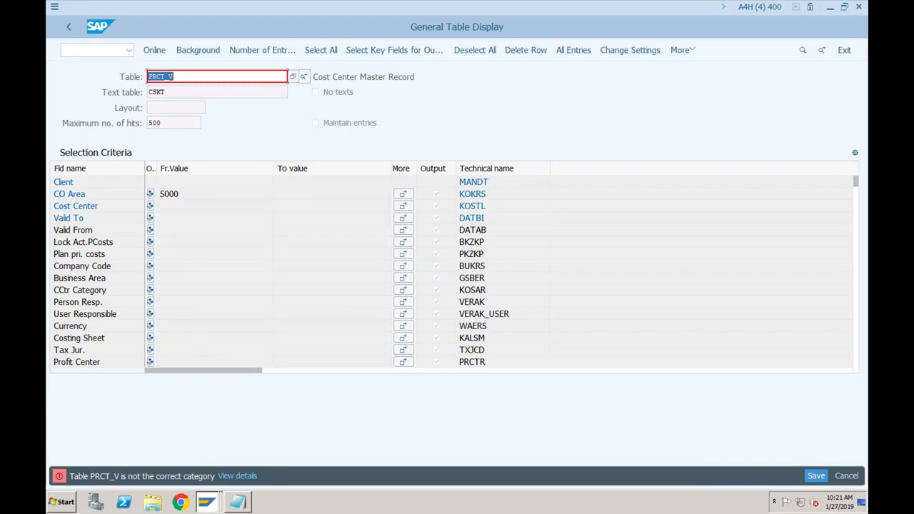
Start transaction SE11 in place of the current one and display the dictionary definition of PRCT_V.
left_click(95, 51)
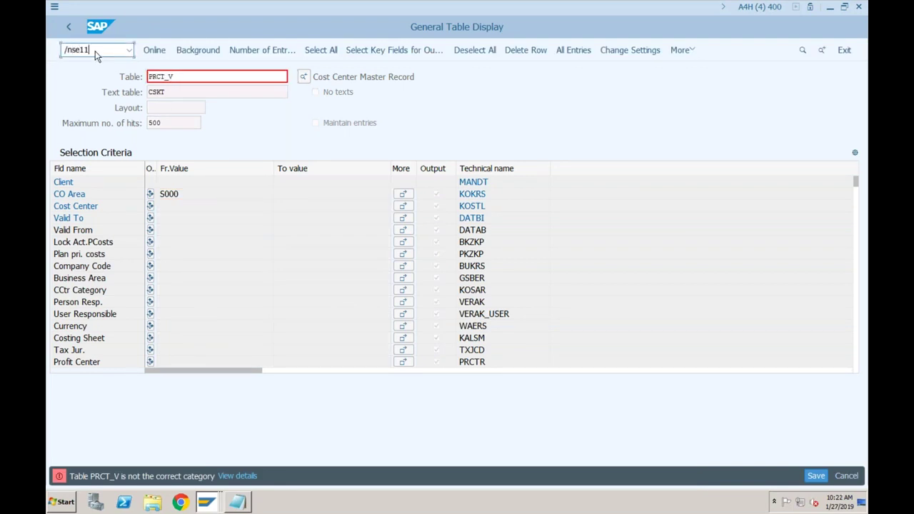
key("Return")
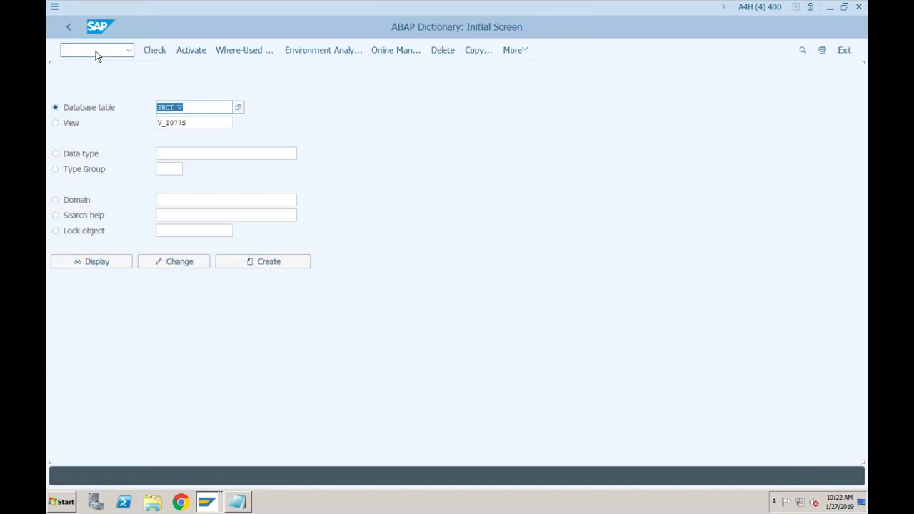
left_click(100, 263)
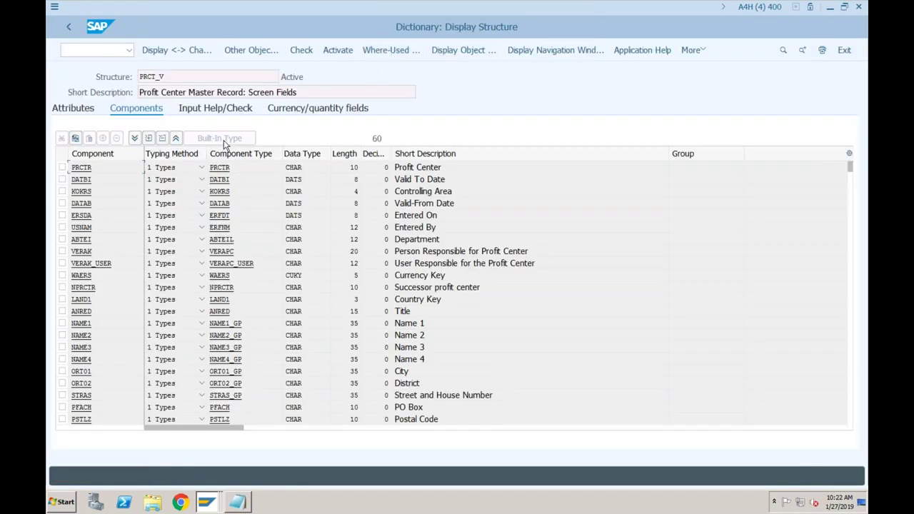
left_click(301, 93)
Display the active runtime object of structure PRCT_V and return to the ABAP Dictionary initial screen.
left_click(702, 51)
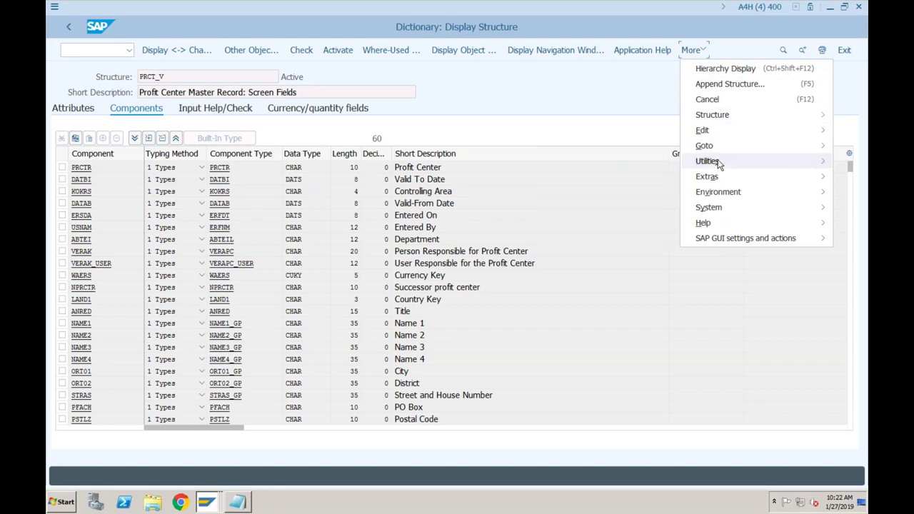
mouse_move(719, 163)
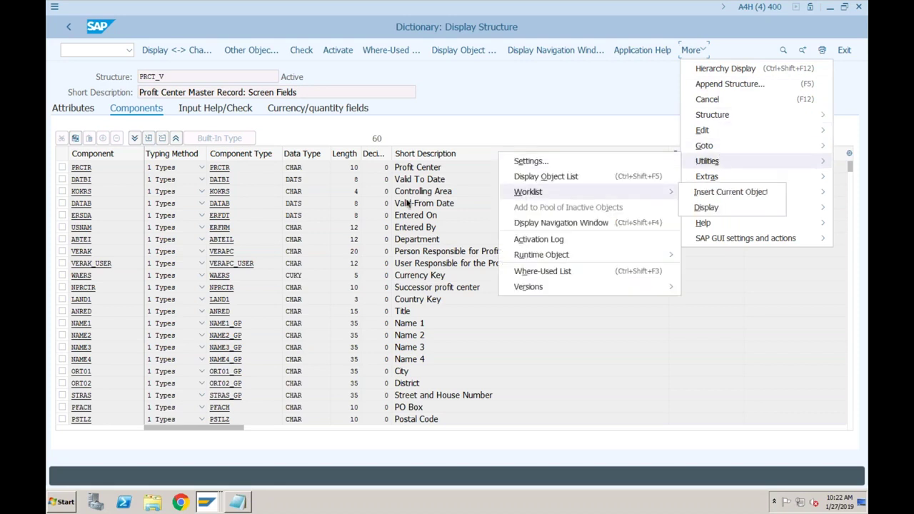
mouse_move(550, 255)
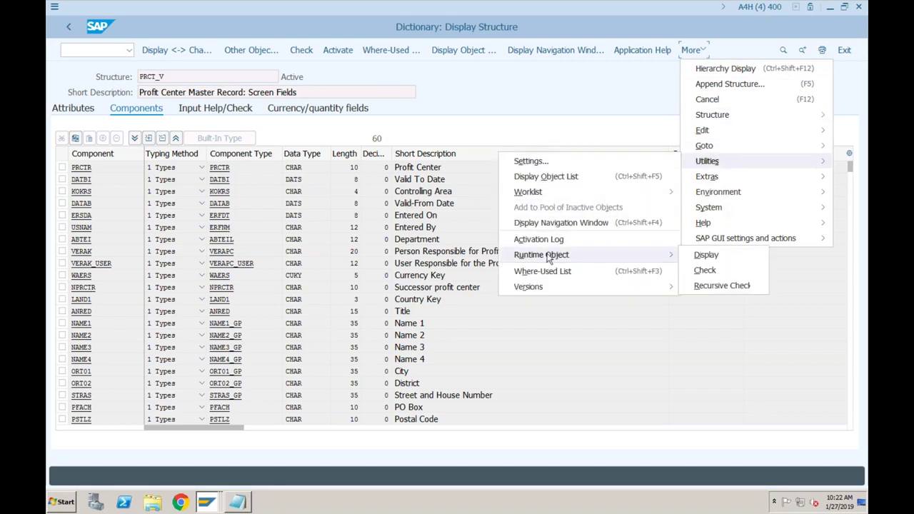
left_click(704, 255)
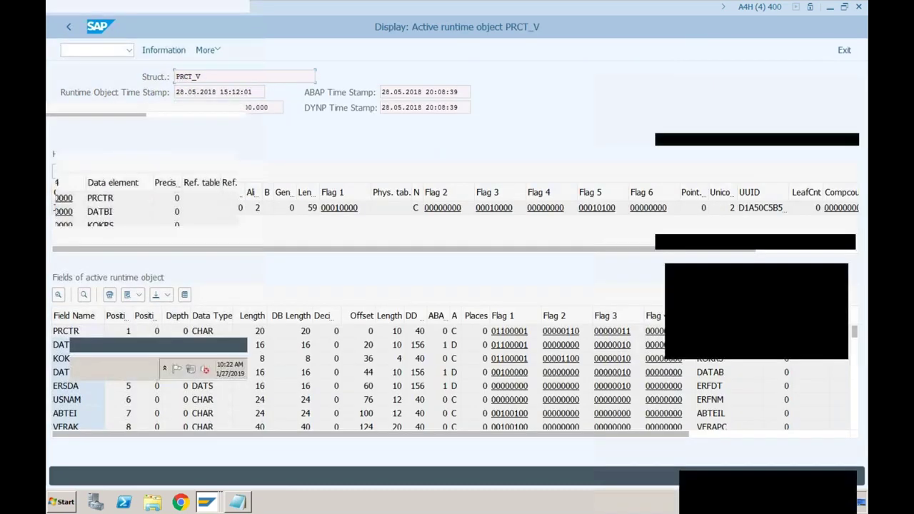
left_click(70, 27)
left_click(70, 27)
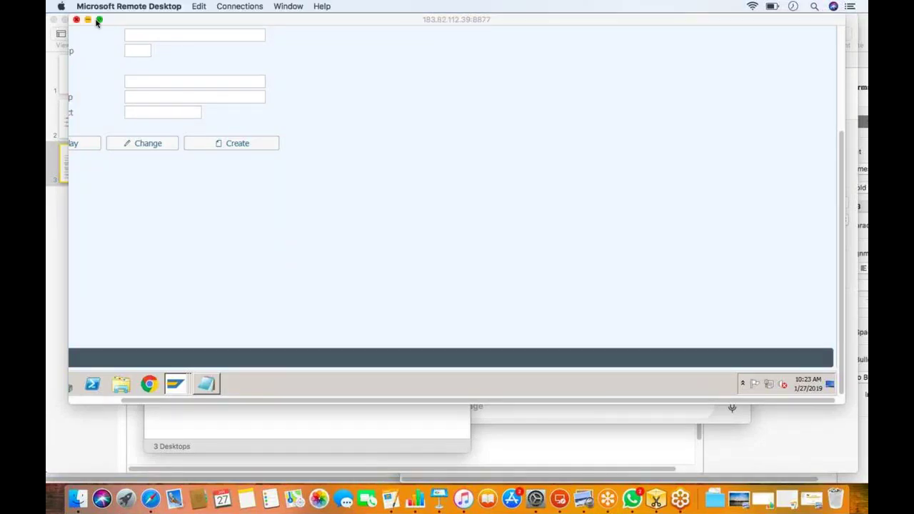
Restore the remote desktop to full screen, start transaction SE16N and load table CEPC.
left_click(98, 20)
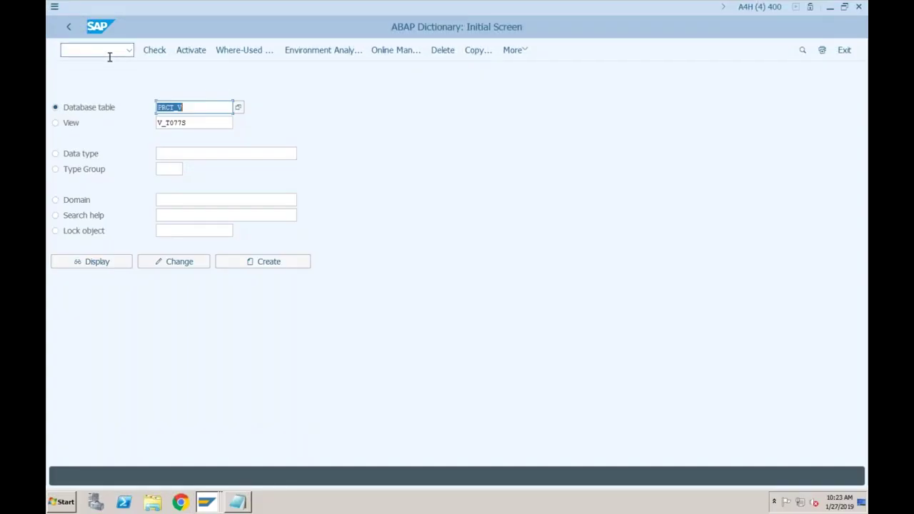
type("/nse16n")
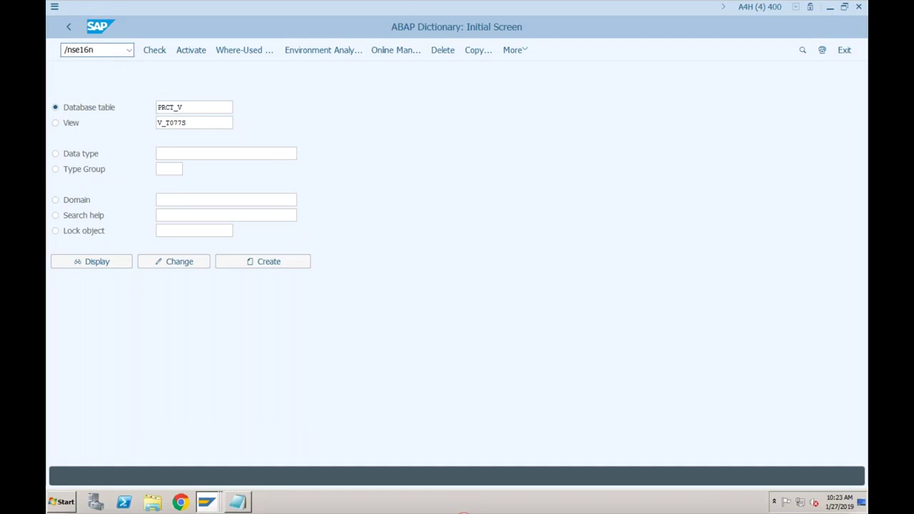
key("Return")
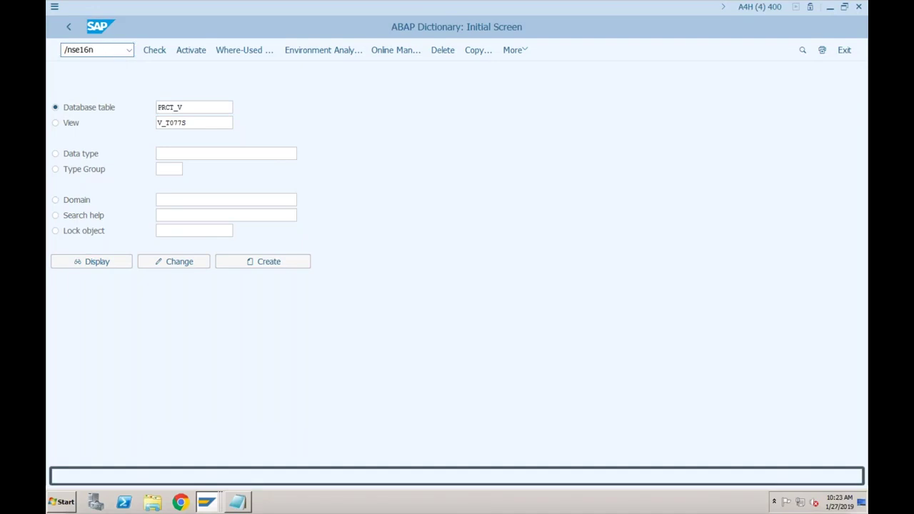
type("cepc")
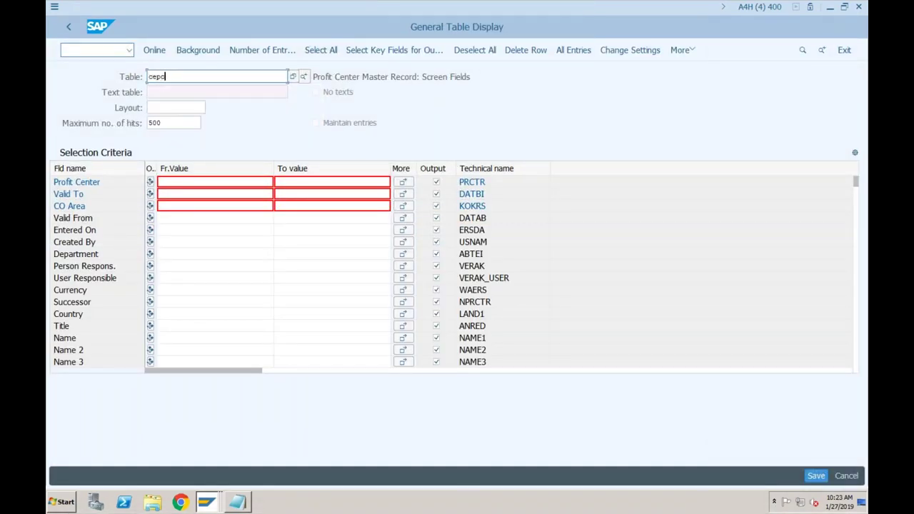
key("Return")
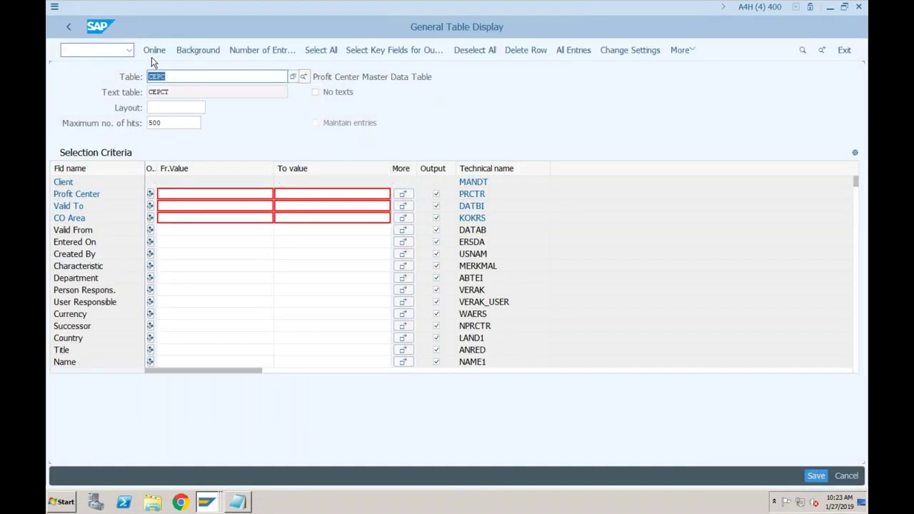
Restrict the CEPC selection to CO area S000 and display the matching profit center entries.
left_click(222, 195)
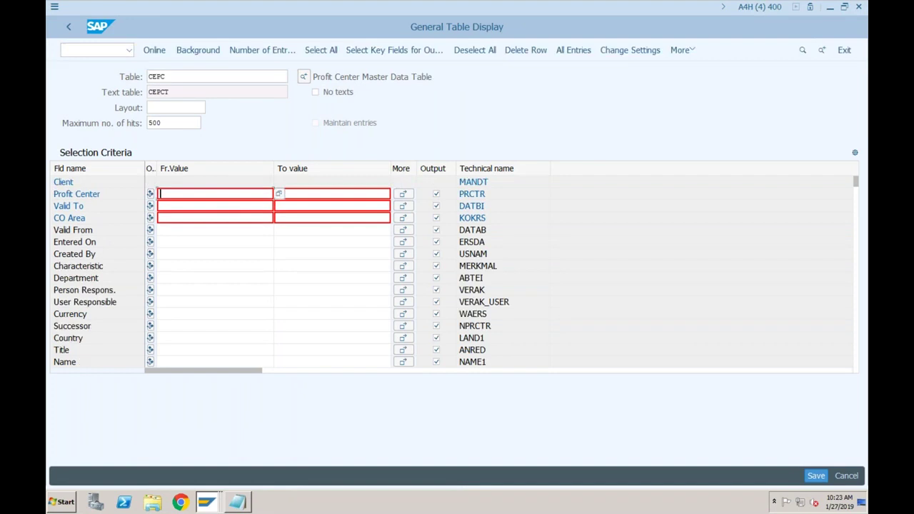
left_click(189, 217)
type("5000")
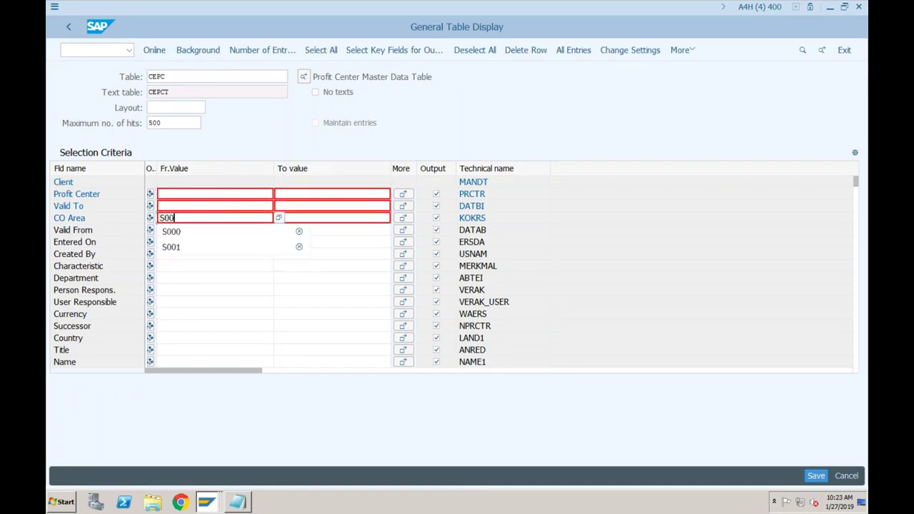
left_click(155, 50)
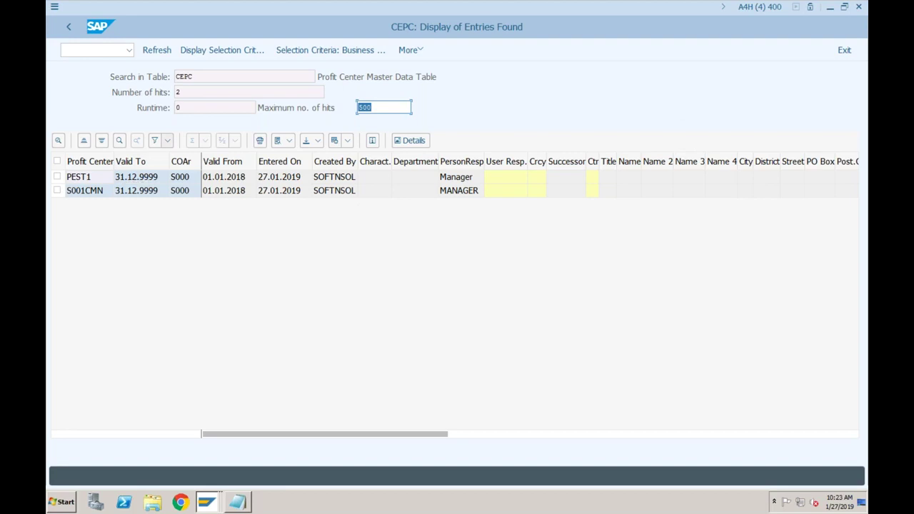
key("Tab")
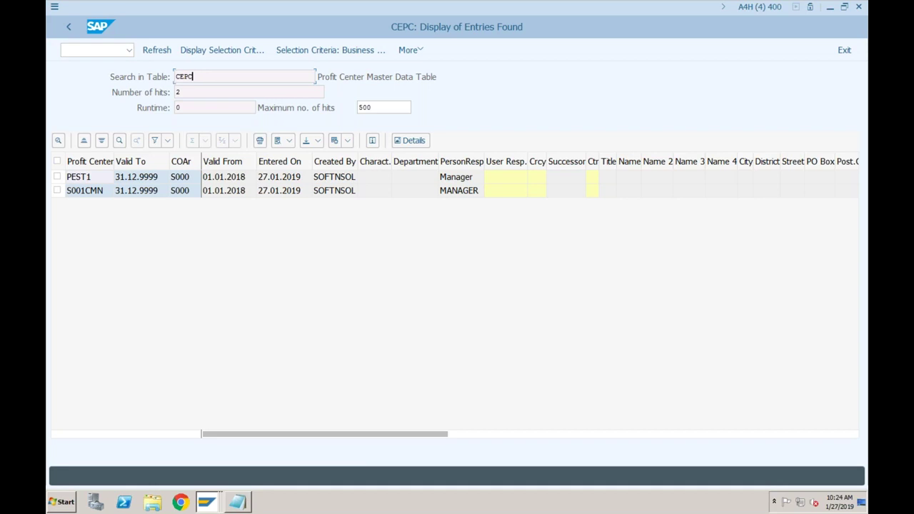
Leave the table display, start transaction FB03 and display the proposed document of company code S001.
left_click(99, 51)
type("/n")
key("Return")
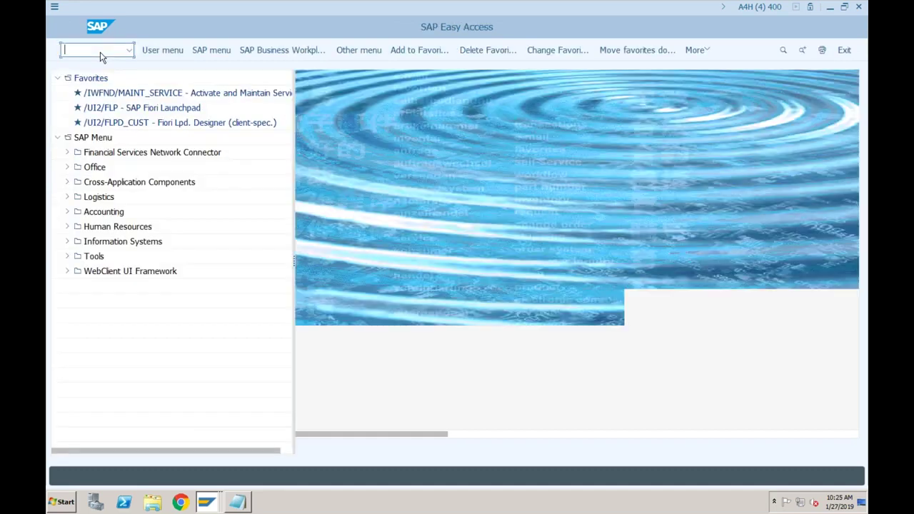
type("fb03")
key("Return")
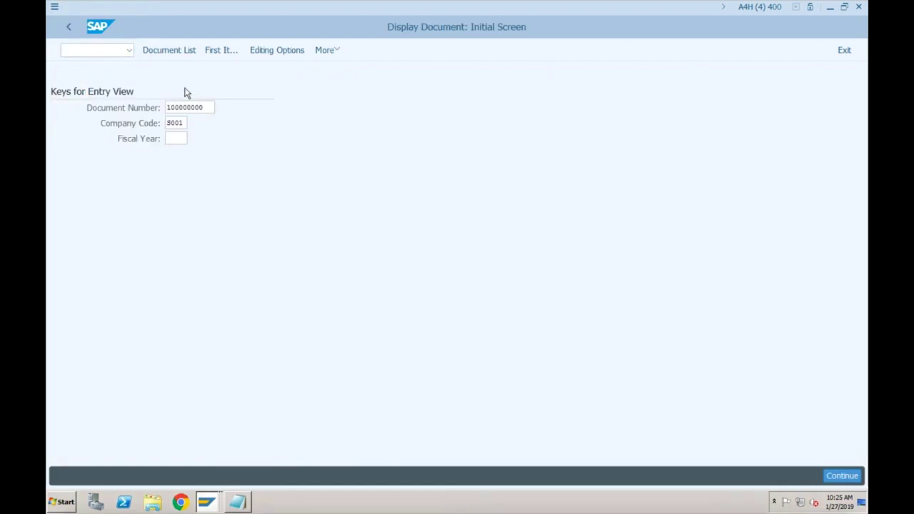
key("Return")
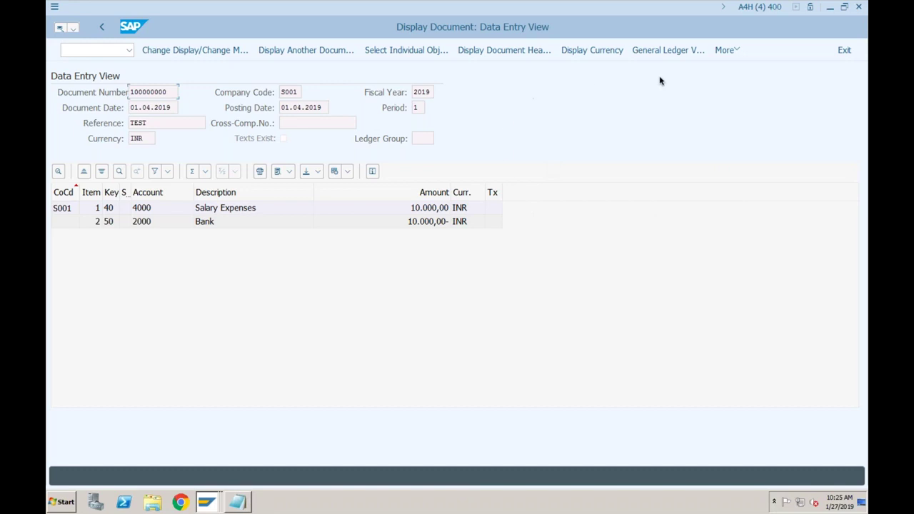
Check the document's additional functions and its document number, and return to SAP Easy Access.
left_click(736, 52)
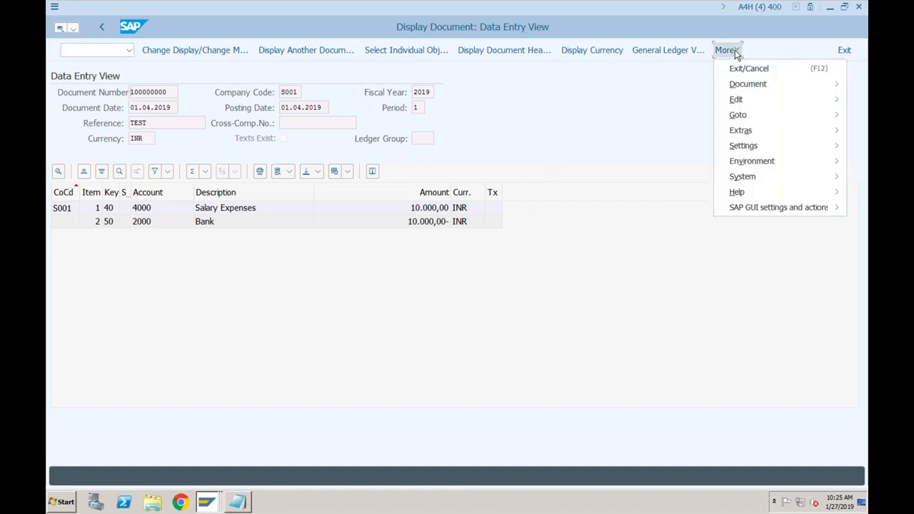
left_click(664, 99)
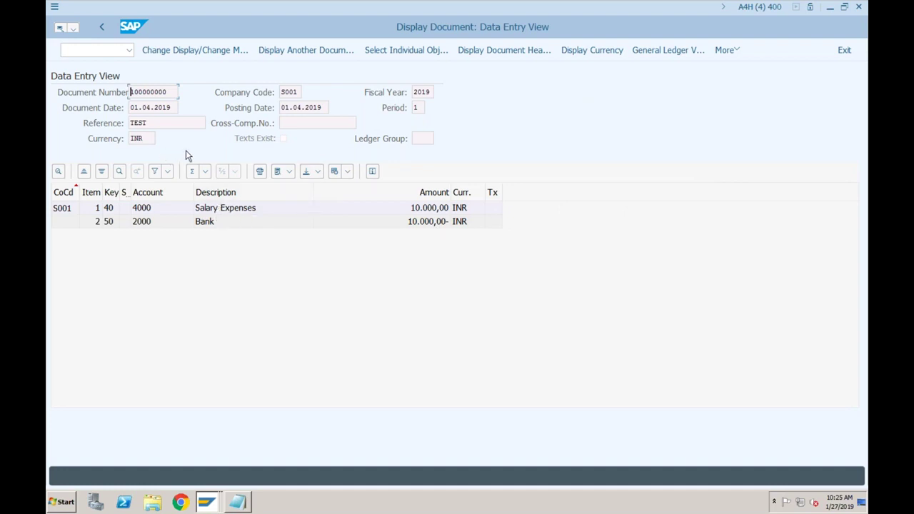
left_click_drag(167, 92, 129, 92)
left_click(101, 27)
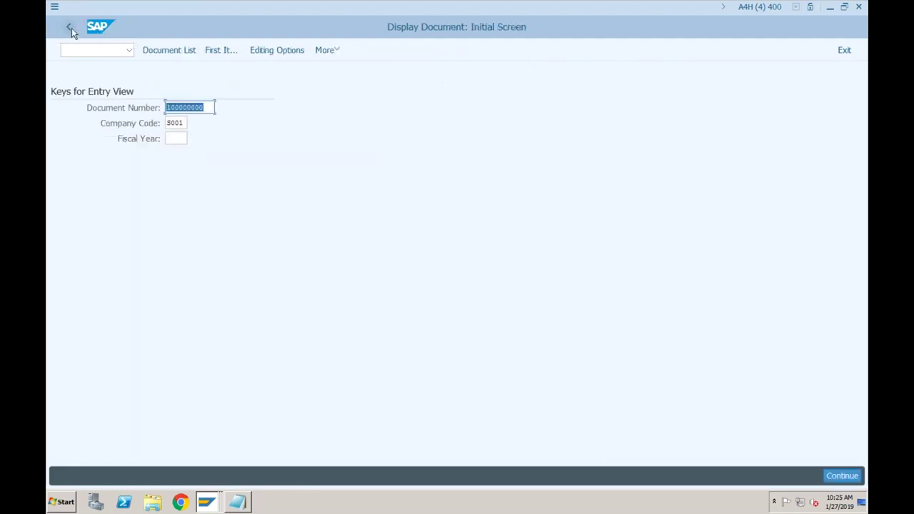
left_click(70, 27)
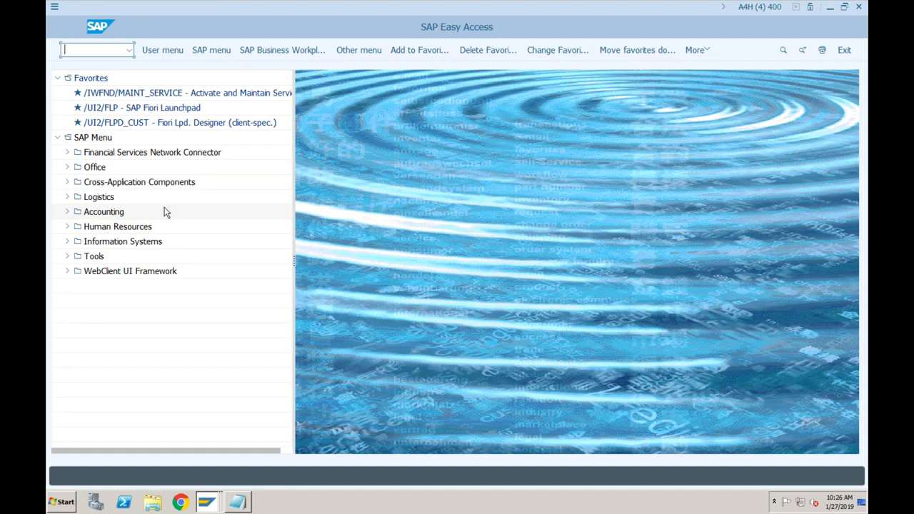
Expand Actual Postings within Accounting, Controlling, Cost Center Accounting and select the Manual Reposting of Costs folder.
left_click(66, 213)
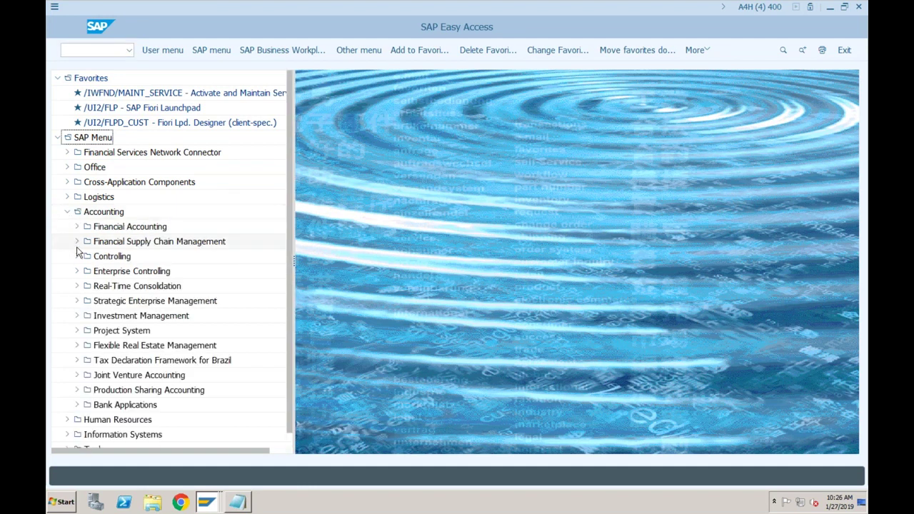
left_click(77, 258)
left_click(87, 287)
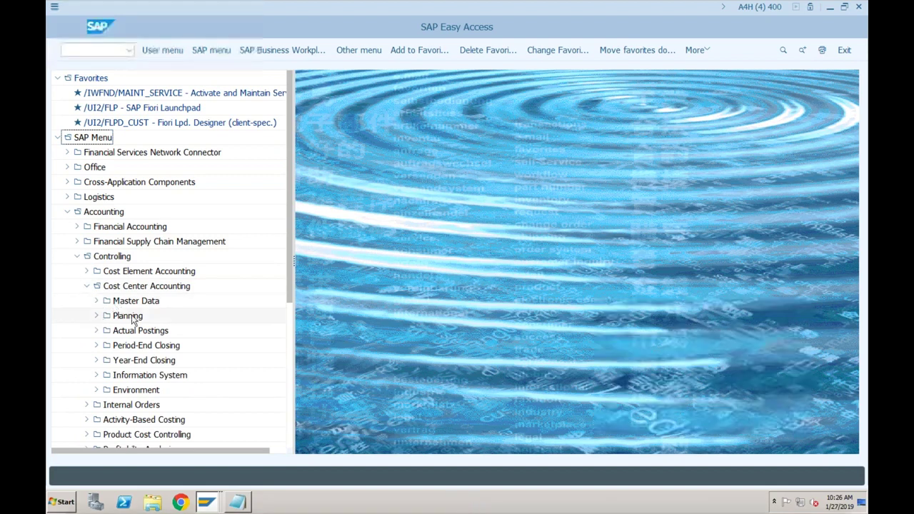
left_click(96, 332)
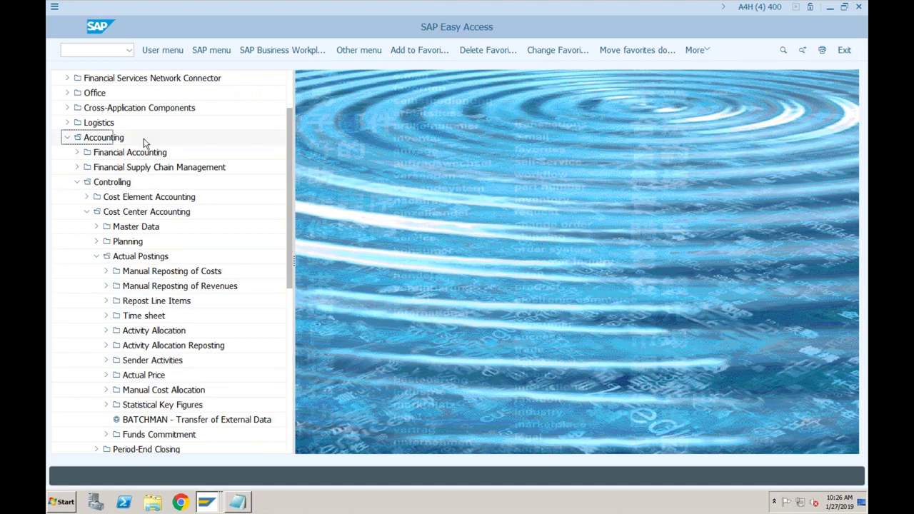
left_click(143, 274)
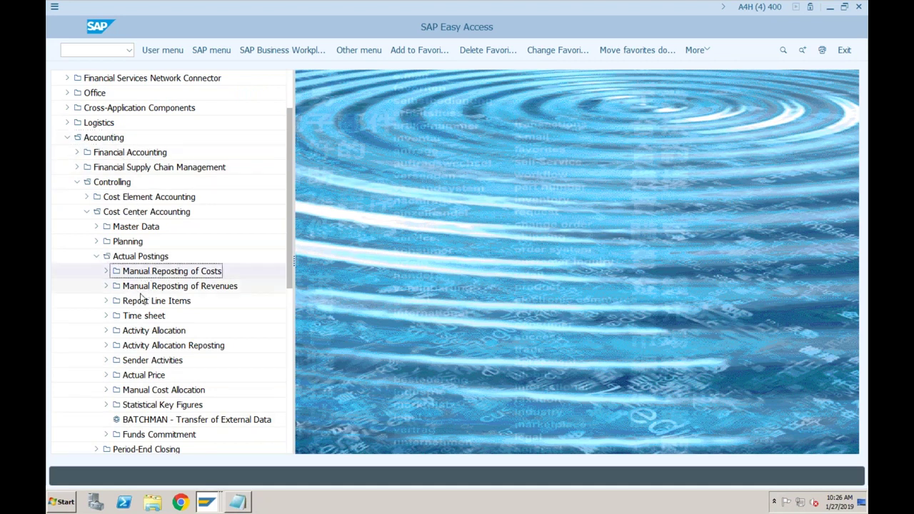
left_click(138, 302)
left_click(160, 276)
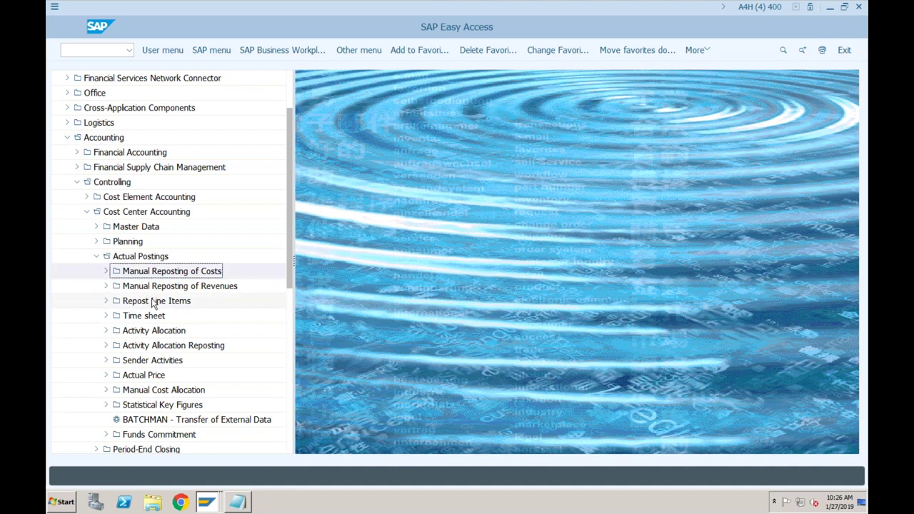
Point out the Manual Reposting of Costs and Repost Line Items folders, and collapse the Actual Postings folder.
left_click(152, 302)
left_click(160, 276)
left_click(151, 300)
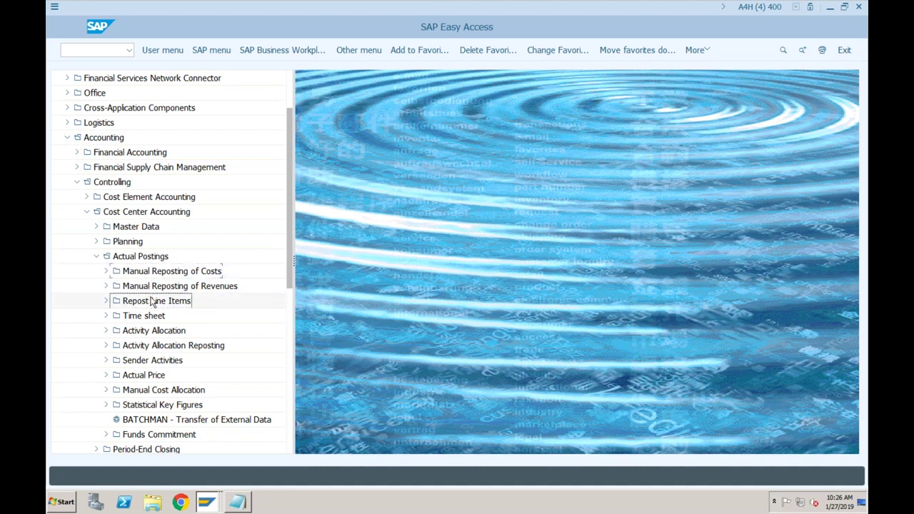
left_click(159, 276)
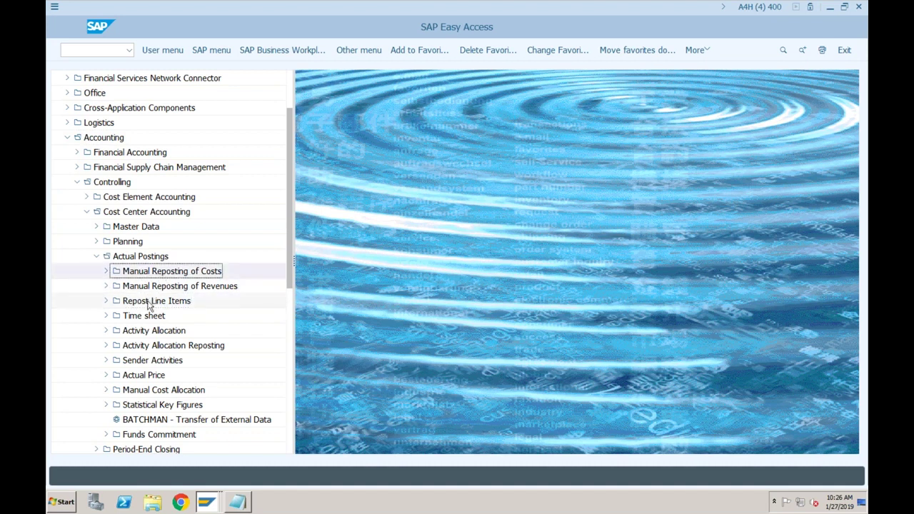
left_click(151, 300)
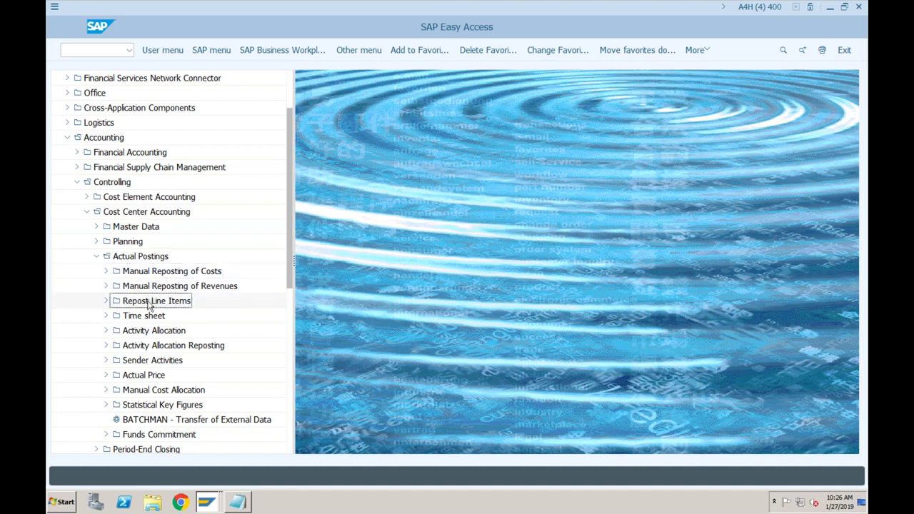
left_click(97, 257)
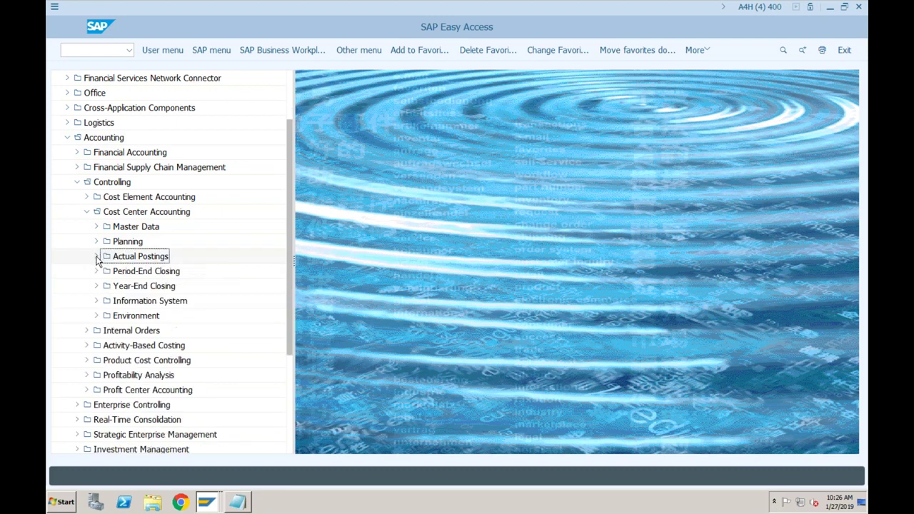
Expand Information System and Reports for Cost Center Accounting, and review the plan/actual, actual/actual and target/actual comparison folders.
left_click(97, 301)
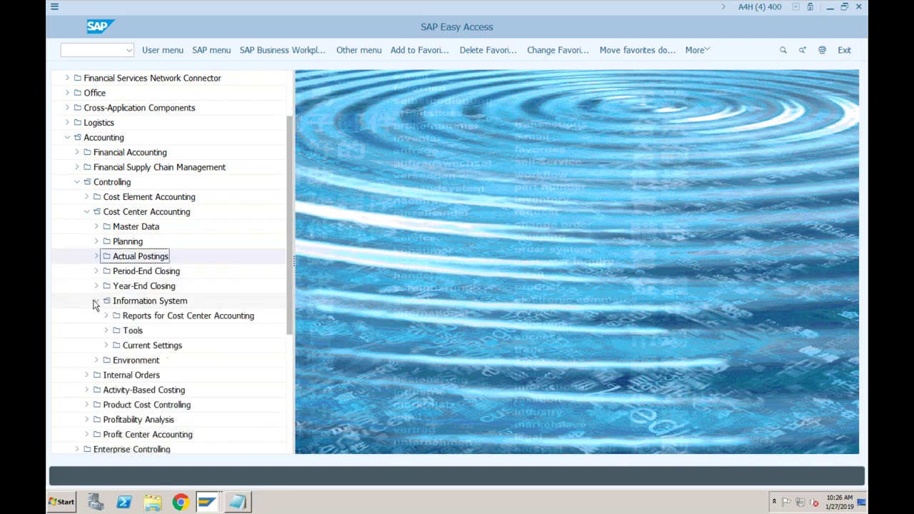
left_click(105, 316)
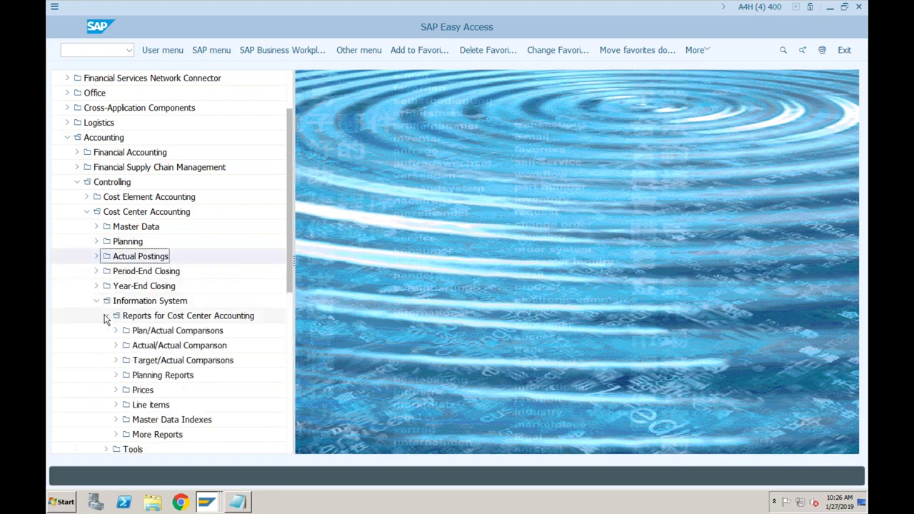
left_click(146, 332)
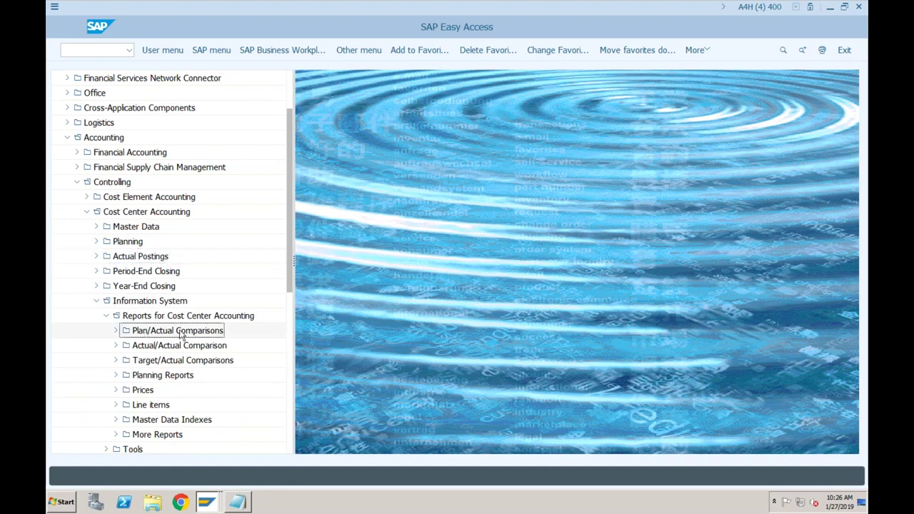
left_click(162, 345)
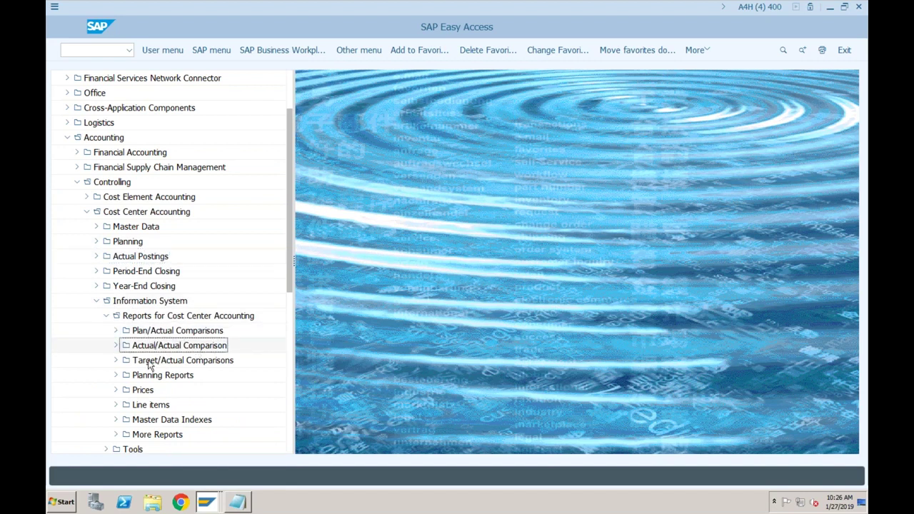
left_click(173, 362)
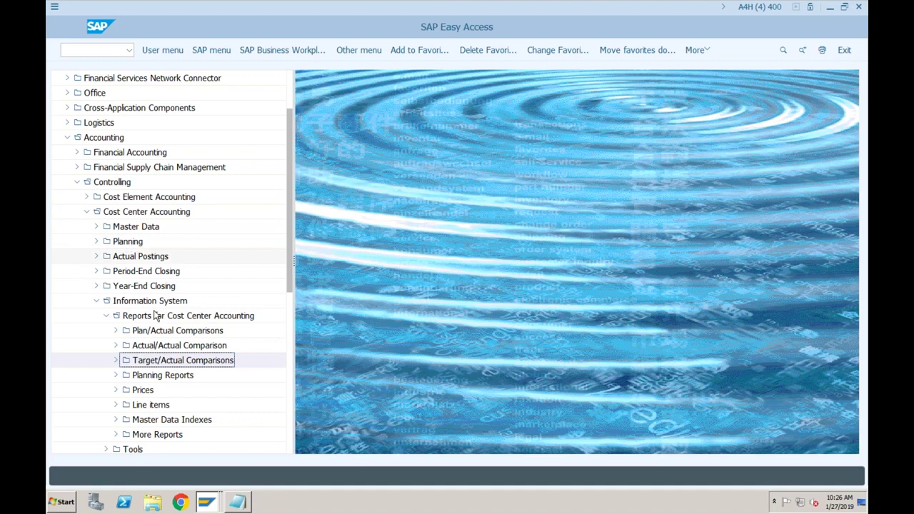
left_click(150, 333)
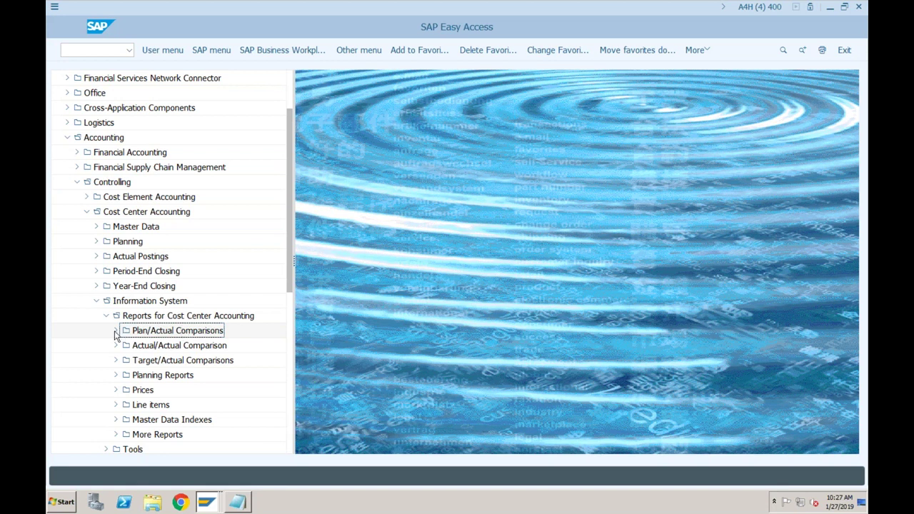
left_click(169, 347)
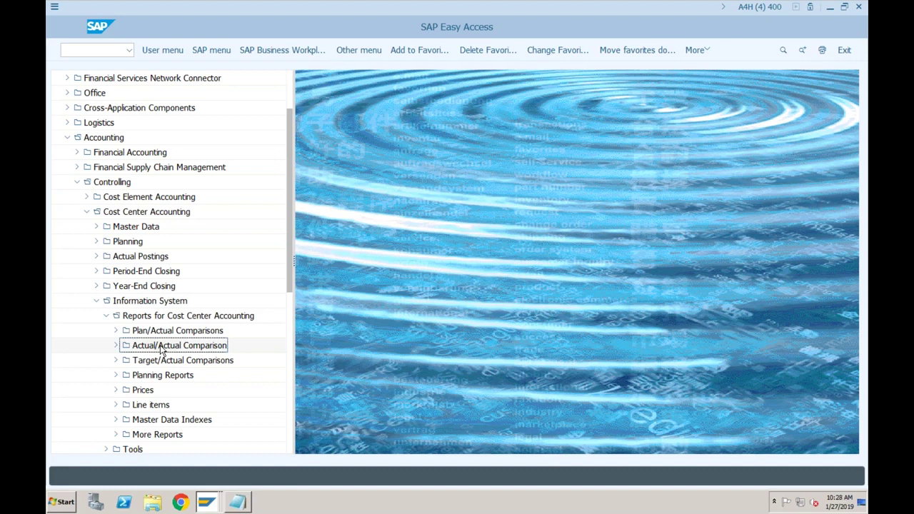
Expand Plan/Actual Comparisons, widen the menu tree and open report S_ALR_87013611, Cost Centers: Actual/Plan/Variance.
left_click(117, 332)
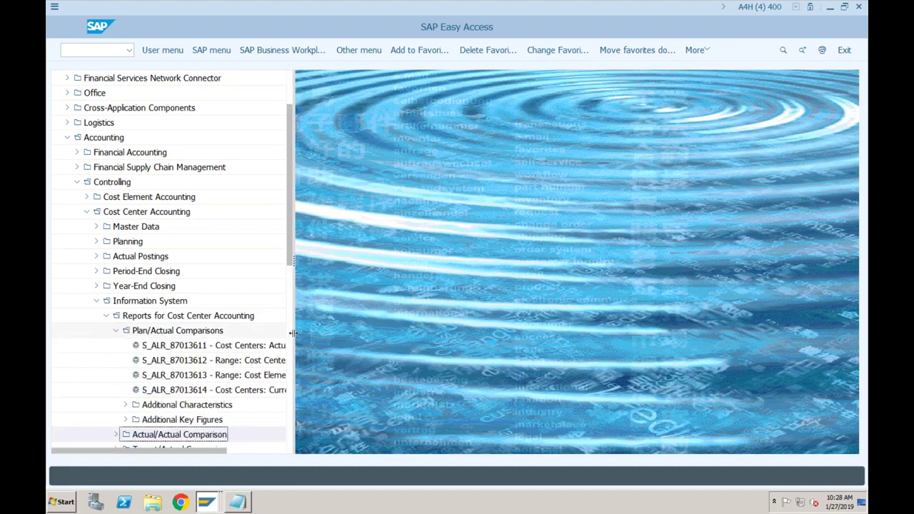
left_click_drag(293, 332, 447, 332)
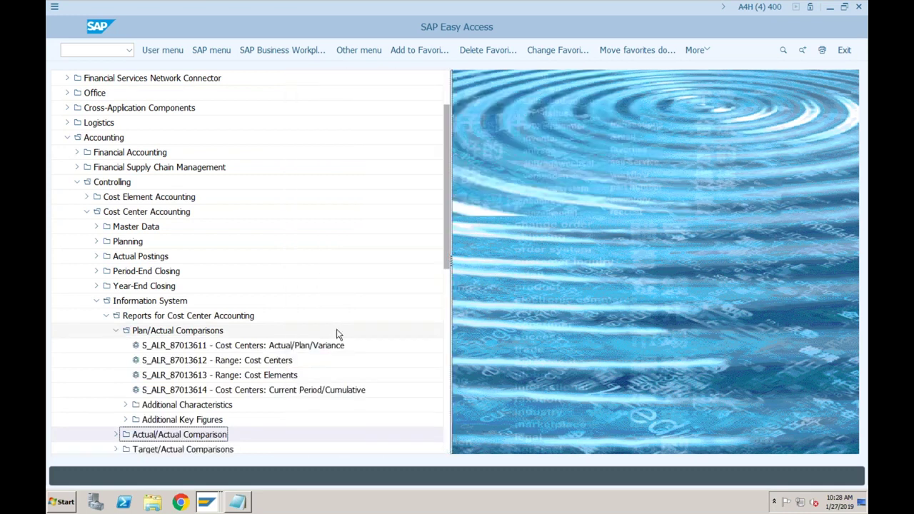
double_click(277, 345)
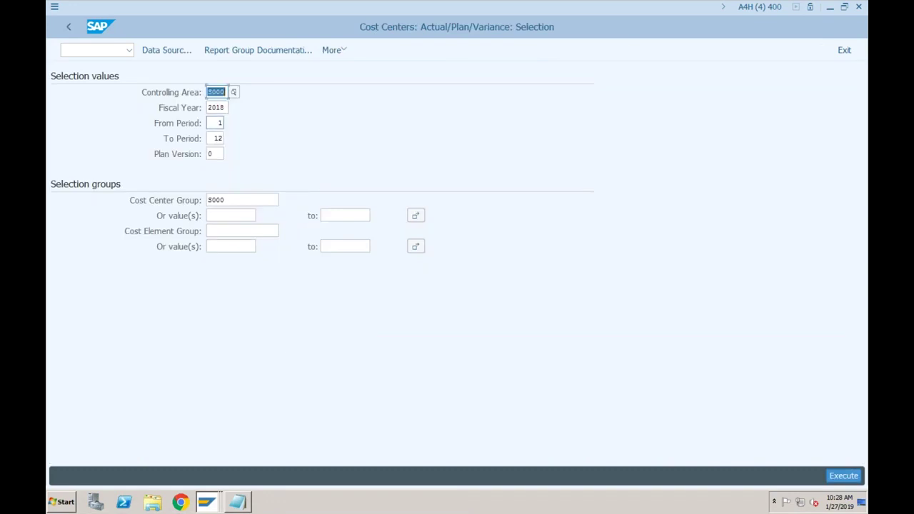
Set the report selection's To Period to 1 and check the Plan Version entry.
left_click(215, 138)
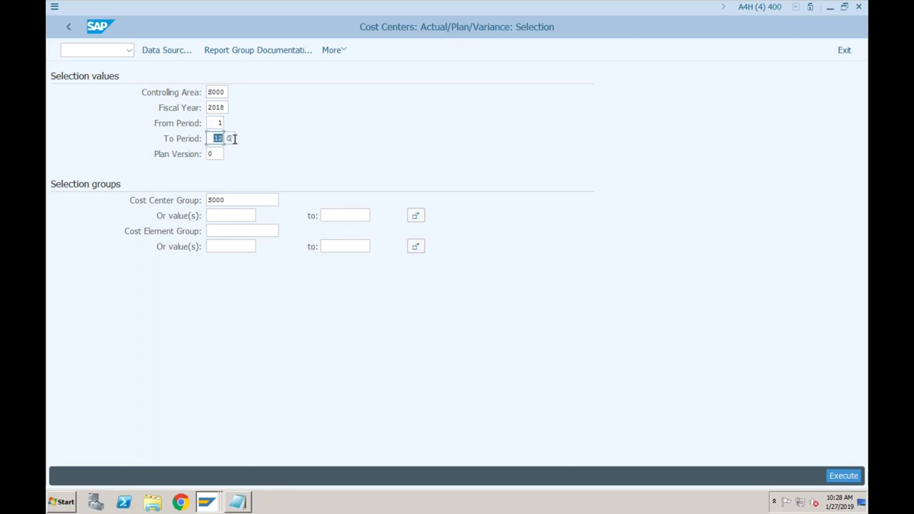
type("11")
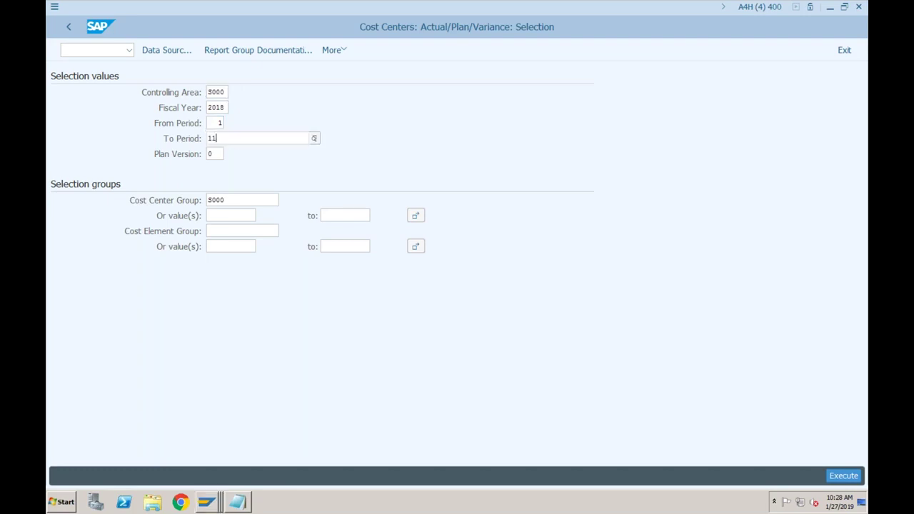
key("BackSpace")
key("Return")
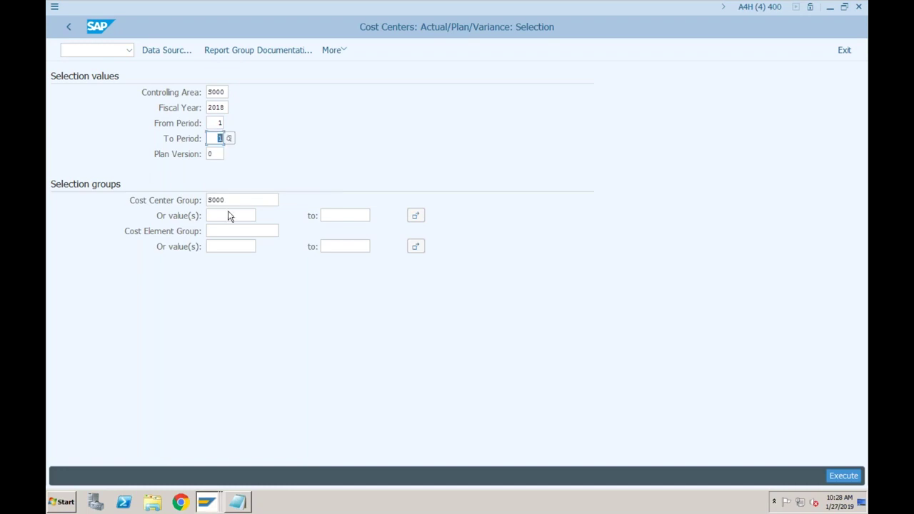
left_click(212, 154)
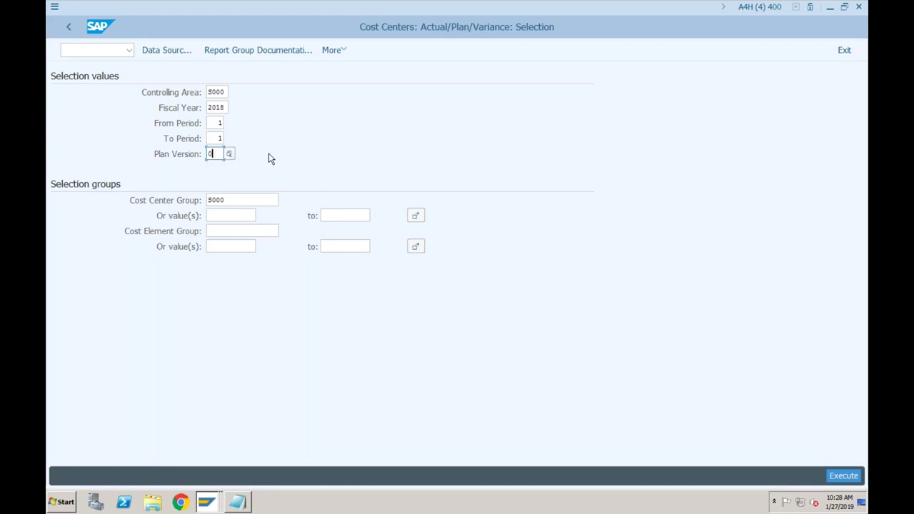
List the cost center groups of controlling area S000, review the S000 to S003 entries and close the search without choosing one.
left_click(239, 200)
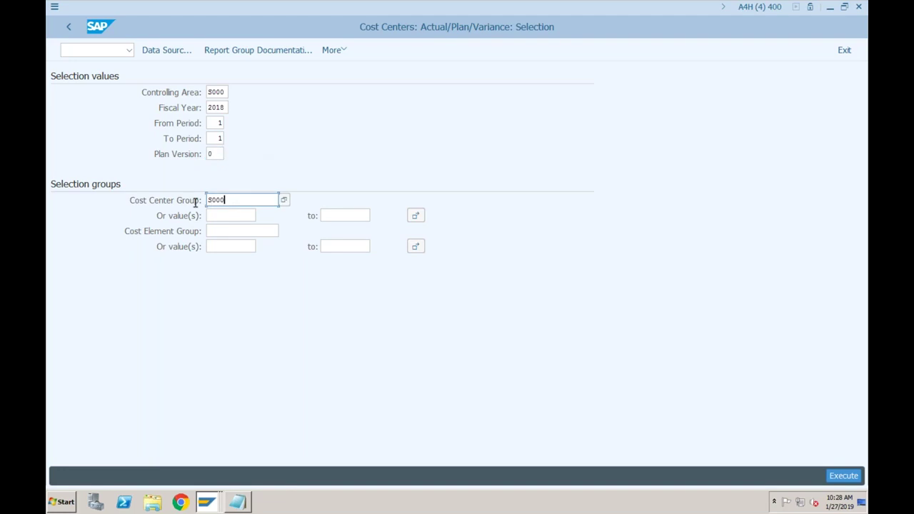
left_click(284, 199)
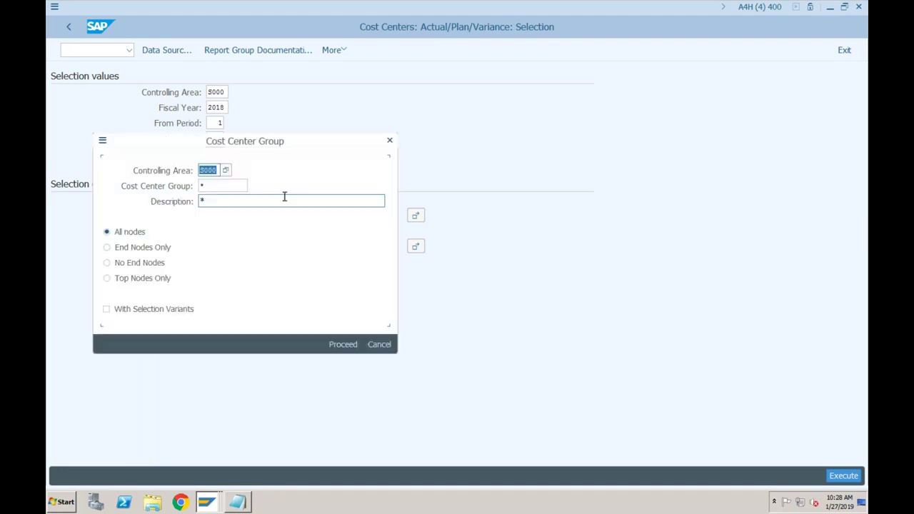
left_click(345, 343)
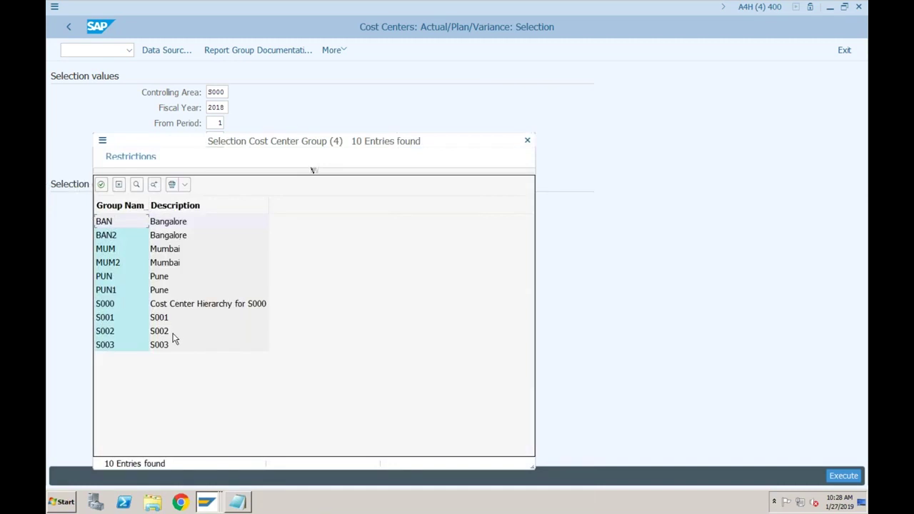
left_click(161, 307)
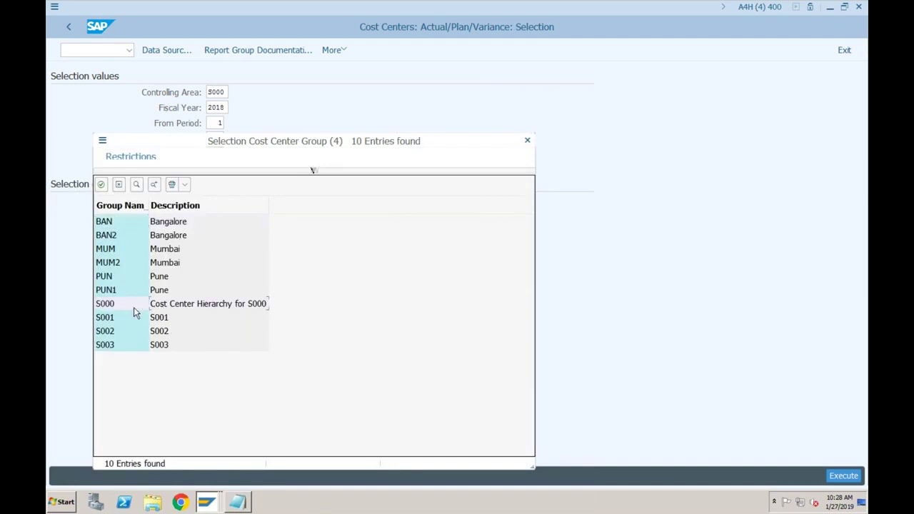
left_click(121, 331)
left_click(117, 346)
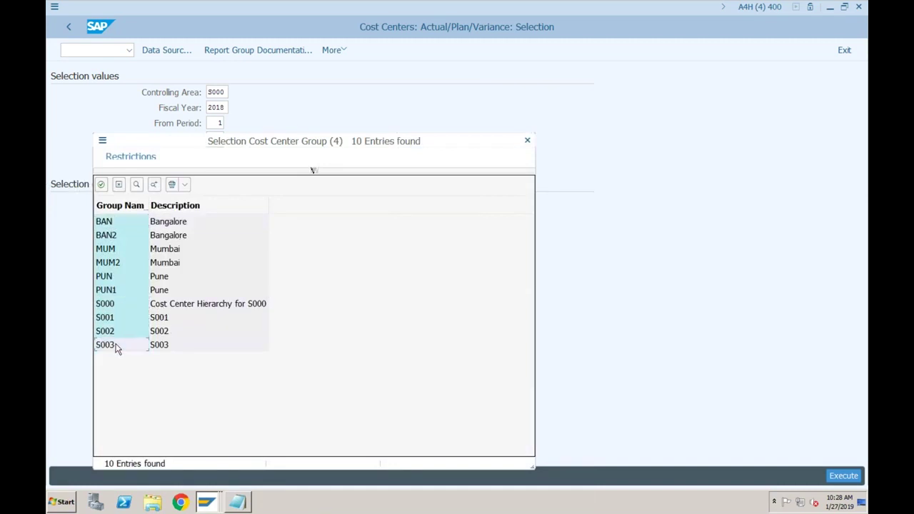
left_click(115, 303)
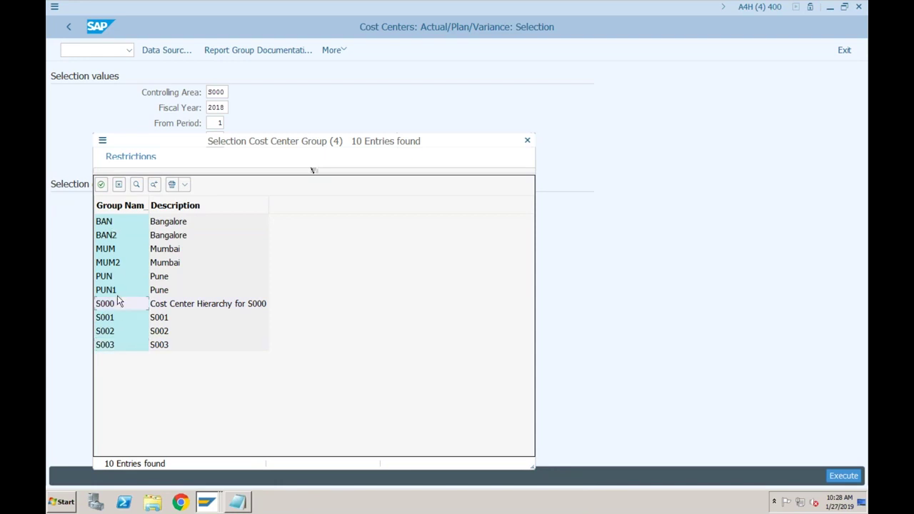
left_click(527, 141)
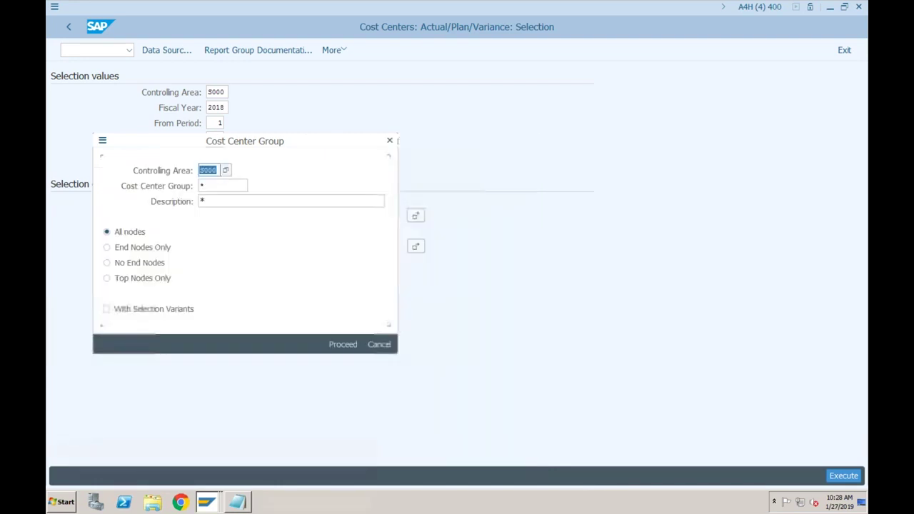
left_click(390, 141)
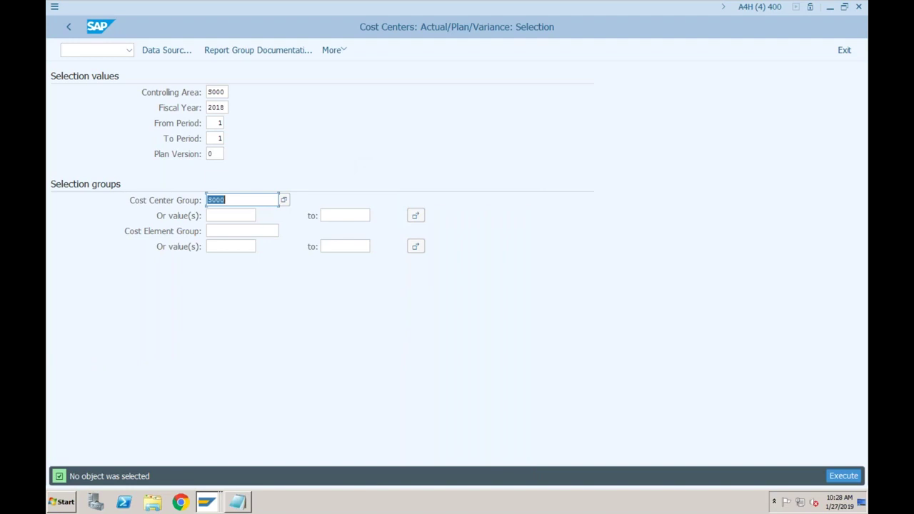
Try S001 as the cost center group and set the entry back to S000.
left_click(242, 201)
key("BackSpace")
type("1")
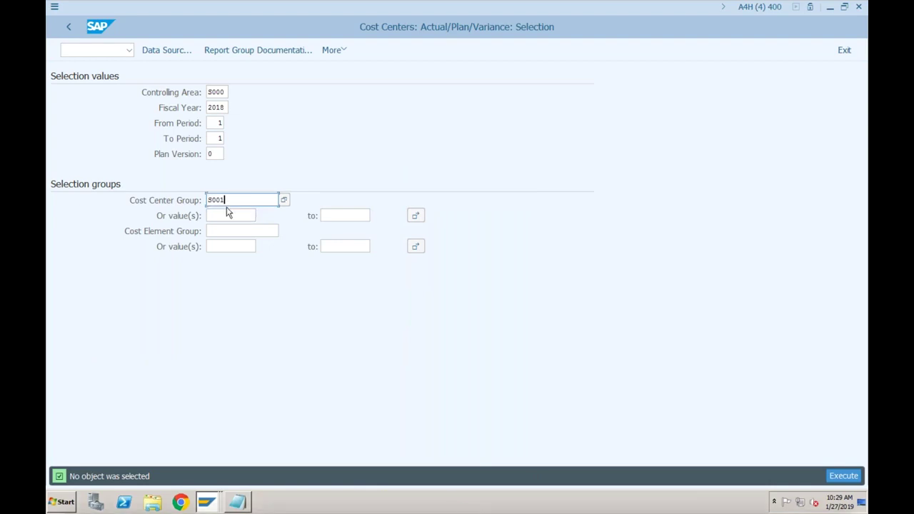
key("BackSpace")
type("0")
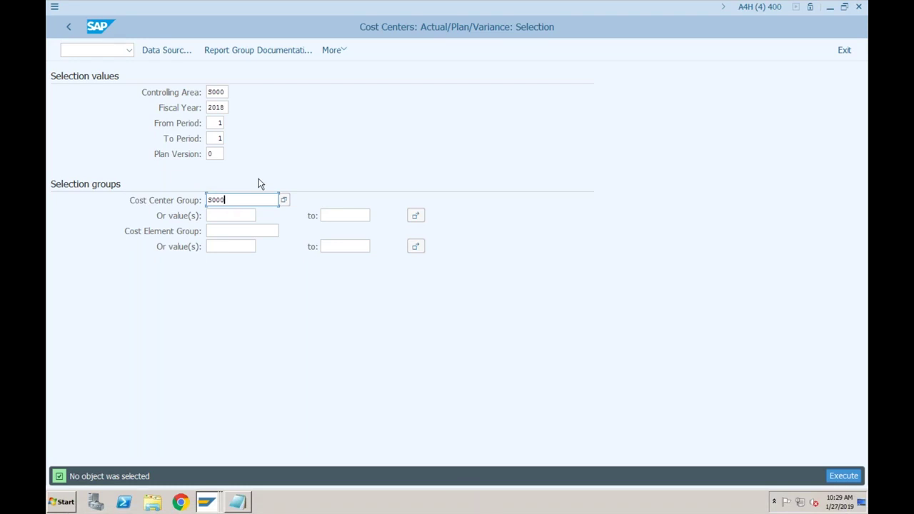
left_click(212, 215)
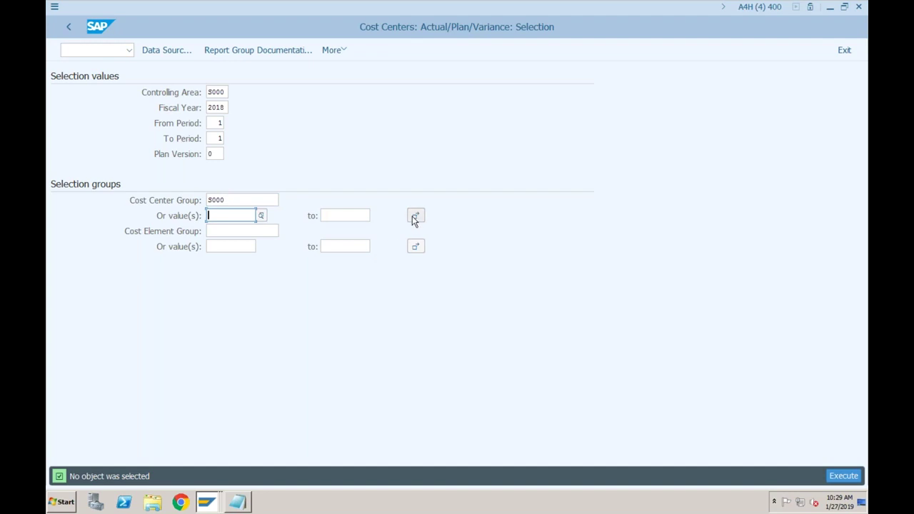
key("Tab")
left_click(230, 215)
left_click(229, 231)
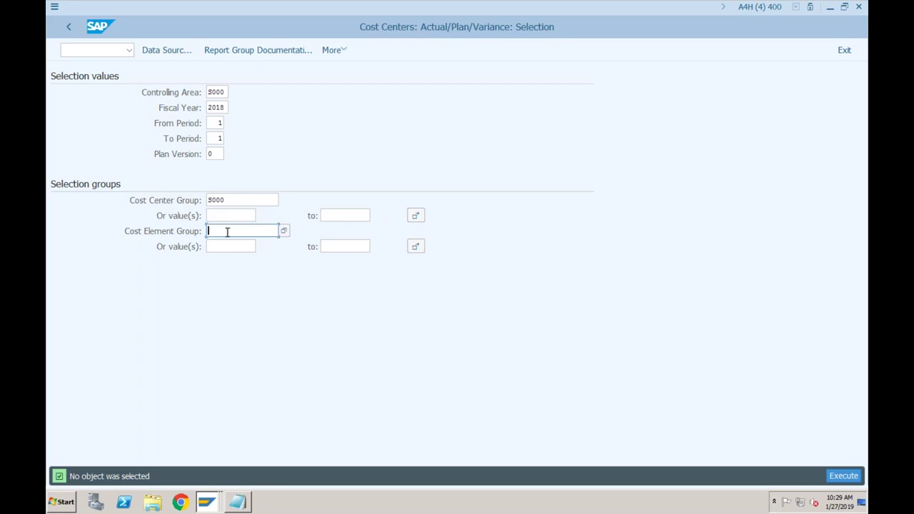
key("Up")
key("Up")
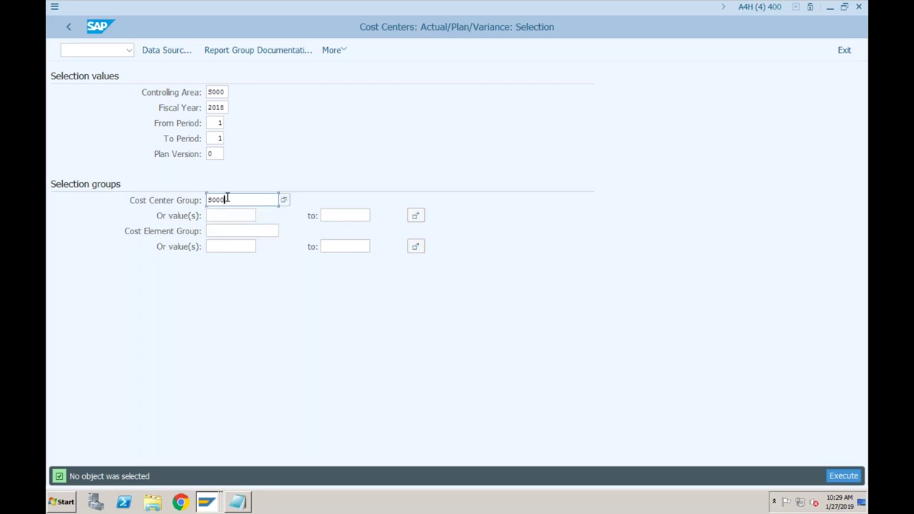
key("Down")
key("Down")
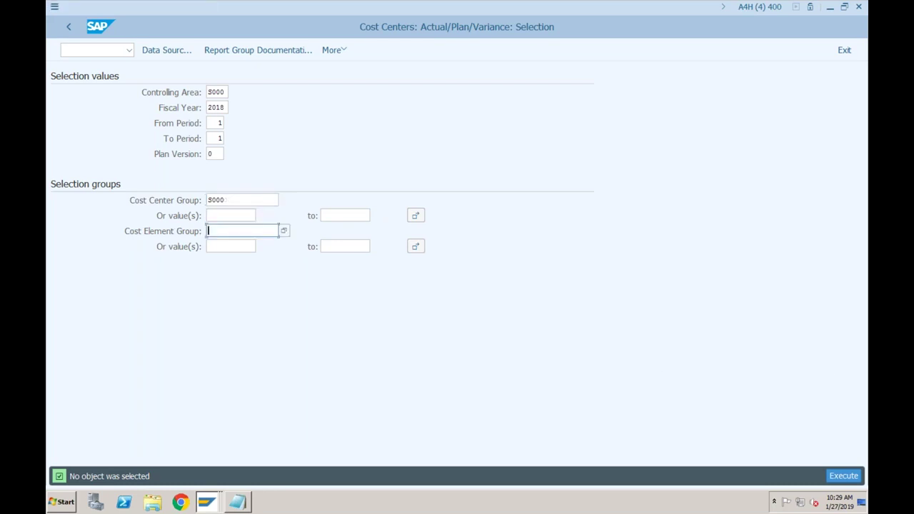
Restrict the report selection to cost element 4000, SALARY EXPENSES, as the starting cost element value.
left_click(230, 246)
type("4")
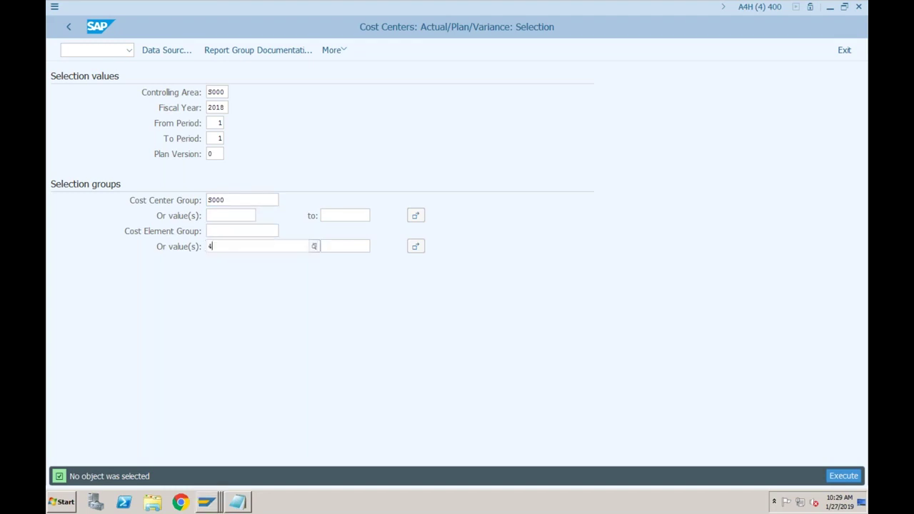
type("000")
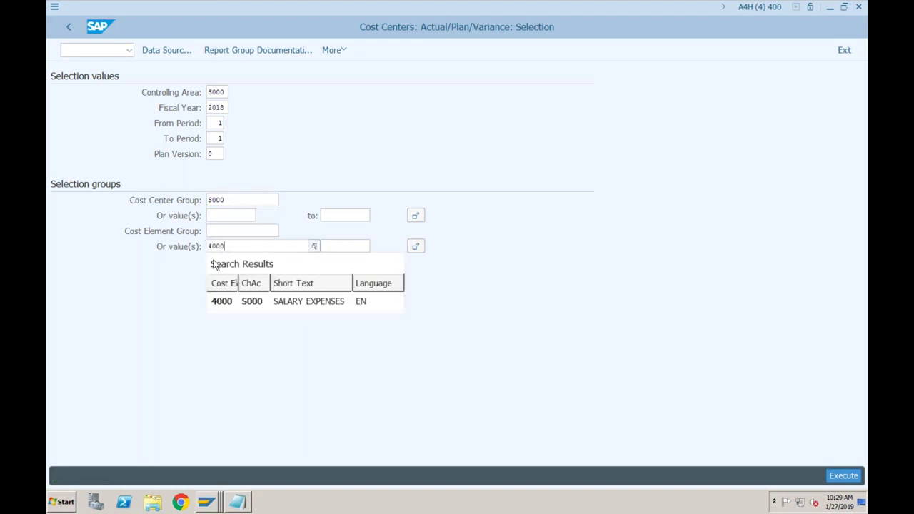
left_click(236, 303)
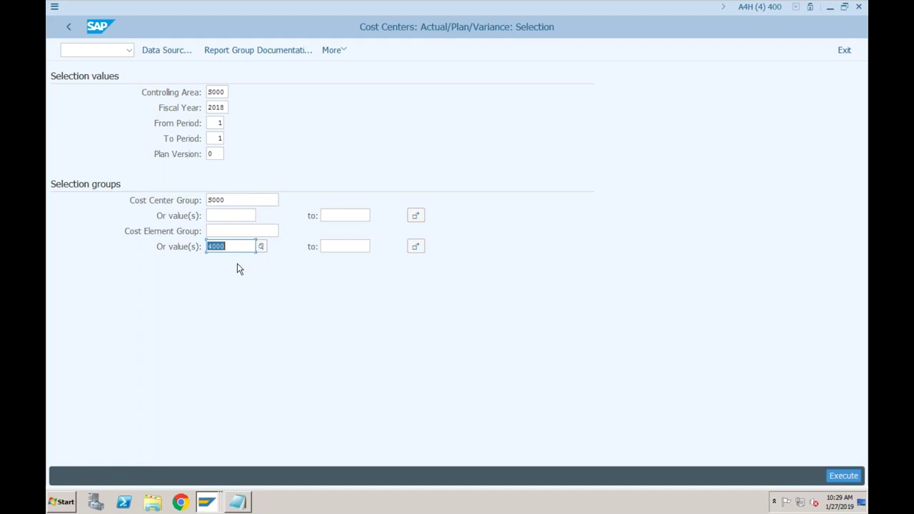
Set the report selection's fiscal year to 2019 and execute the actual/plan/variance report.
key("Up")
key("Up")
key("Up")
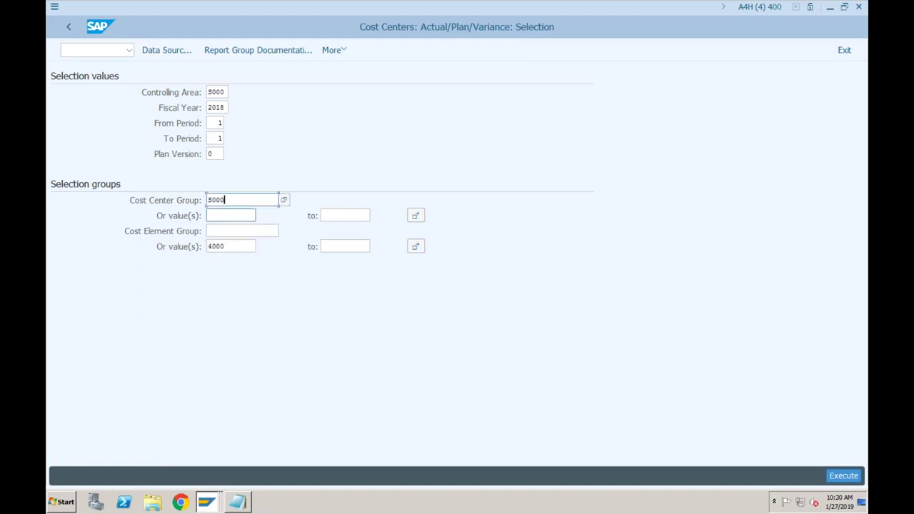
left_click(220, 108)
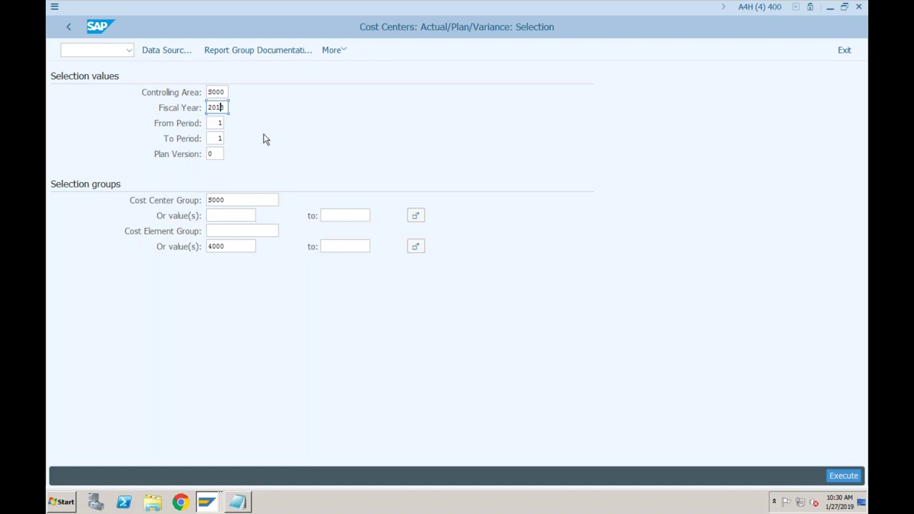
key("Right")
key("BackSpace")
type("9")
left_click(840, 477)
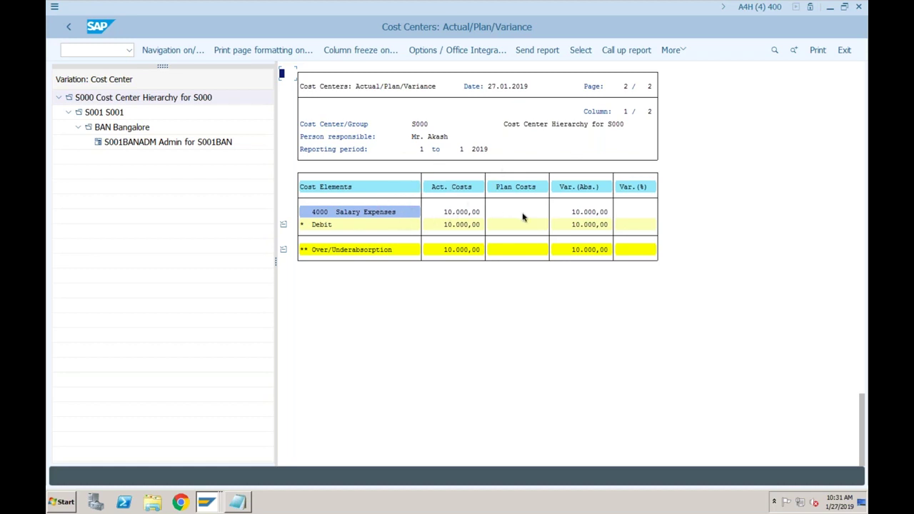
Check the follow-up reports offered for the Salary Expenses actual costs, and display the report for cost center groups S001 and BAN Bangalore.
double_click(458, 214)
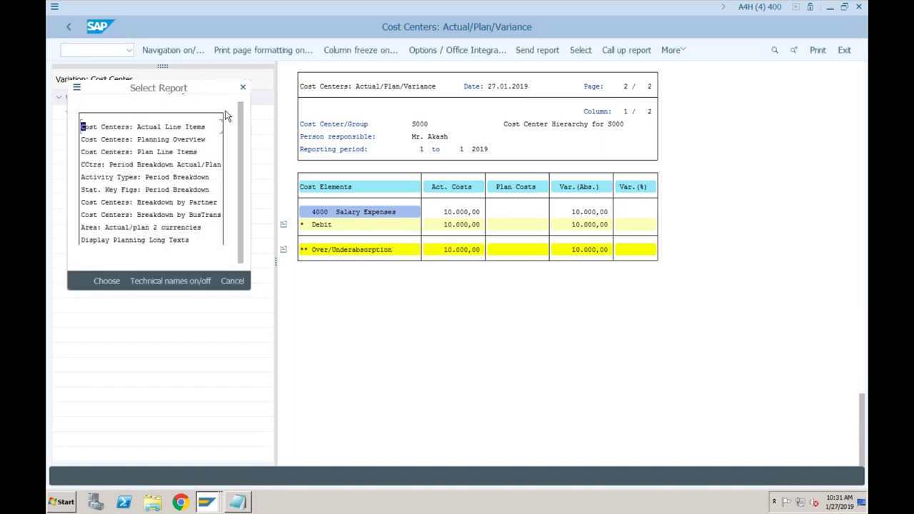
left_click(243, 88)
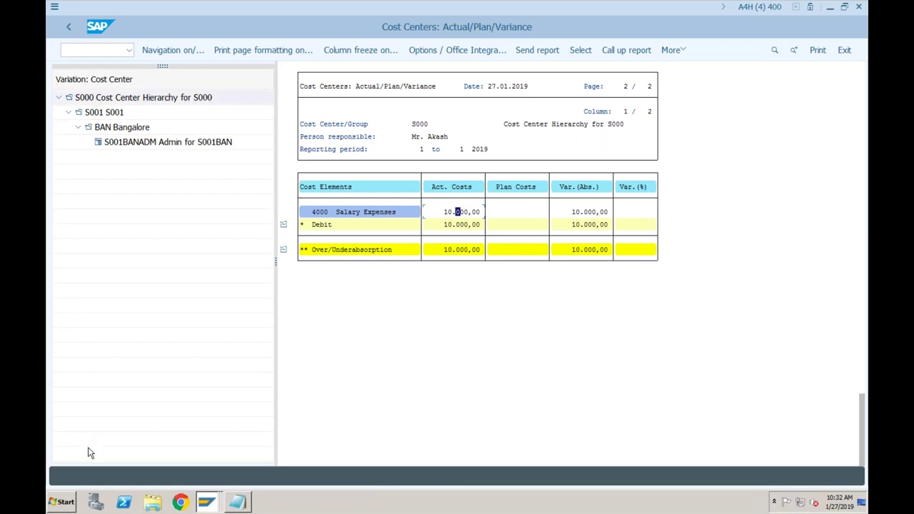
left_click(103, 115)
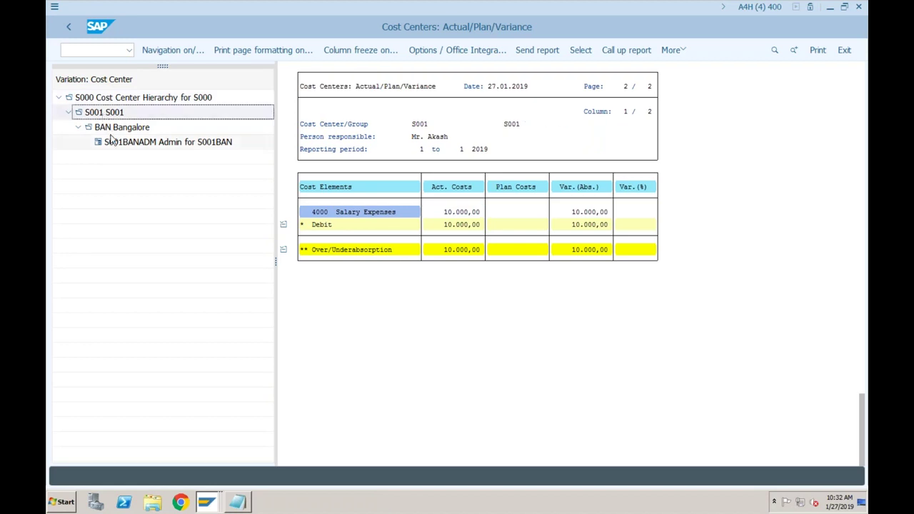
left_click(109, 132)
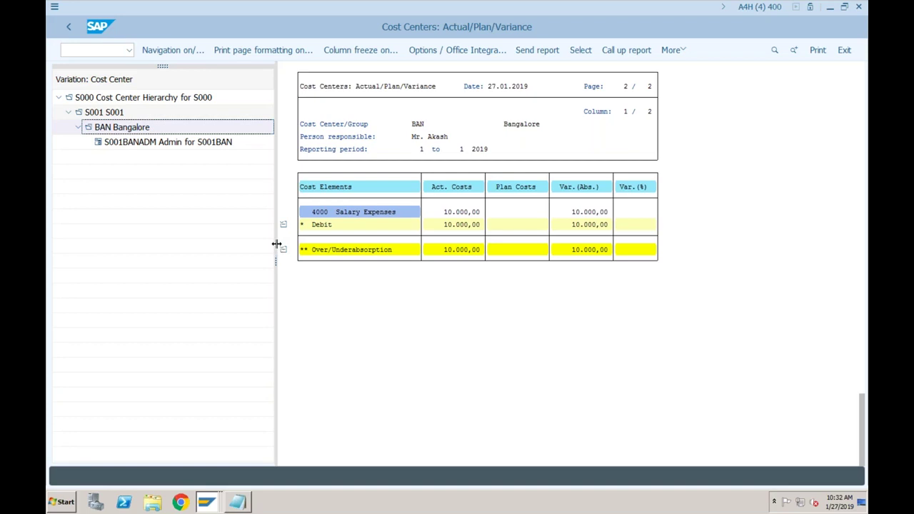
Exit the actual/plan/variance report and its selection screen to return to the SAP Easy Access menu.
left_click(64, 27)
left_click(124, 152)
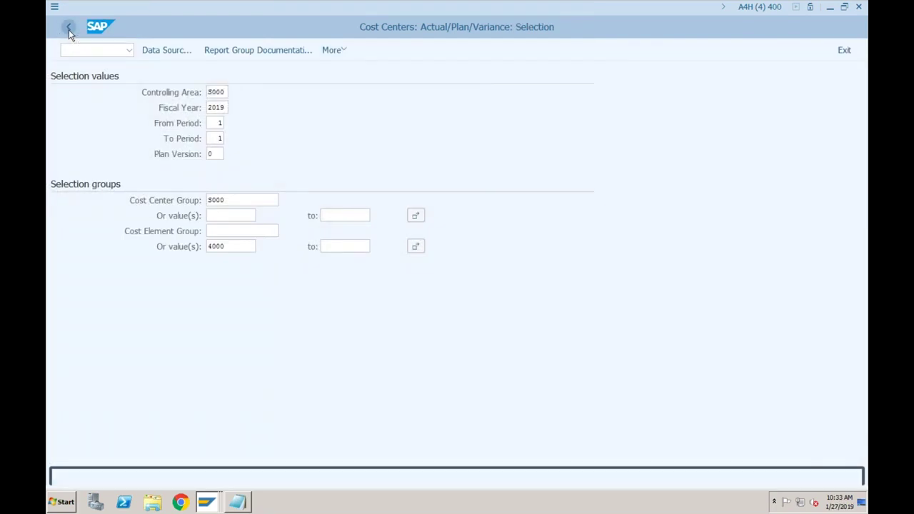
left_click(69, 29)
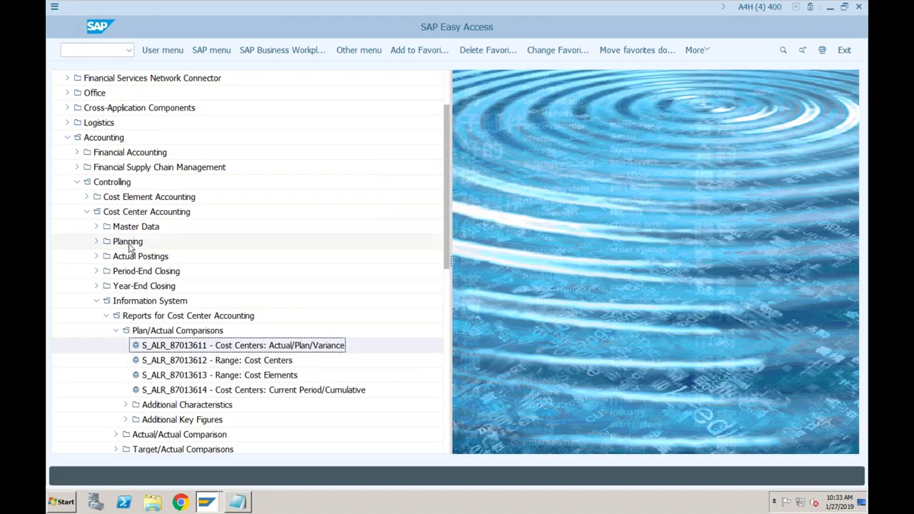
Review the Planning folder under Cost Center Accounting, including Activity Output/Prices and Statistical Key Figures, and collapse the Cost Center Accounting branch.
left_click(128, 244)
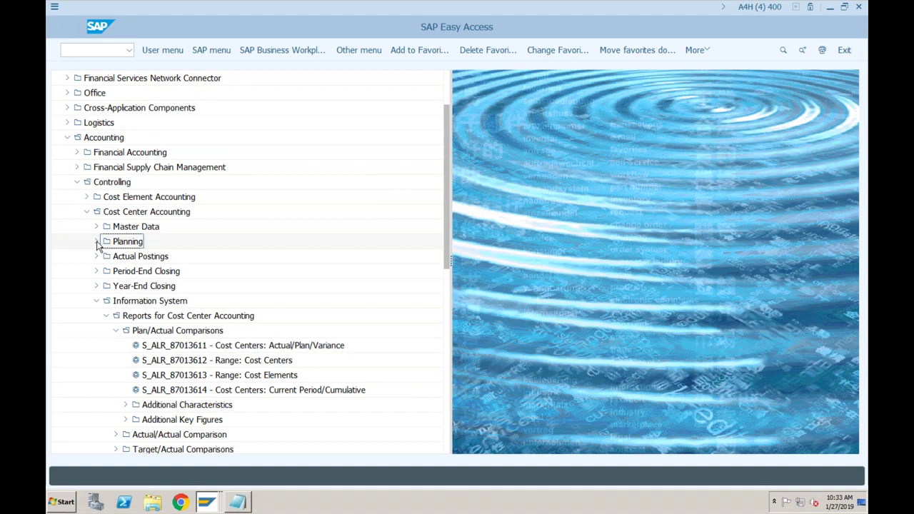
left_click(98, 242)
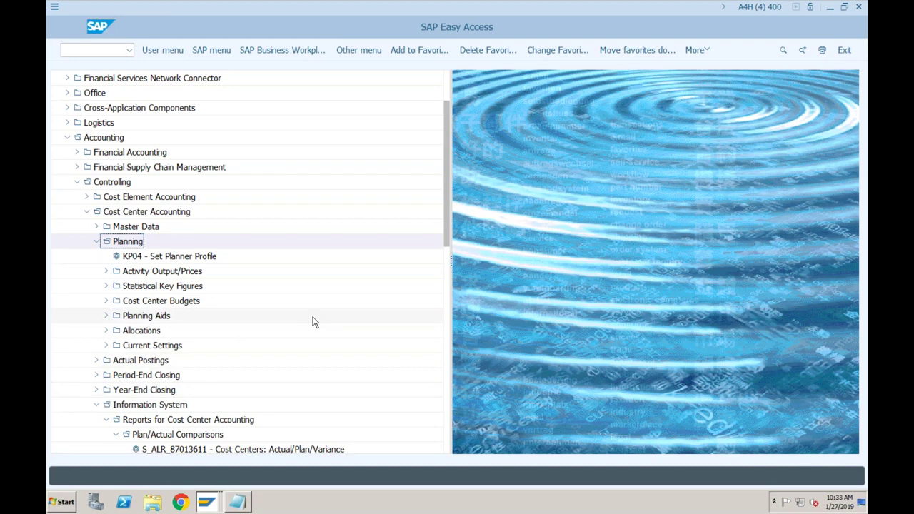
left_click(146, 275)
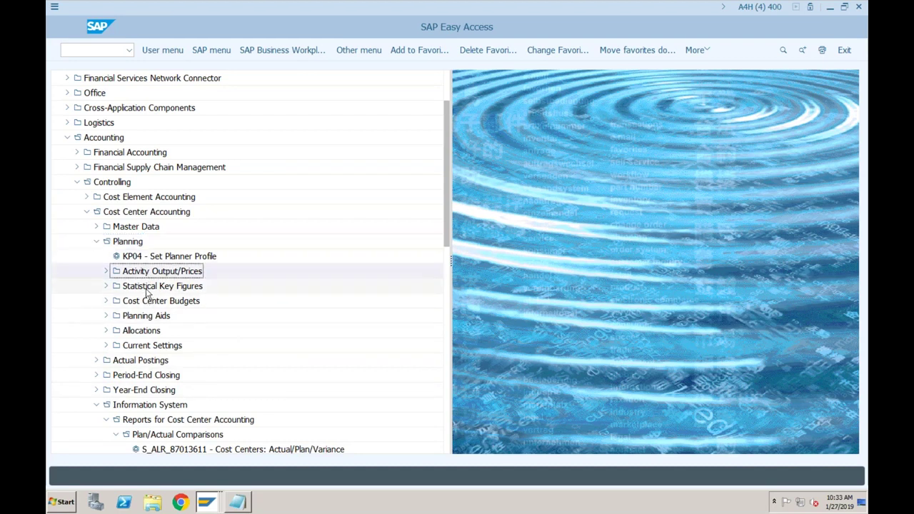
left_click(147, 290)
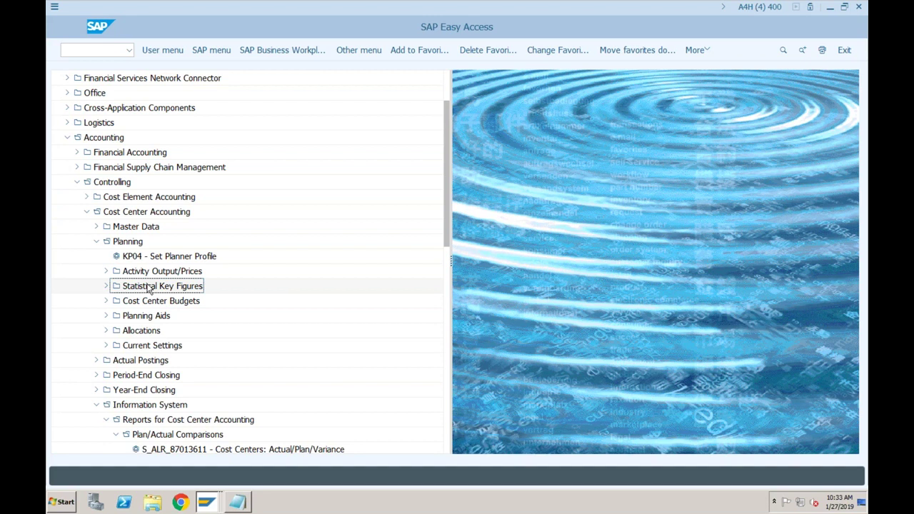
left_click(87, 211)
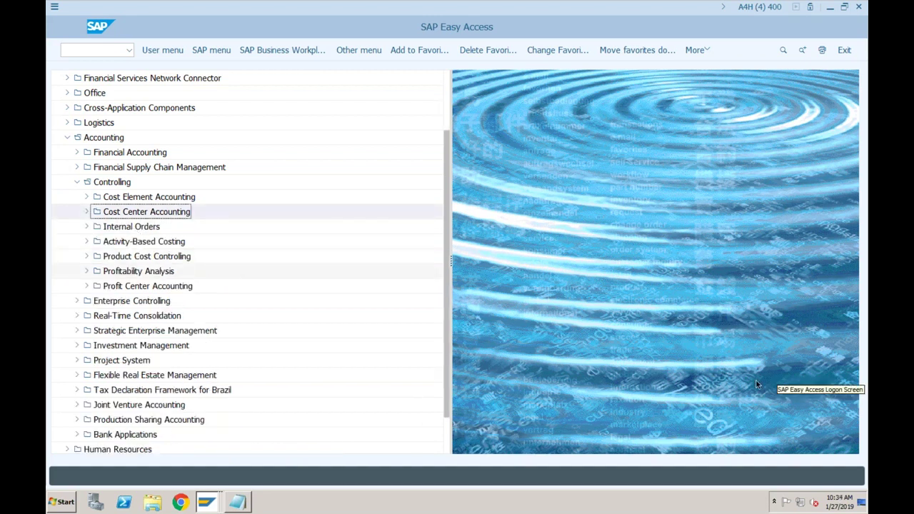